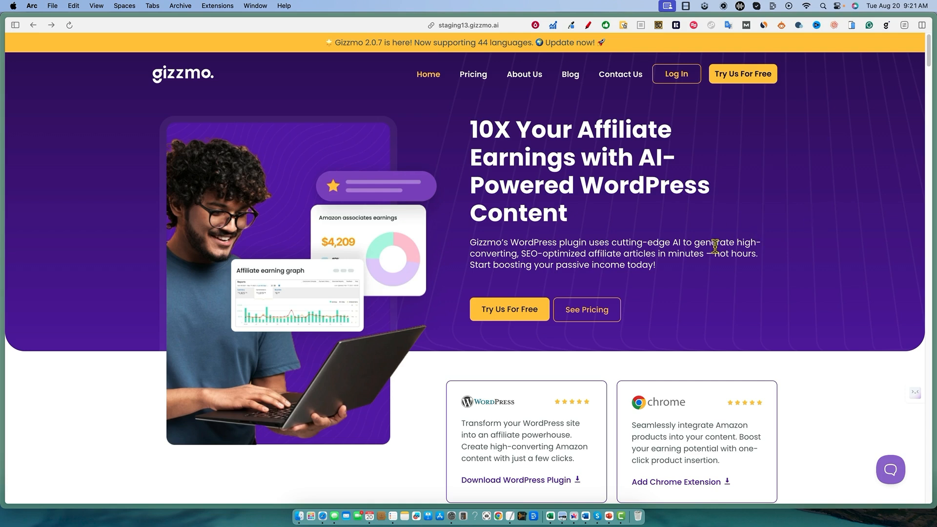
# Step: Review the Gizzmo homepage headline about affiliate earnings with AI-powered WordPress content
pyautogui.scroll(-2, 728, 310)
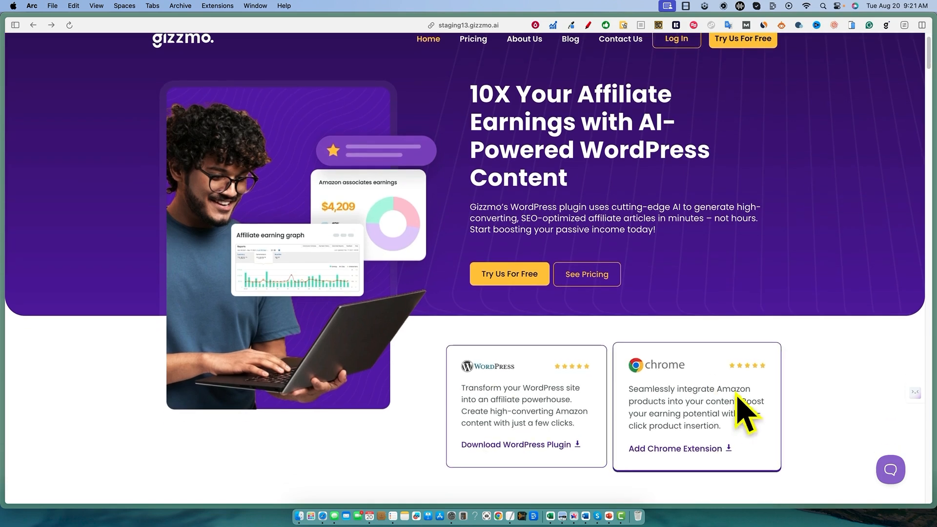
pyautogui.scroll(2, 629, 280)
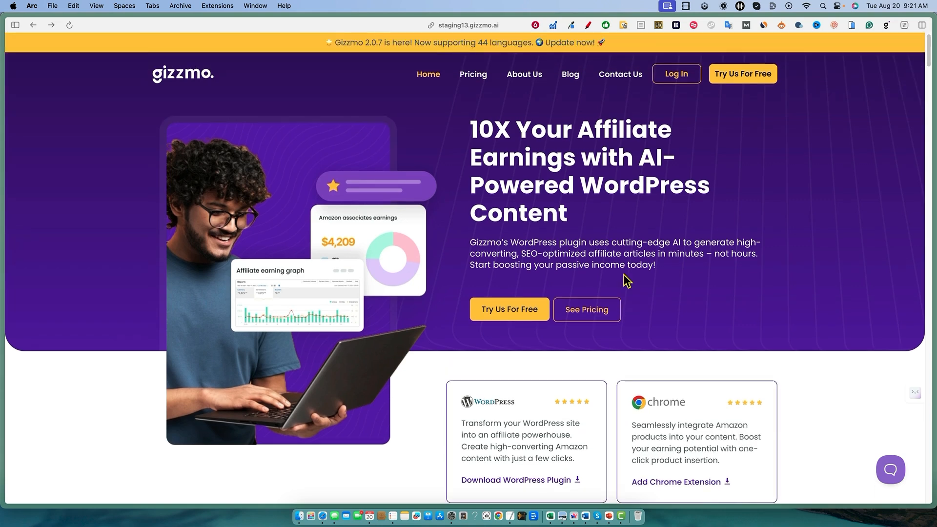
pyautogui.moveTo(470, 130); pyautogui.dragTo(716, 214)
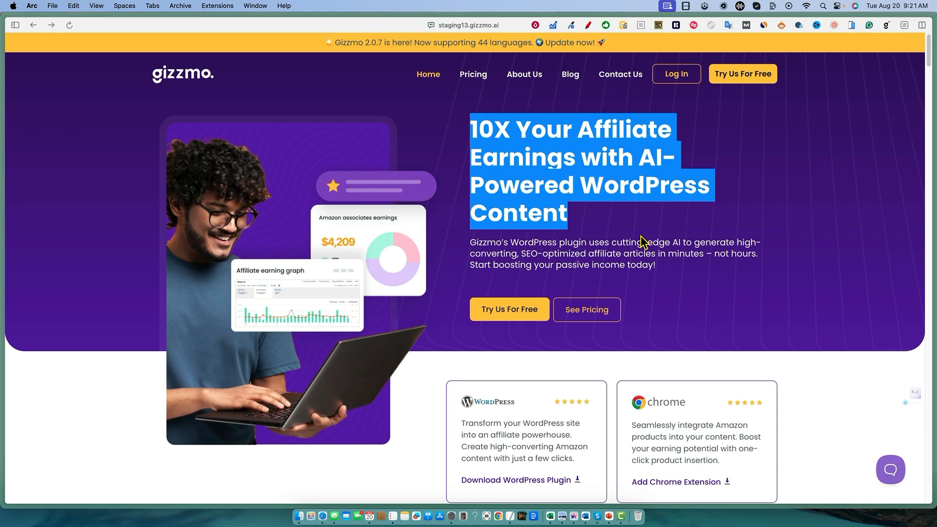
pyautogui.click(632, 236)
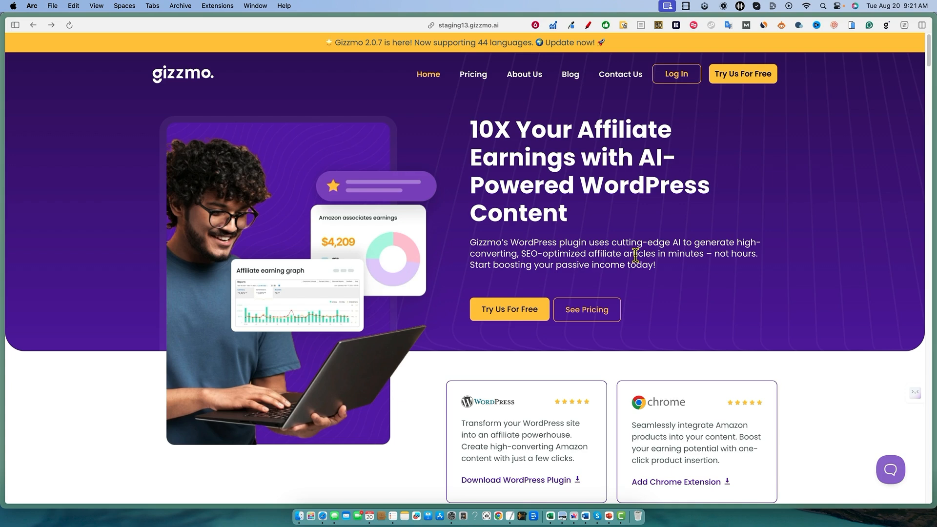
# Step: Examine Gizzmo's monthly pricing plans, including the Professional price, and the feature comparison table under Compare Our Plans
pyautogui.scroll(-2, 527, 314)
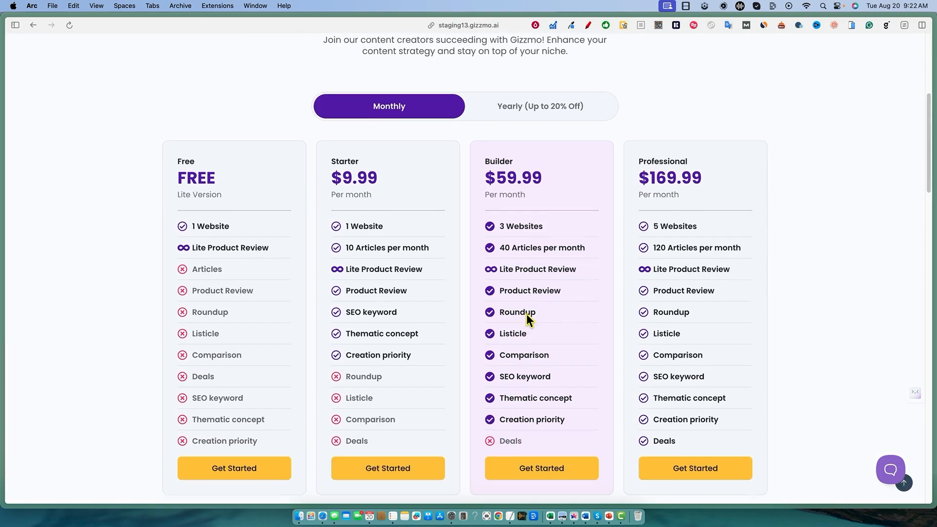
pyautogui.scroll(-1, 527, 317)
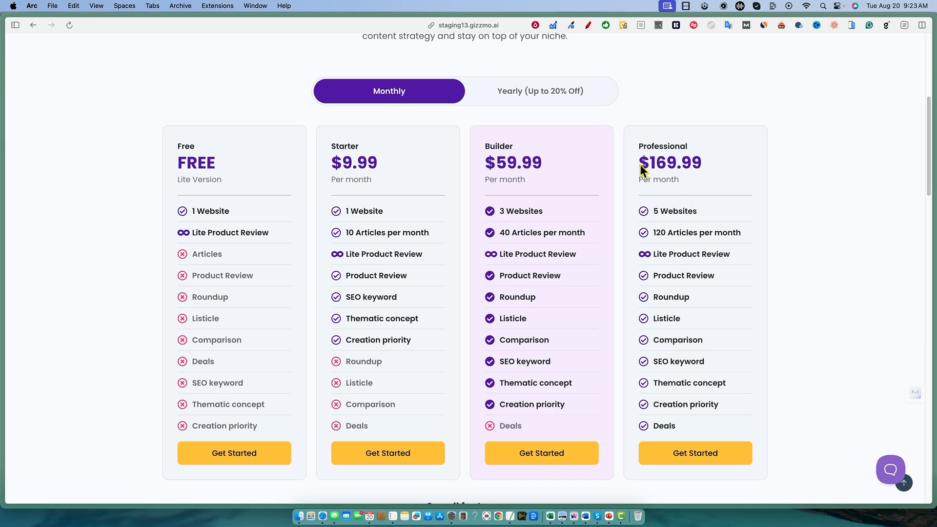
pyautogui.moveTo(640, 168); pyautogui.dragTo(729, 163)
pyautogui.click(760, 157)
pyautogui.scroll(-3, 663, 415)
pyautogui.scroll(-5, 658, 407)
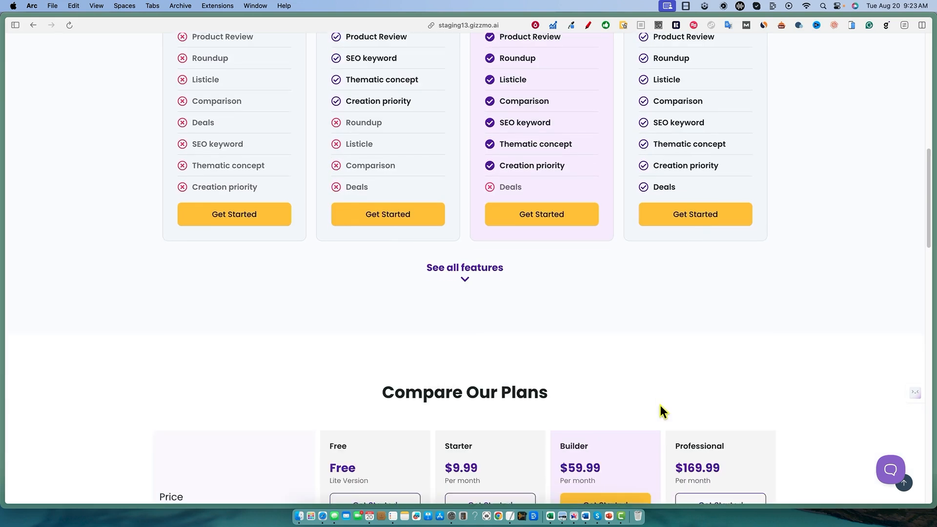
pyautogui.scroll(-5, 664, 407)
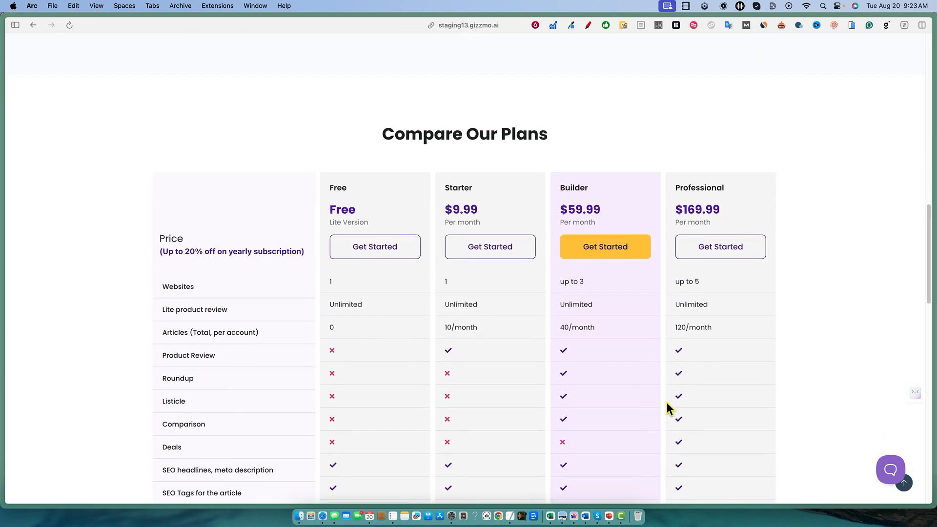
pyautogui.scroll(-8, 719, 358)
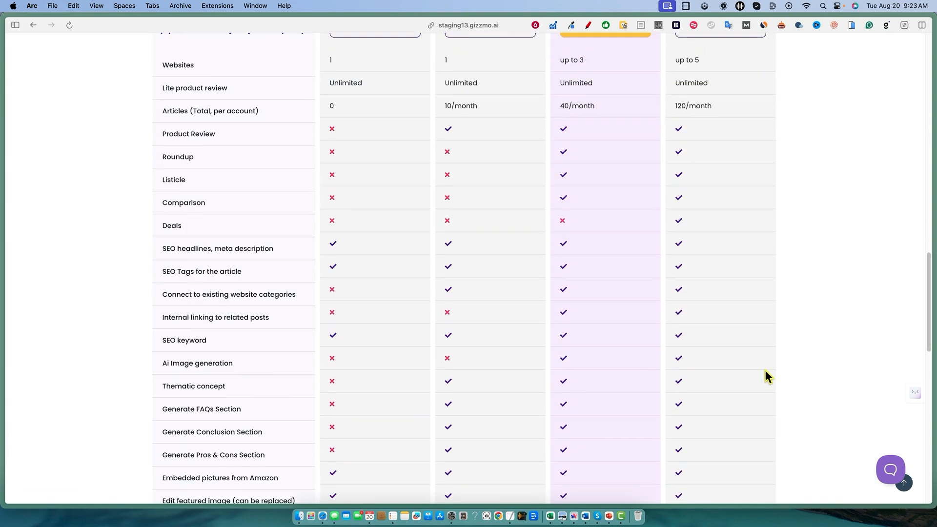
pyautogui.scroll(6, 767, 378)
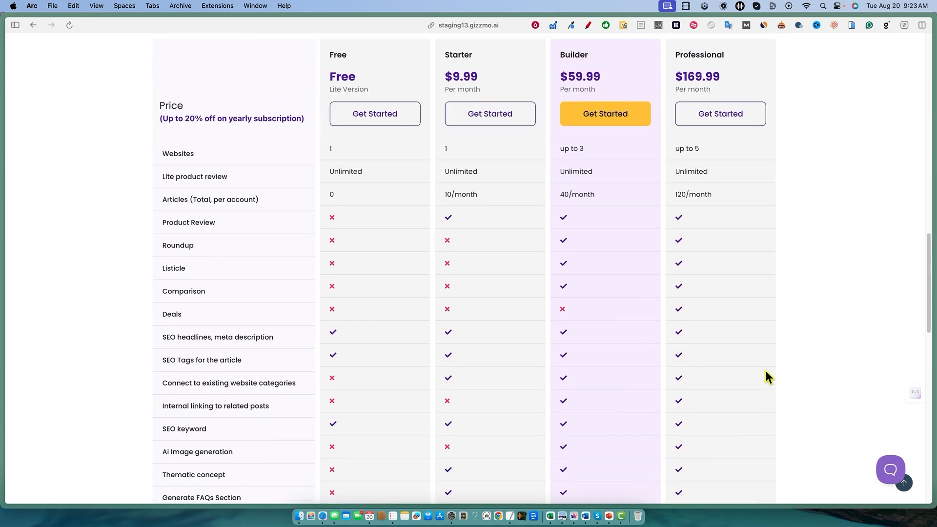
# Step: Switch to Amazon Hot New Releases, open the BLONGKY Portable Electric Car Kettle and add it to Gizzmo with the browser extension
pyautogui.click(73, 264)
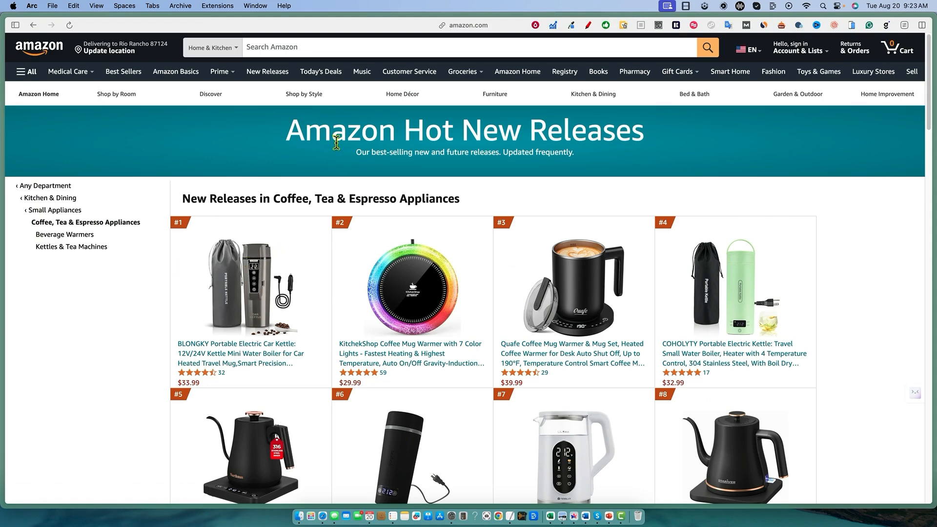
pyautogui.scroll(-2, 257, 405)
pyautogui.scroll(-3, 257, 405)
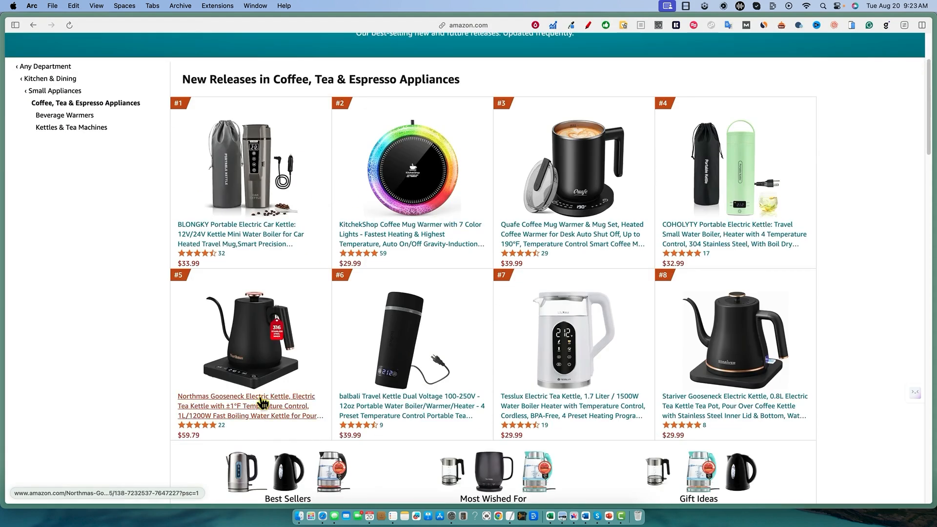
pyautogui.scroll(3, 259, 370)
pyautogui.click(250, 313)
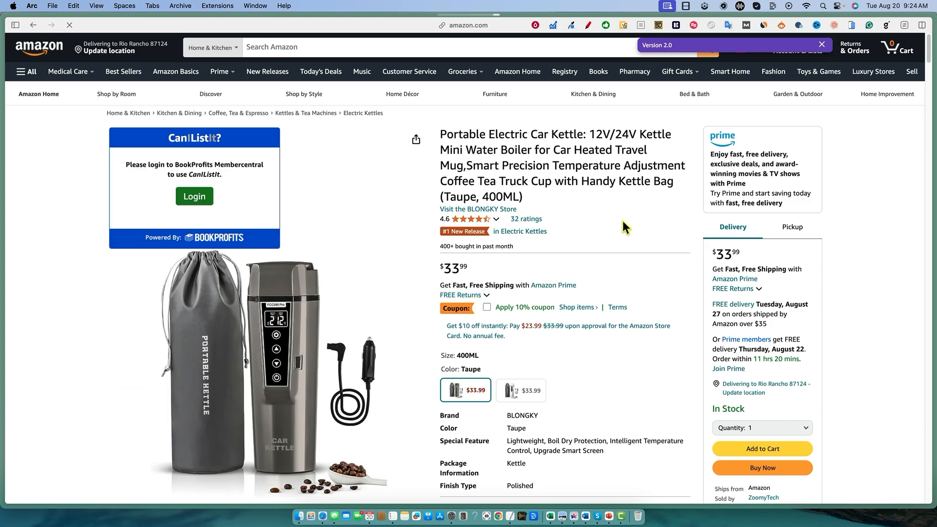
pyautogui.click(921, 287)
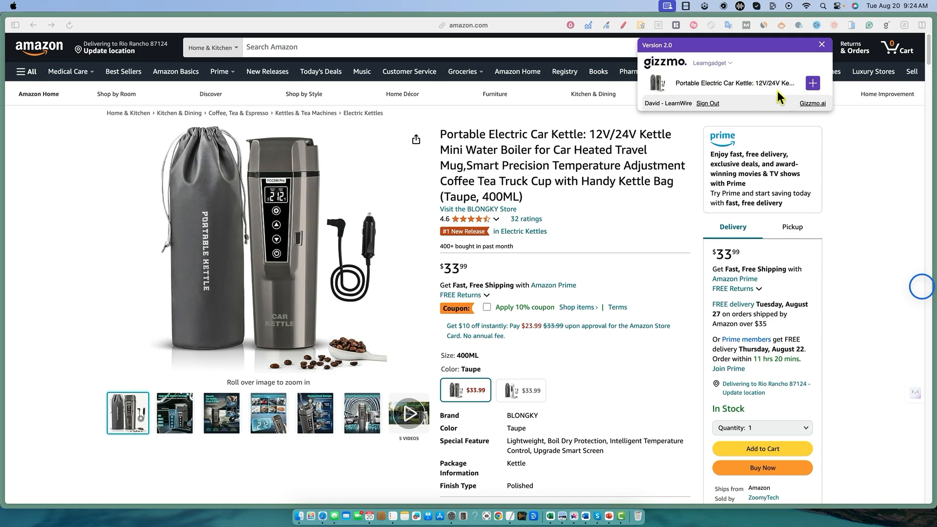
pyautogui.click(812, 84)
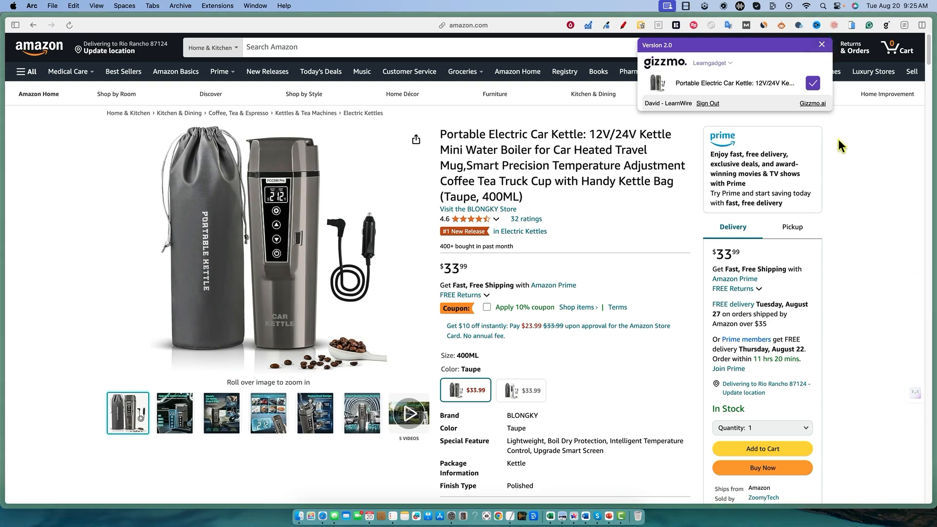
# Step: Return to the new releases list, open the Quafe Coffee Mug Warmer & Mug Set and add it to Gizzmo, then close the extension
pyautogui.click(33, 25)
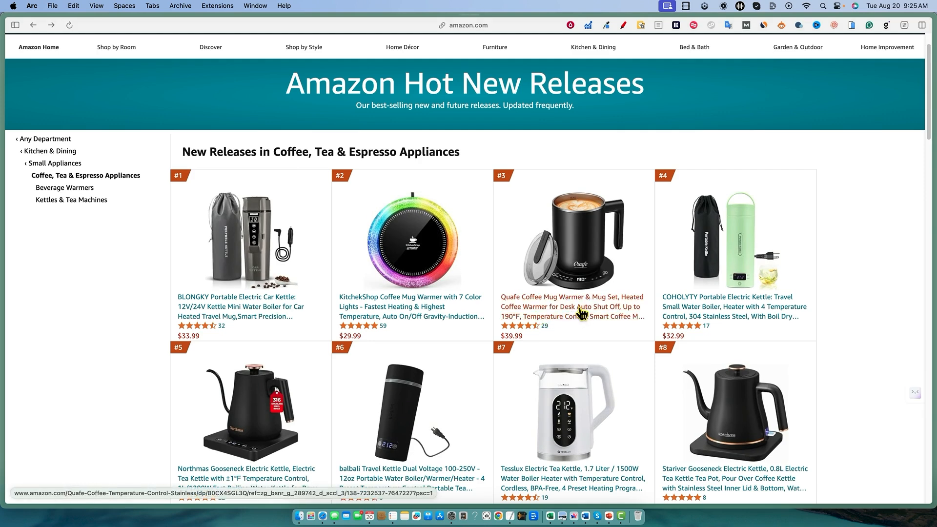
pyautogui.click(581, 312)
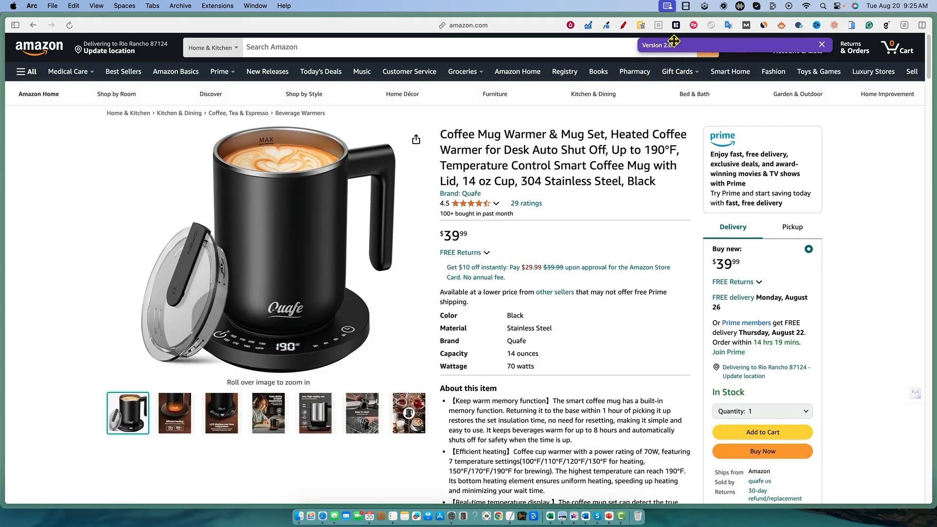
pyautogui.click(821, 44)
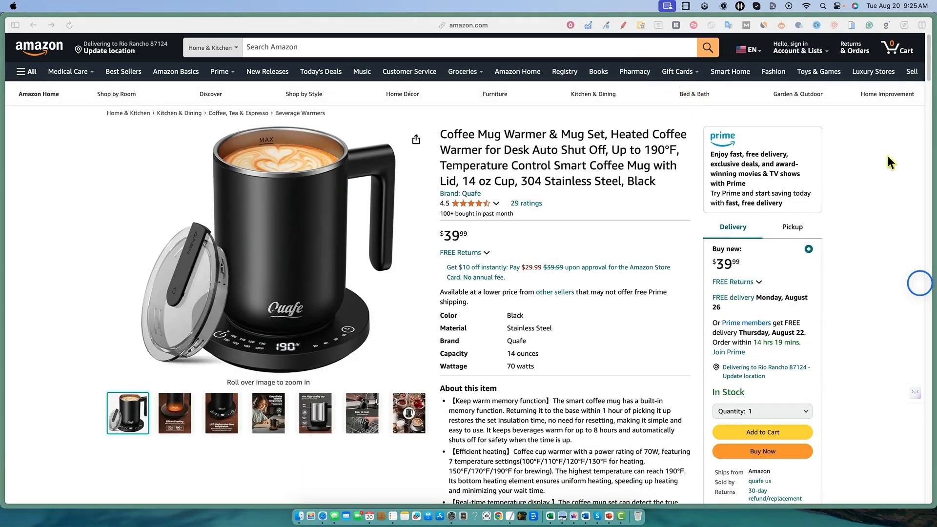
pyautogui.click(886, 26)
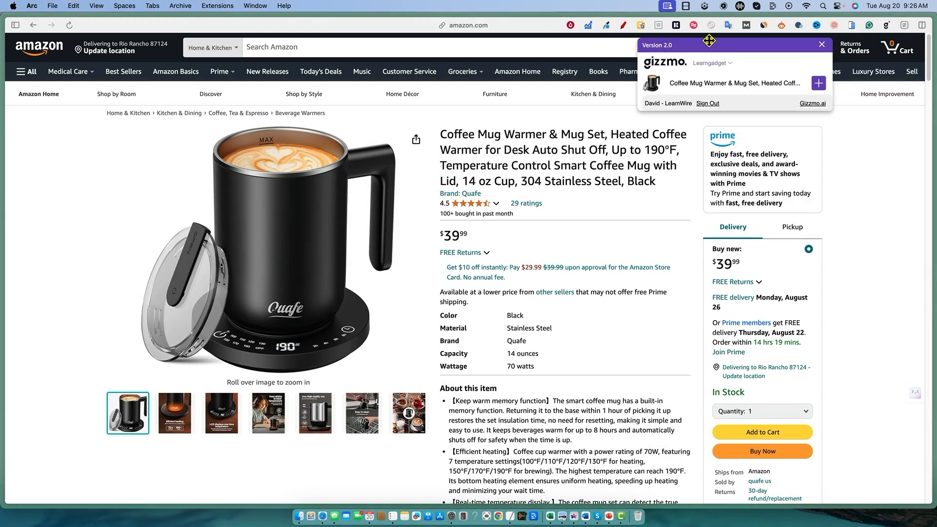
pyautogui.click(819, 85)
pyautogui.click(821, 45)
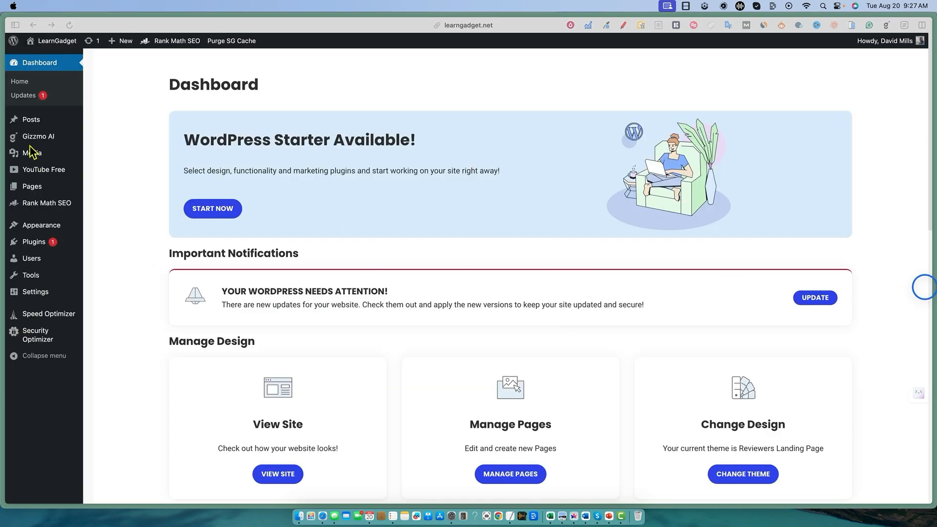
# Step: Open Gizzmo AI's Product Review page in the LearnGadget WordPress dashboard and look over the saved products
pyautogui.moveTo(38, 138)
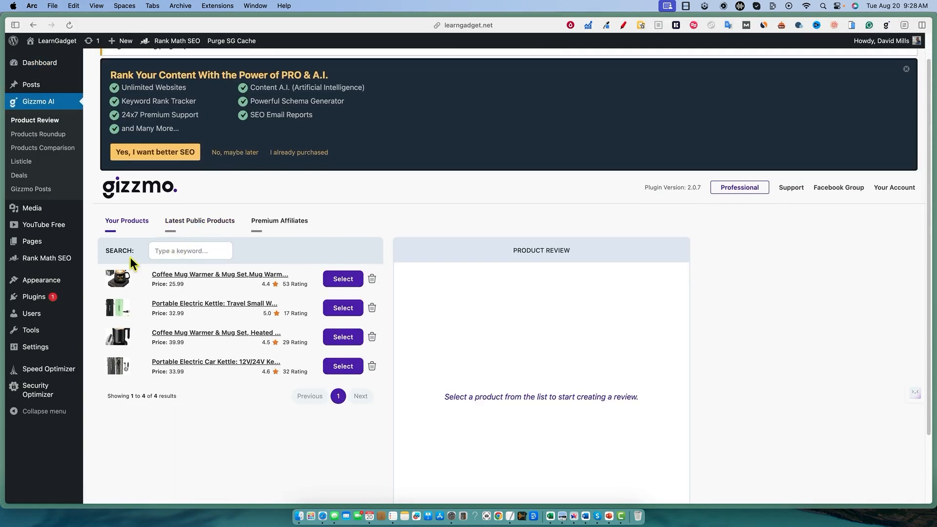
pyautogui.scroll(-3, 238, 329)
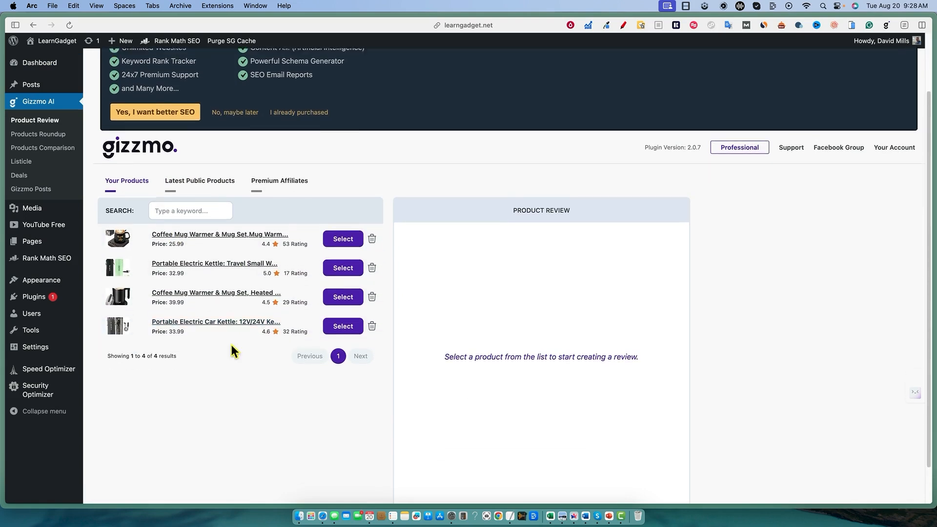
pyautogui.scroll(3, 230, 344)
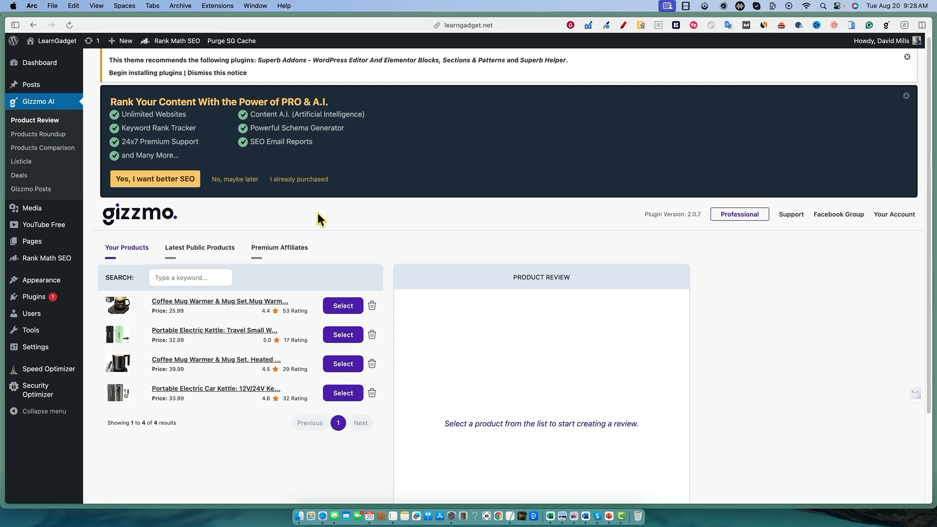
# Step: Browse the Latest Public Products list on the Product Review page
pyautogui.click(205, 252)
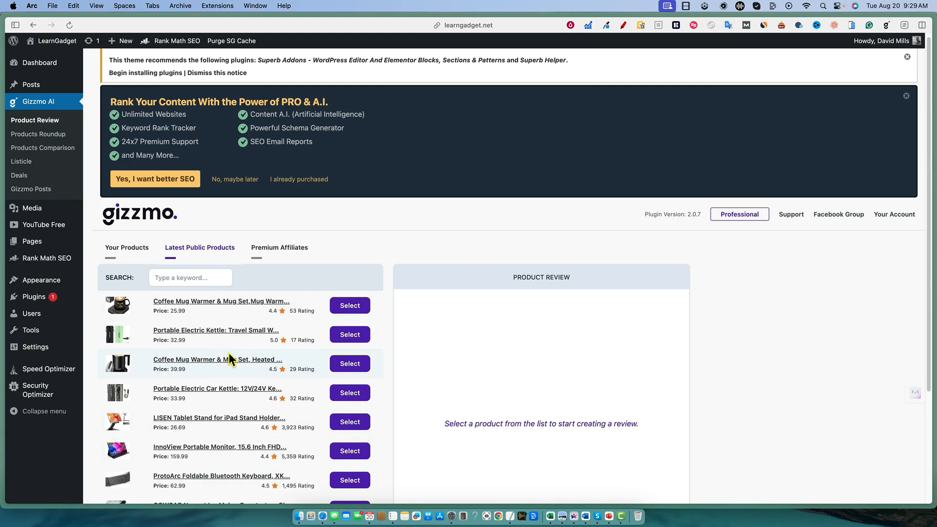
pyautogui.scroll(-3, 229, 300)
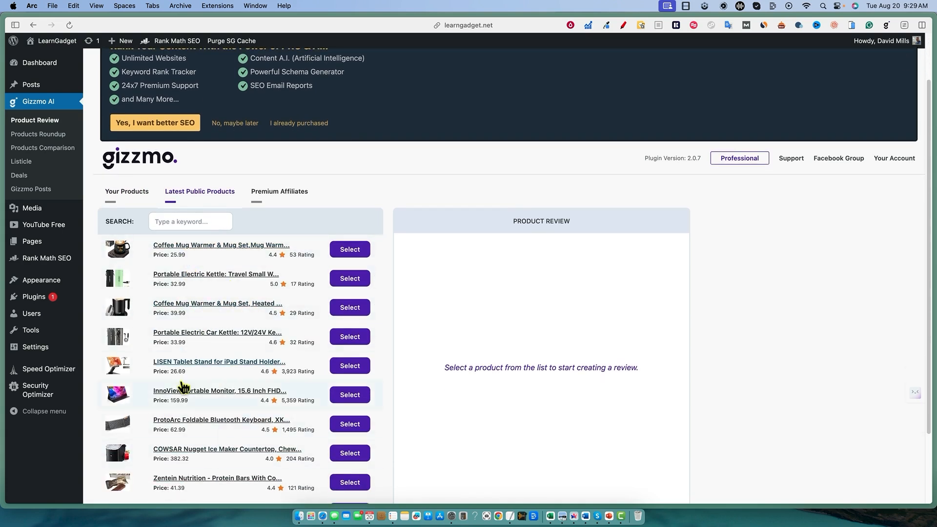
pyautogui.scroll(-2, 184, 463)
pyautogui.scroll(-2, 184, 460)
pyautogui.scroll(2, 203, 250)
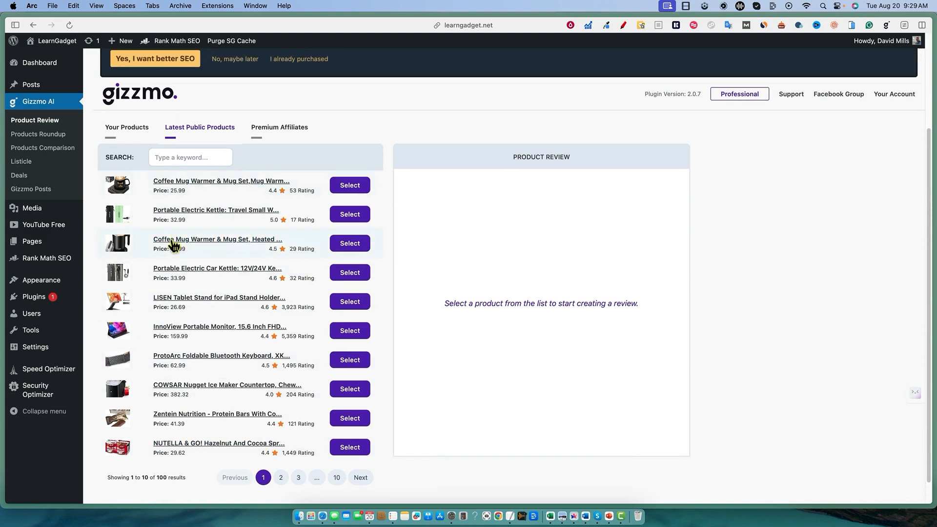
pyautogui.scroll(-1, 234, 268)
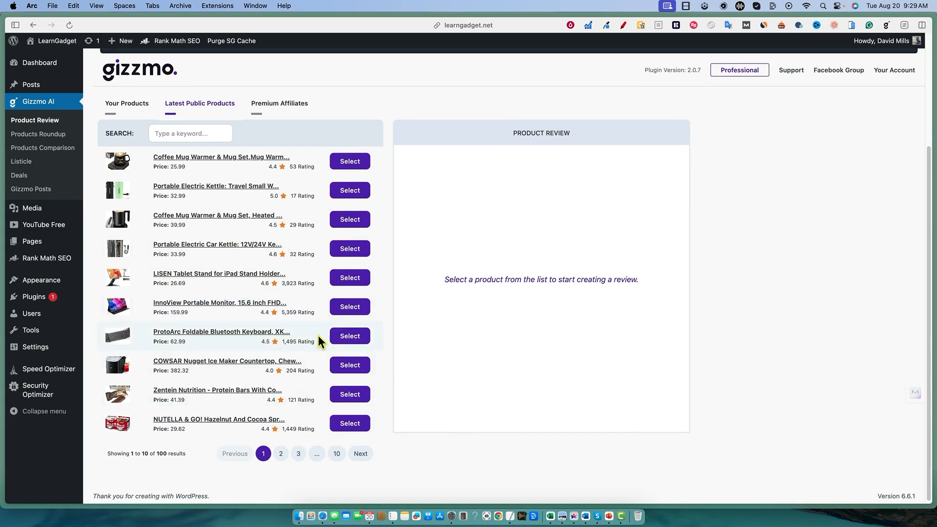
pyautogui.scroll(1, 426, 375)
pyautogui.scroll(2, 427, 375)
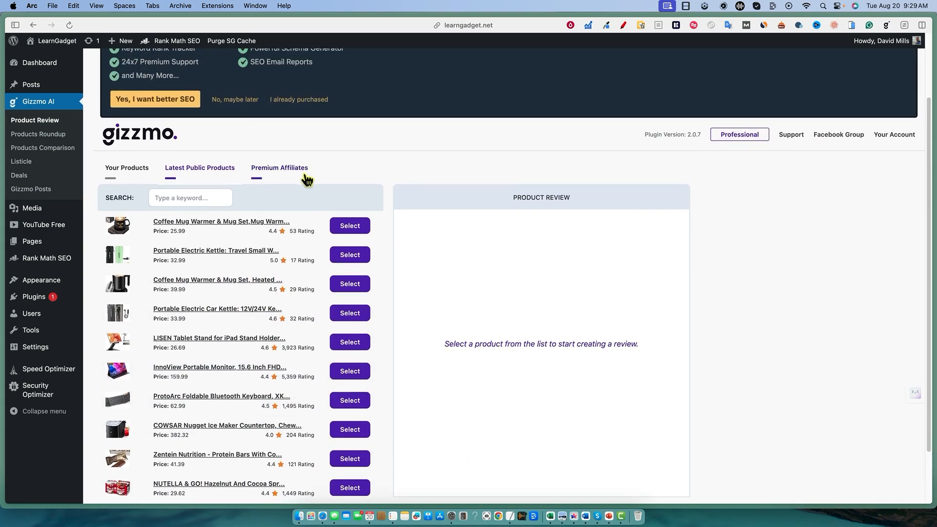
# Step: Select the 25.99 Coffee Mug Warmer & Mug Set from Your Products for a review, and enlarge the page to 110%
pyautogui.click(137, 171)
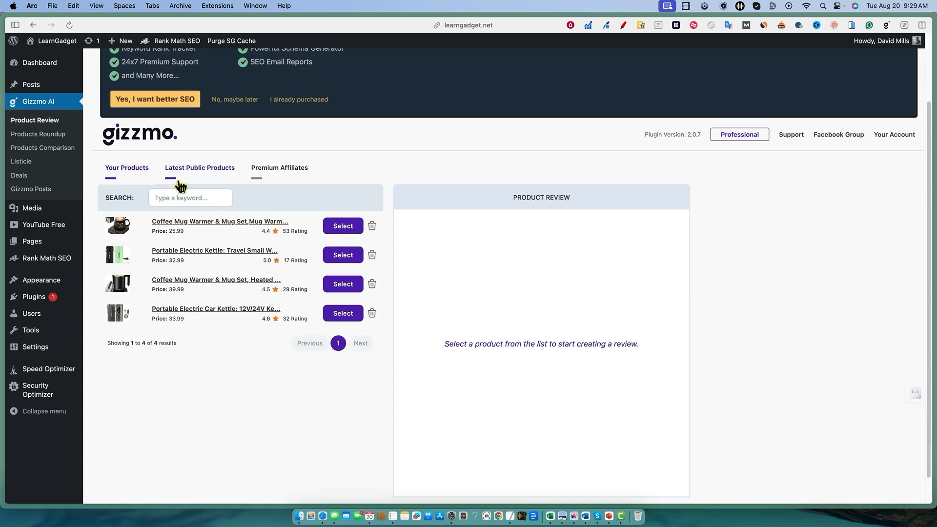
pyautogui.click(348, 231)
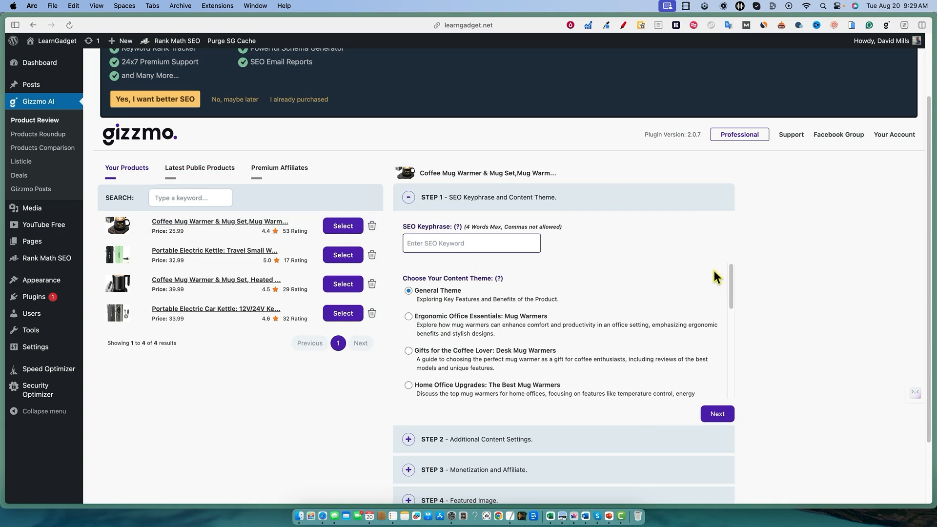
pyautogui.press('super+equal')
# Step: Examine the SEO keyphrase field, the content theme options and the theme help text in Step 1 of the review setup
pyautogui.scroll(-1, 803, 289)
pyautogui.scroll(-1, 832, 292)
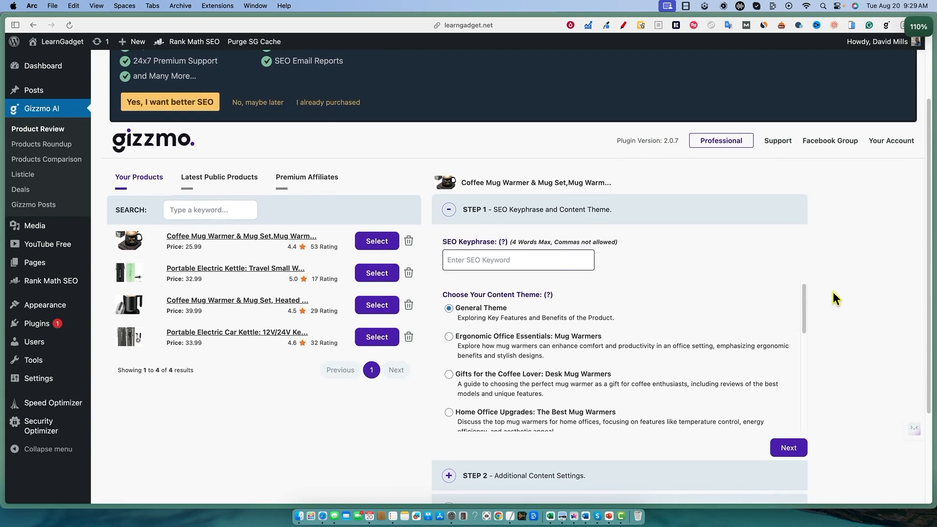
pyautogui.scroll(-2, 833, 291)
pyautogui.click(510, 215)
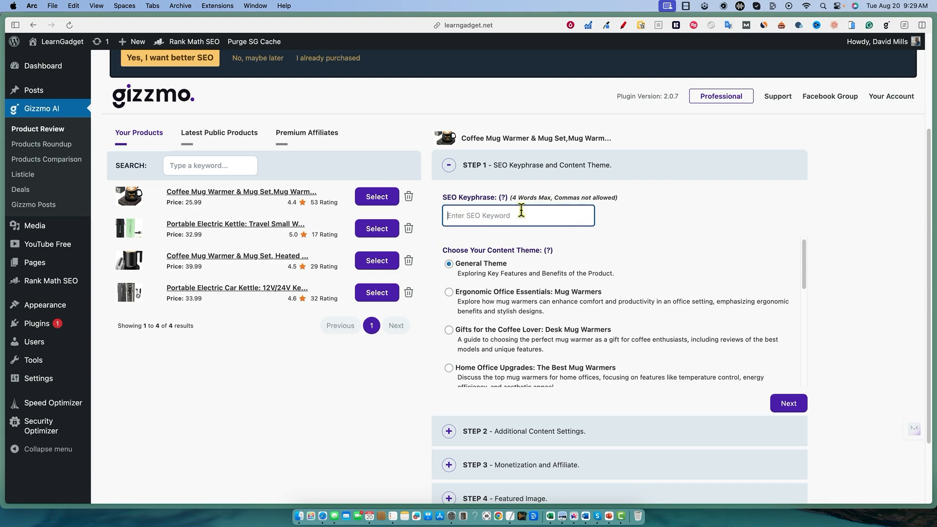
pyautogui.scroll(-1, 642, 253)
pyautogui.scroll(2, 561, 283)
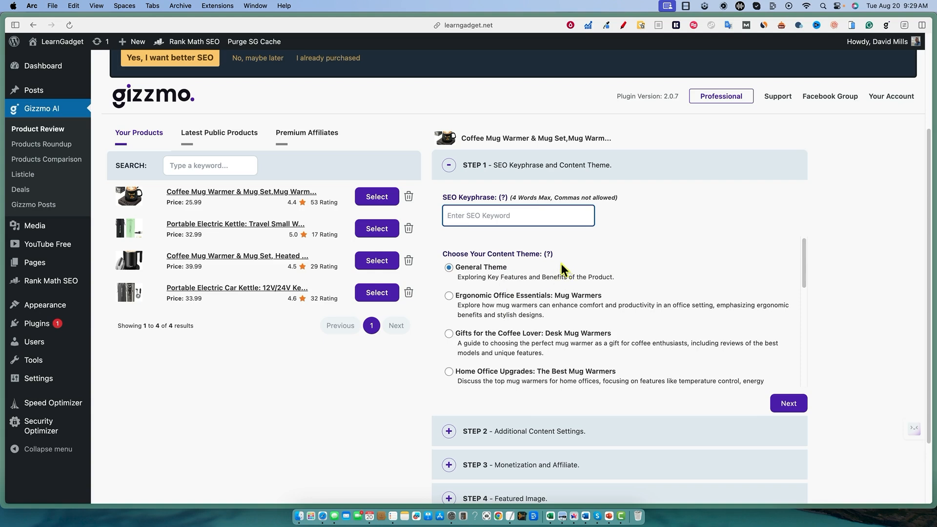
pyautogui.moveTo(548, 253)
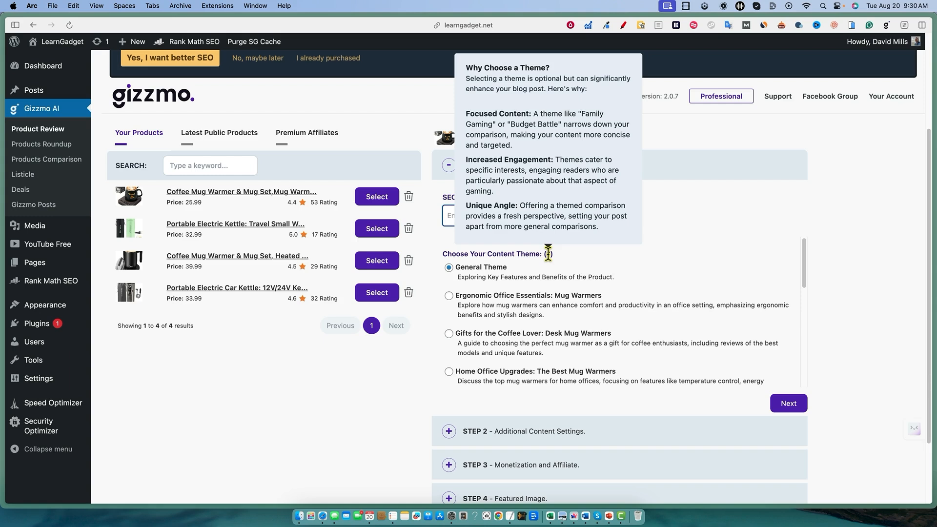
pyautogui.scroll(-1, 531, 217)
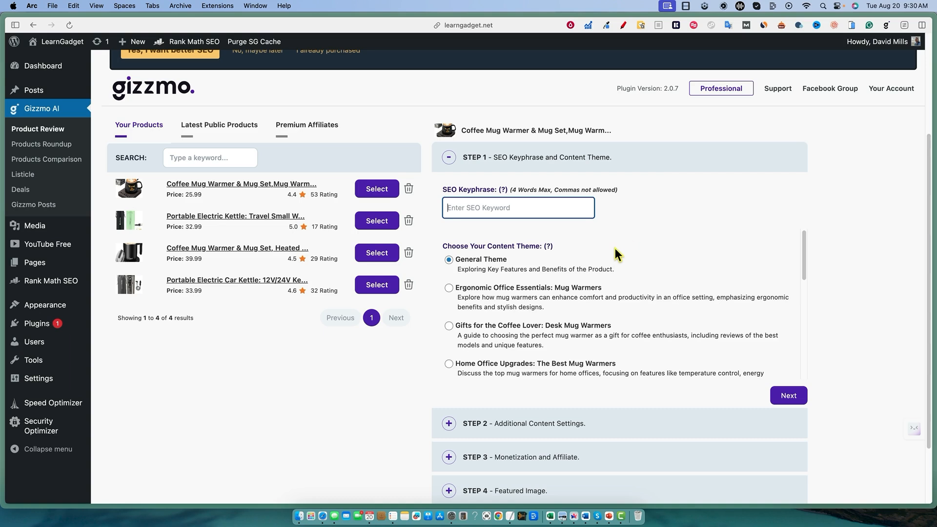
# Step: Look through the suggested content themes, keep General Theme with a blank SEO keyphrase, and continue to the additional content settings
pyautogui.click(447, 259)
pyautogui.scroll(-1, 643, 264)
pyautogui.scroll(-2, 642, 271)
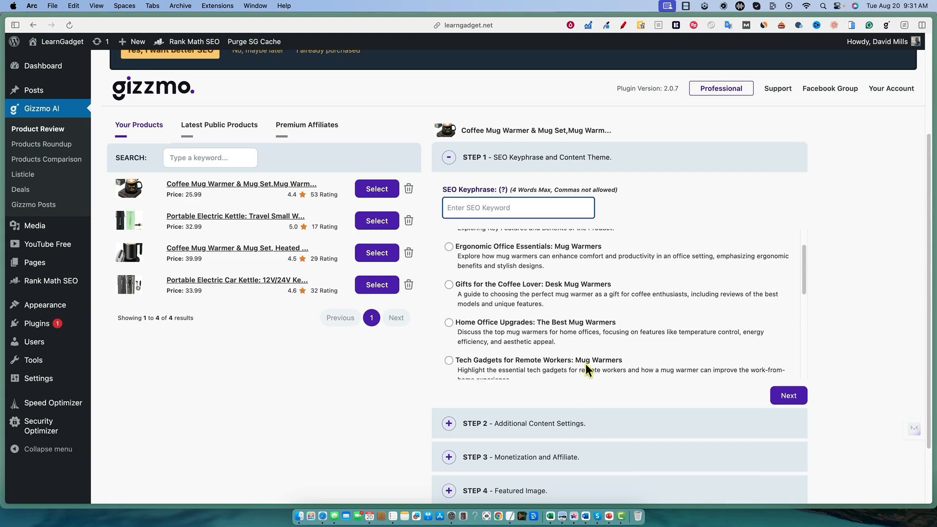
pyautogui.scroll(-3, 584, 364)
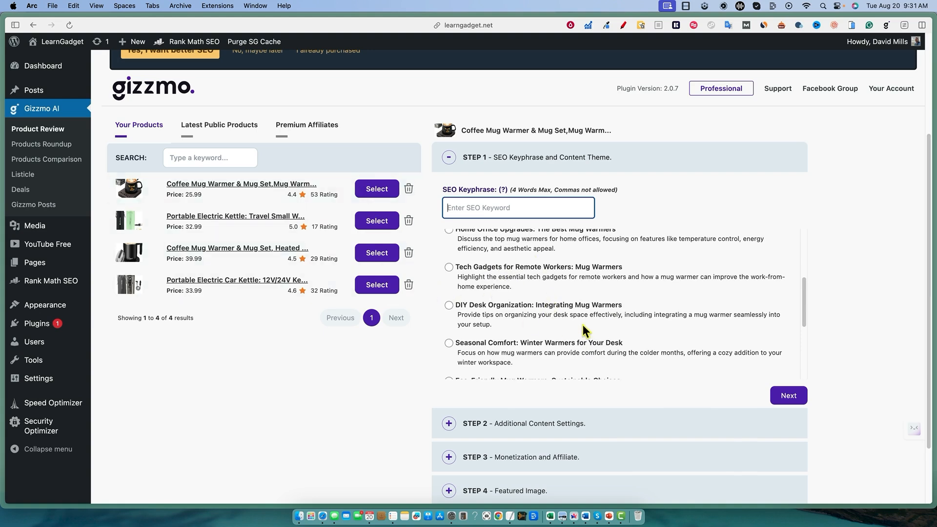
pyautogui.scroll(-2, 582, 324)
pyautogui.scroll(-2, 539, 323)
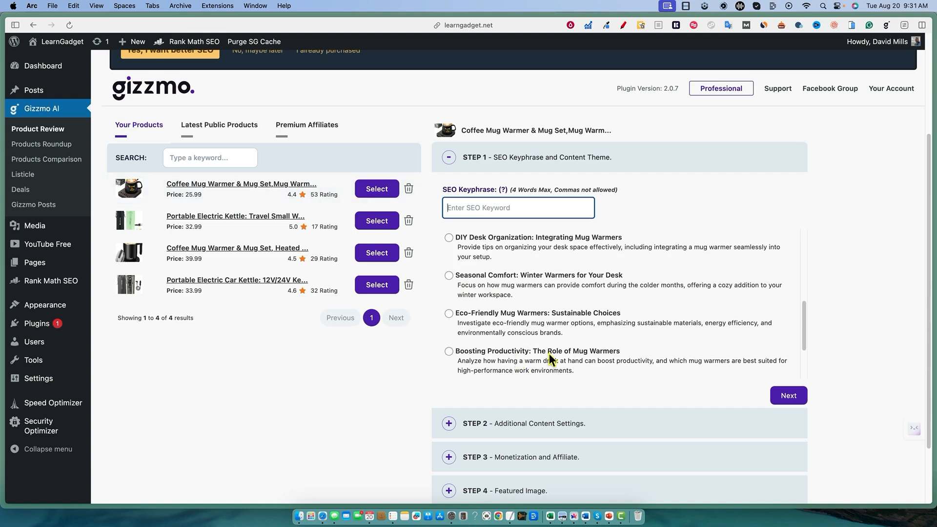
pyautogui.scroll(4, 603, 342)
pyautogui.scroll(2, 603, 340)
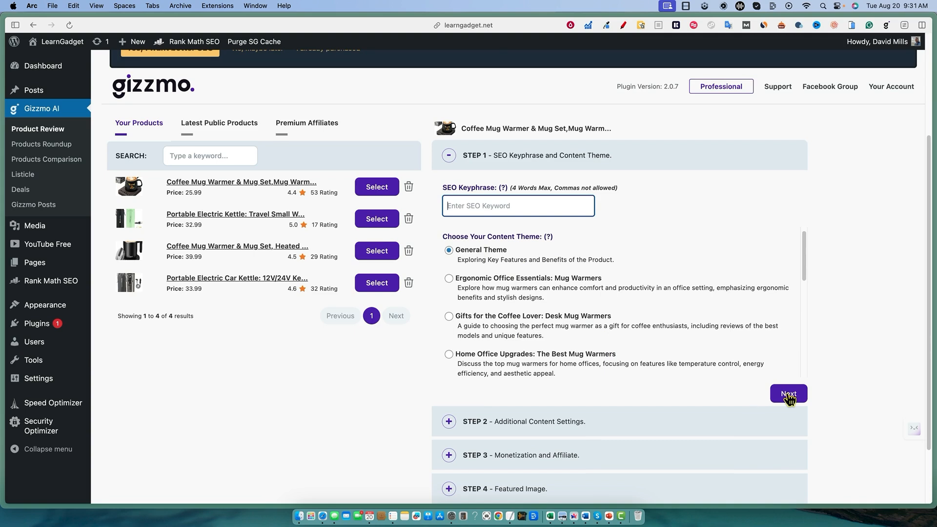
pyautogui.click(789, 396)
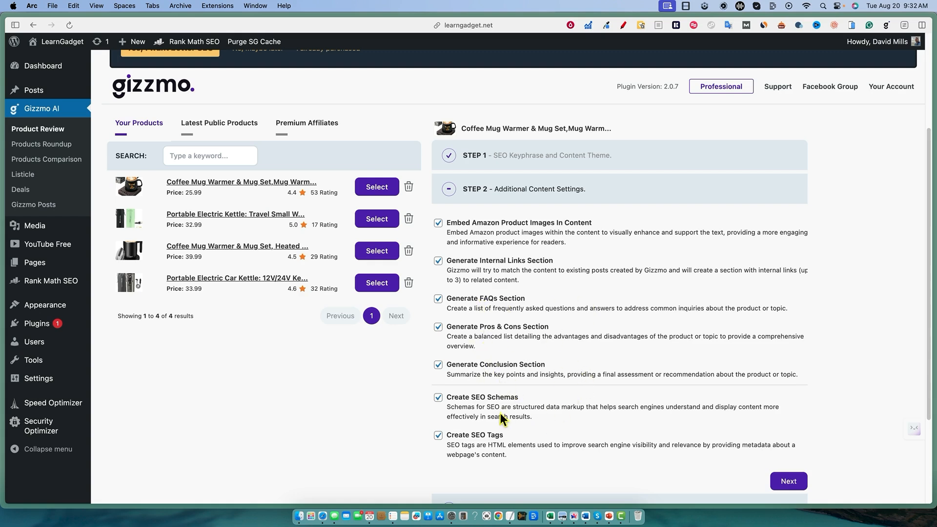
# Step: Keep all the additional content sections, SEO schemas and SEO tags enabled, and continue to the monetization and affiliate settings
pyautogui.scroll(-3, 500, 413)
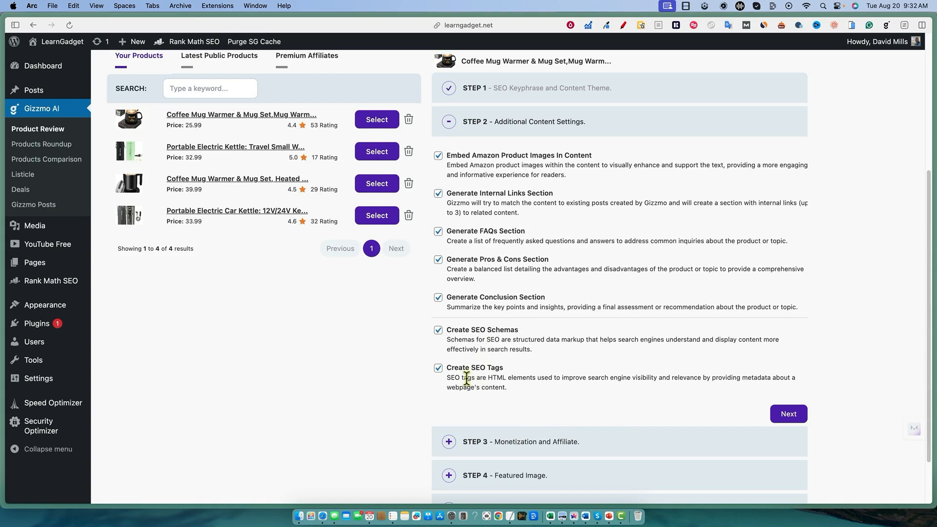
pyautogui.scroll(-1, 590, 386)
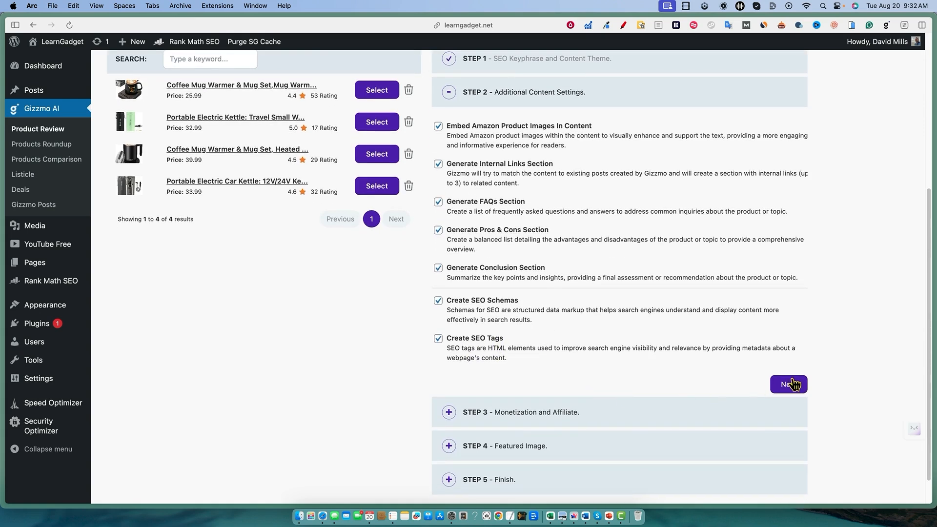
pyautogui.click(791, 384)
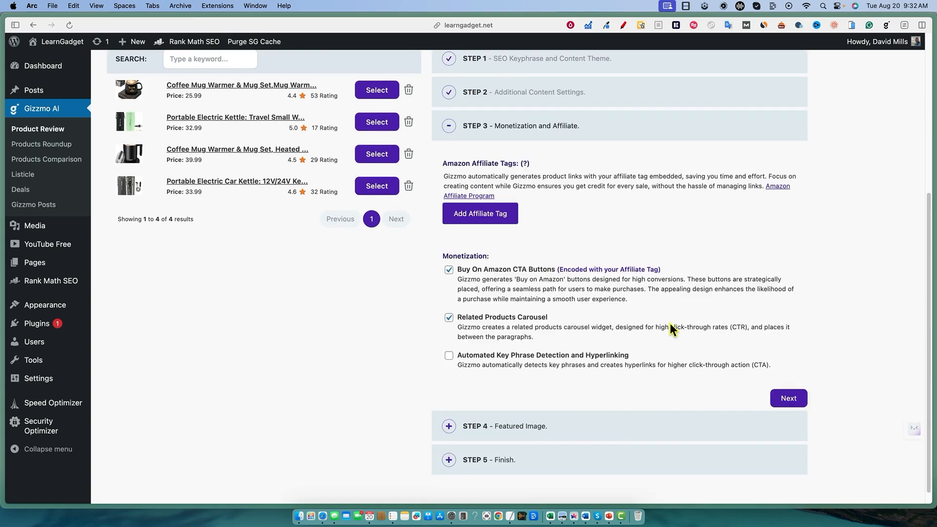
# Step: Add the Amazon affiliate tag learngadget-20, keep the default monetization options, and continue to the featured image settings
pyautogui.click(502, 213)
pyautogui.click(434, 151)
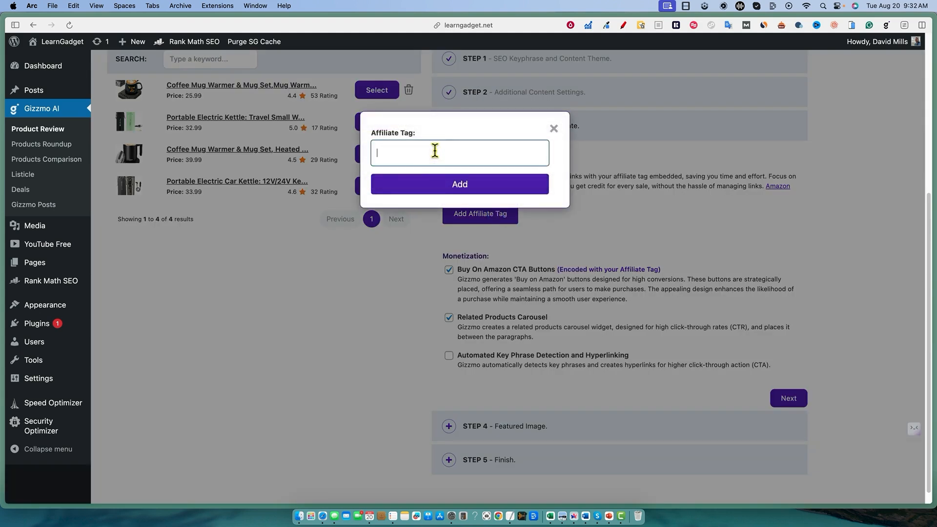
pyautogui.write('le')
pyautogui.write('arngadget-20')
pyautogui.click(469, 185)
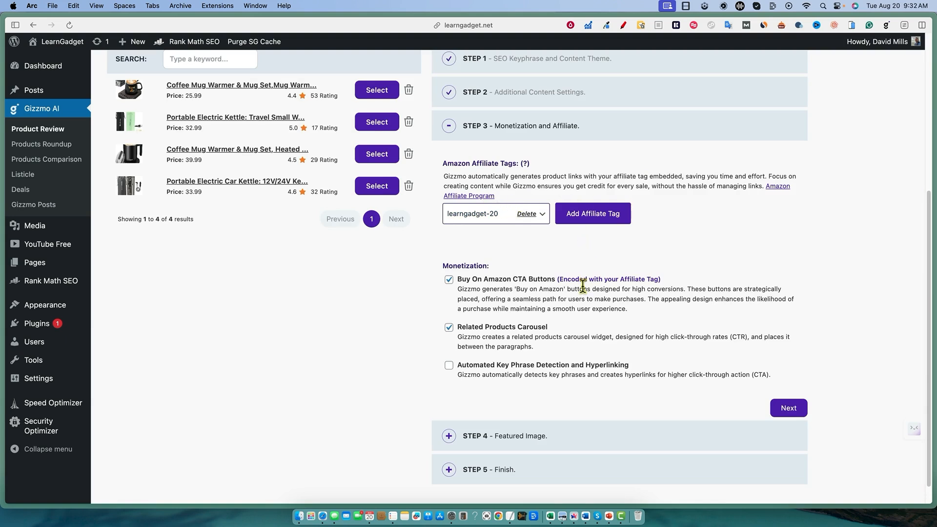
pyautogui.scroll(-1, 585, 286)
pyautogui.scroll(-1, 553, 265)
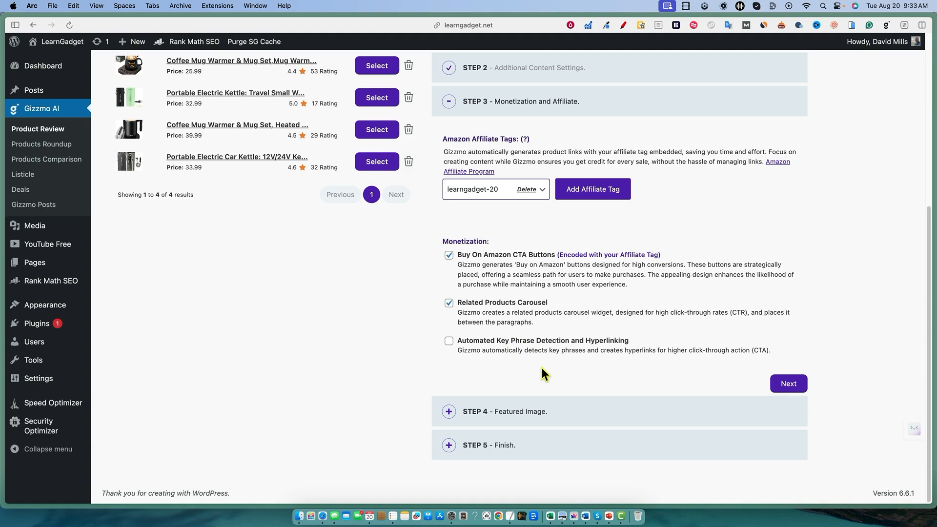
pyautogui.click(784, 383)
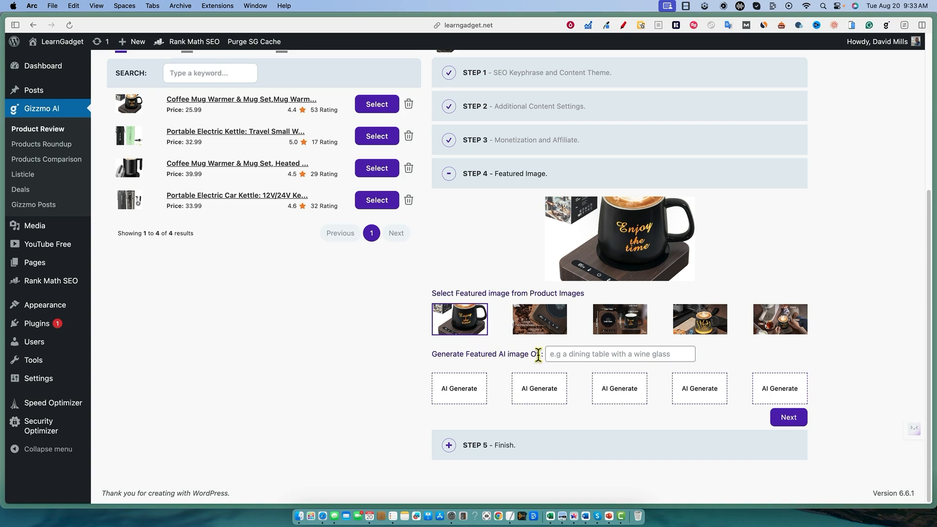
# Step: Generate one AI featured image from the prompt "coffee mug warmer"
pyautogui.click(563, 355)
pyautogui.write('cof')
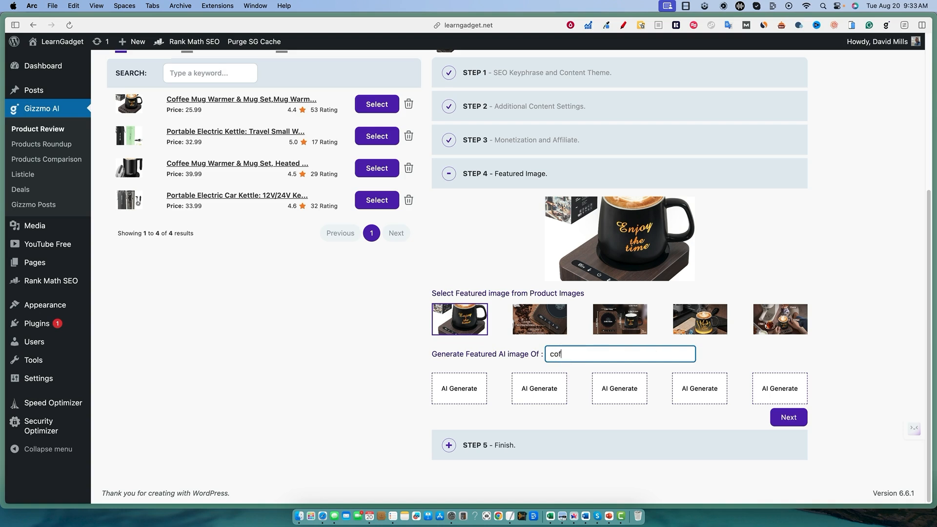
pyautogui.write('fee mug warmer')
pyautogui.click(470, 398)
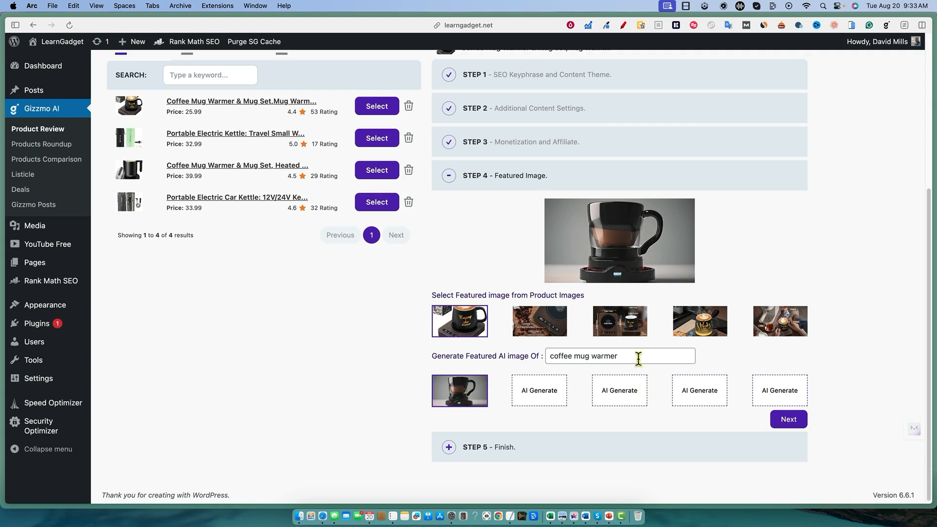
# Step: Compare the product images, choose the fourth one with the glowing latte mug as the featured image, and continue to the finish step
pyautogui.click(539, 328)
pyautogui.click(620, 328)
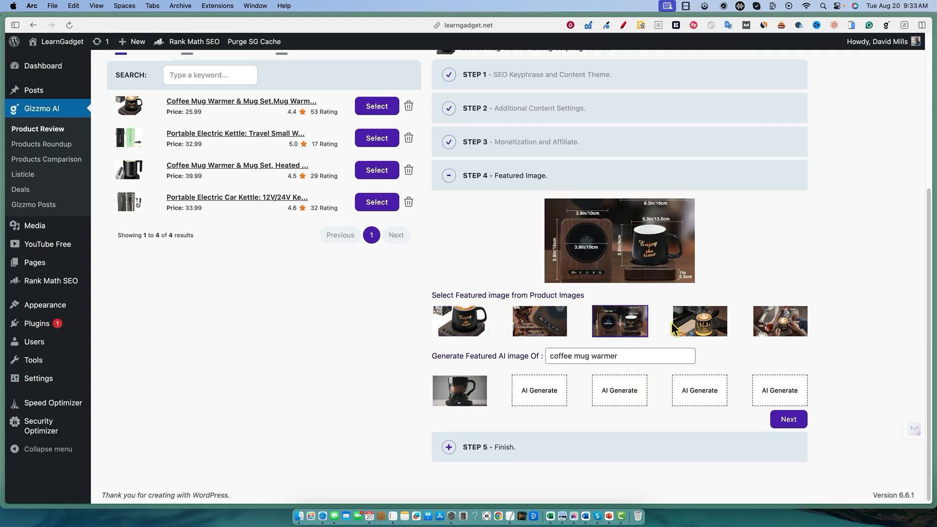
pyautogui.click(681, 329)
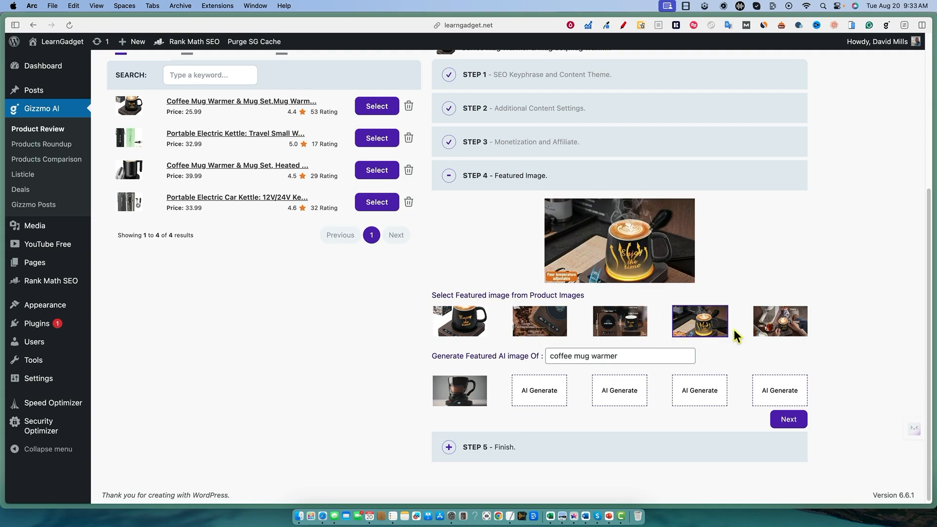
pyautogui.click(783, 331)
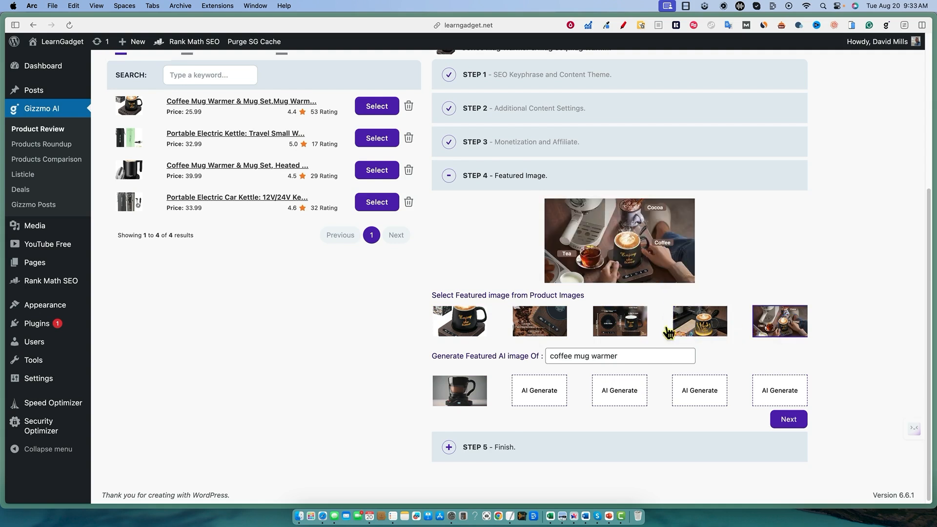
pyautogui.click(681, 332)
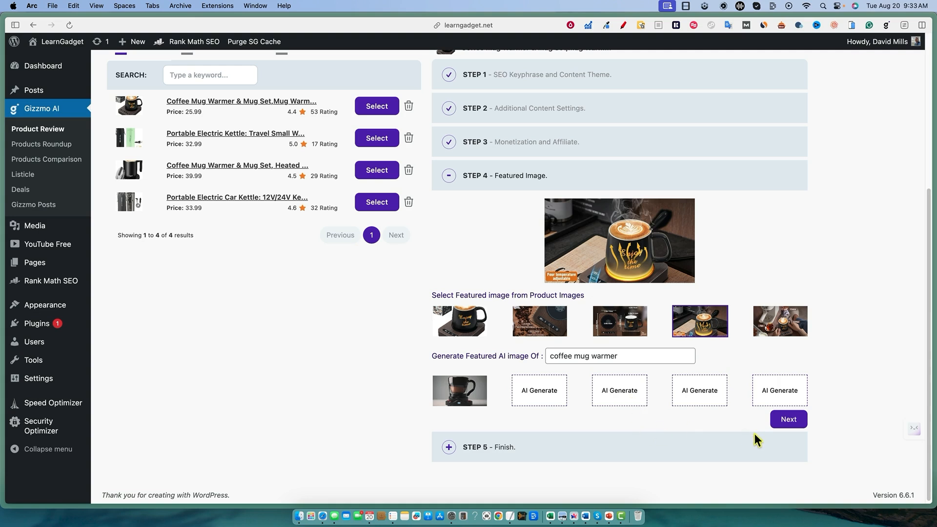
pyautogui.scroll(-1, 762, 434)
pyautogui.click(786, 423)
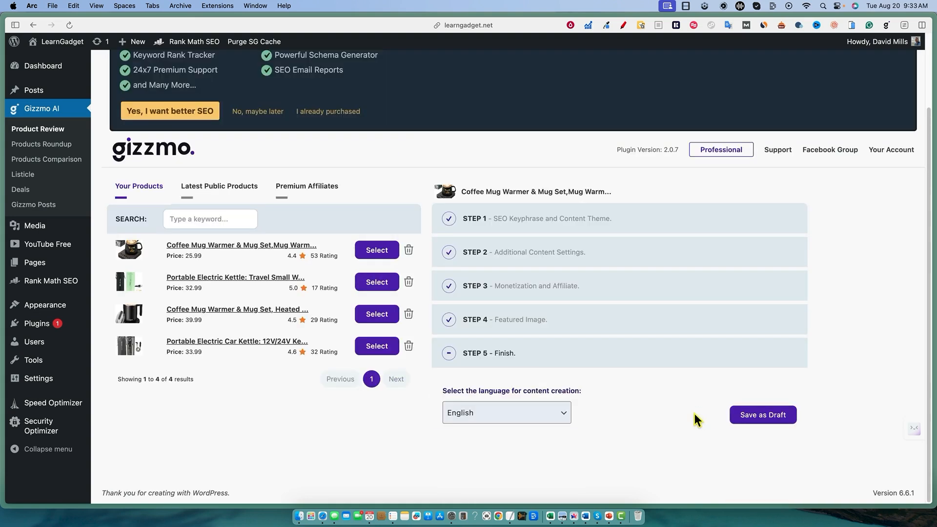
# Step: Keep English as the content language and save the mug warmer review as a draft
pyautogui.click(558, 415)
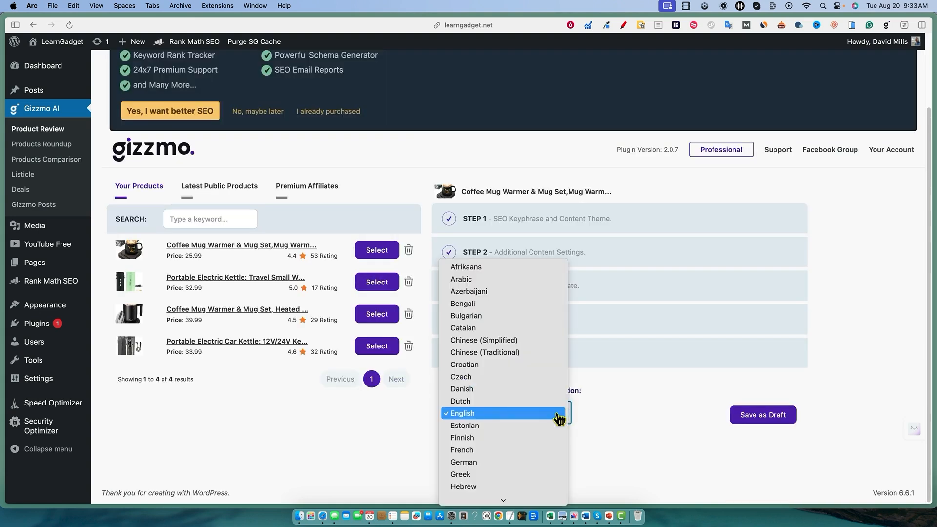
pyautogui.click(484, 417)
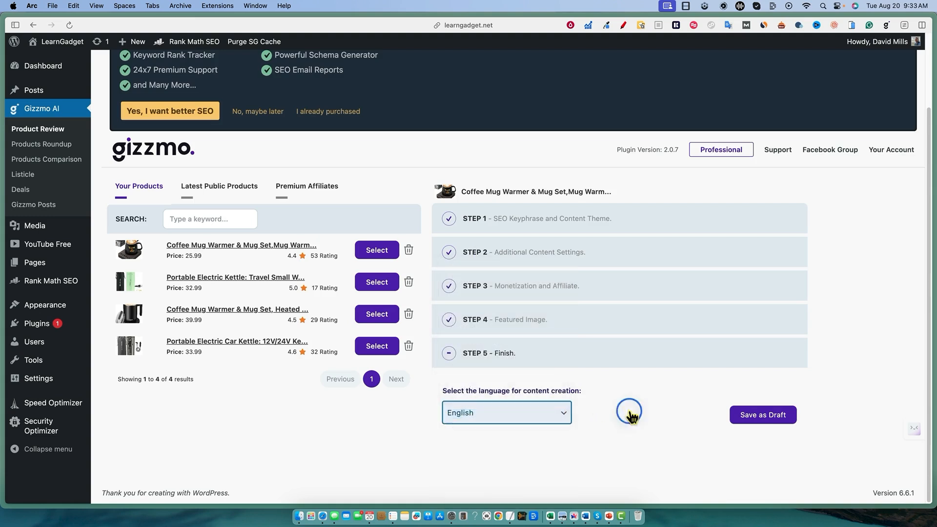
pyautogui.click(782, 418)
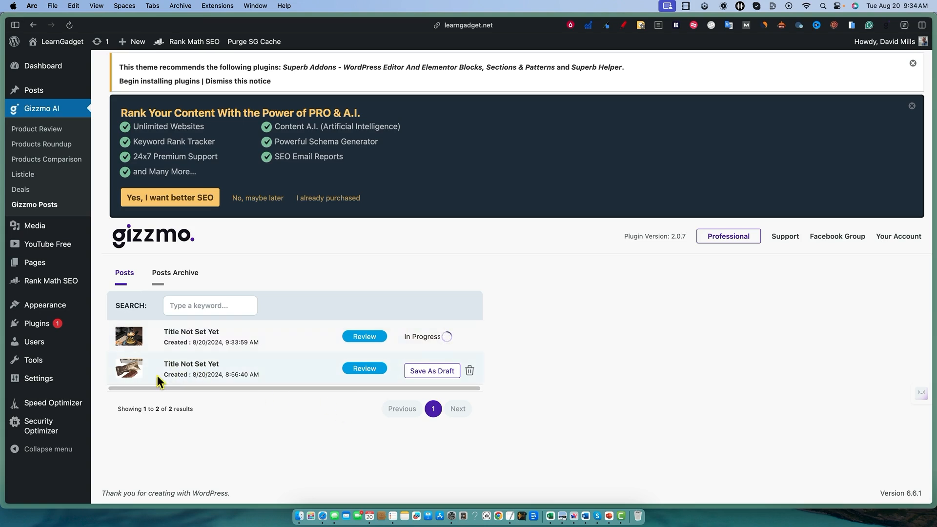
# Step: Save the generated review created at 8:56:40 AM as a draft, and open the Zentein Collagen Protein Bars Review draft for editing
pyautogui.click(429, 373)
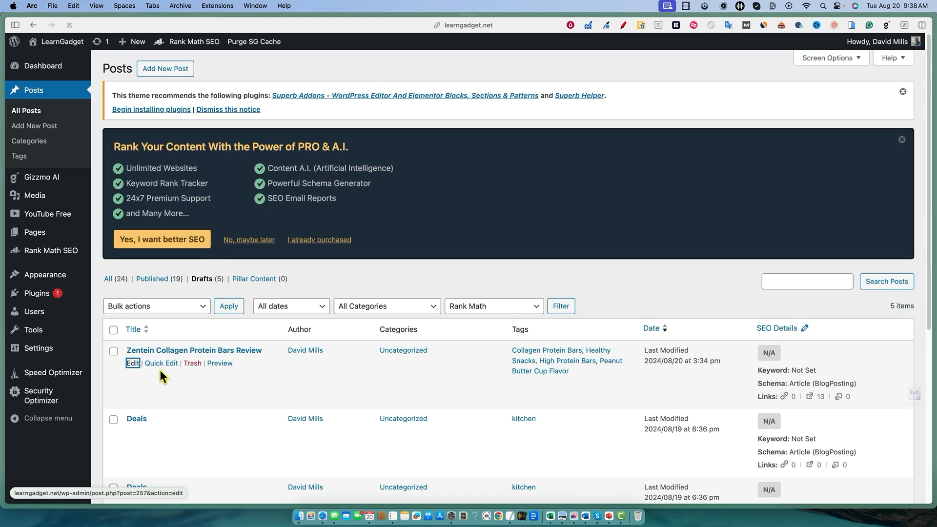
pyautogui.click(128, 361)
# Step: Examine the draft's review text, product images, Buy On Amazon links and FAQs, plus the Rank Math SEO section below it
pyautogui.scroll(-10, 238, 374)
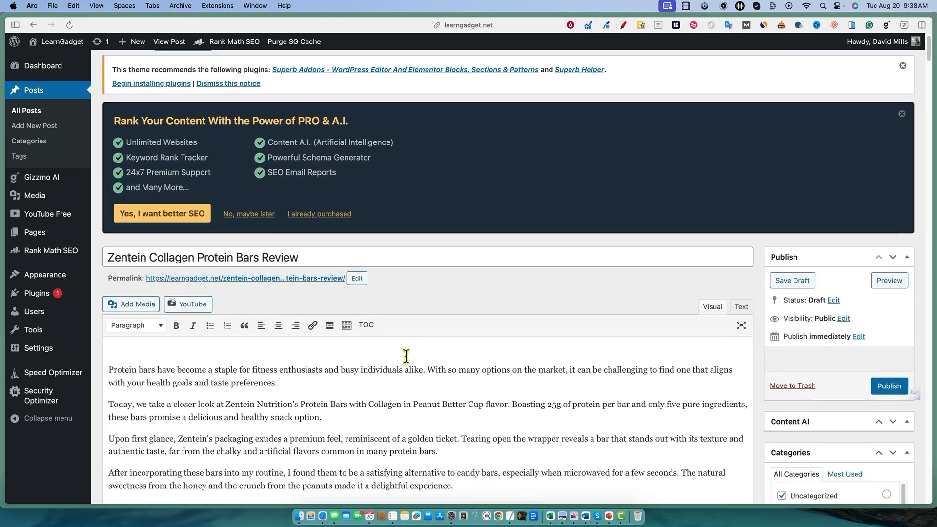
pyautogui.scroll(-15, 439, 356)
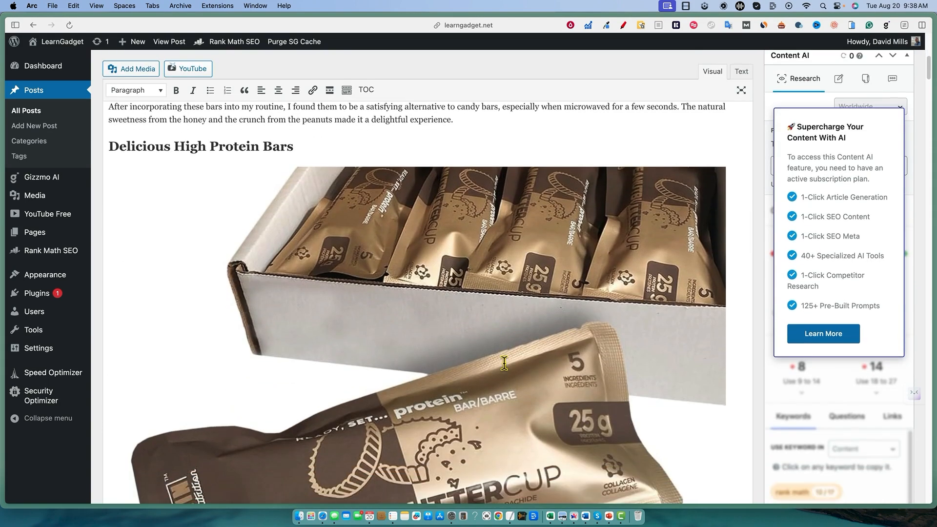
pyautogui.scroll(-15, 506, 362)
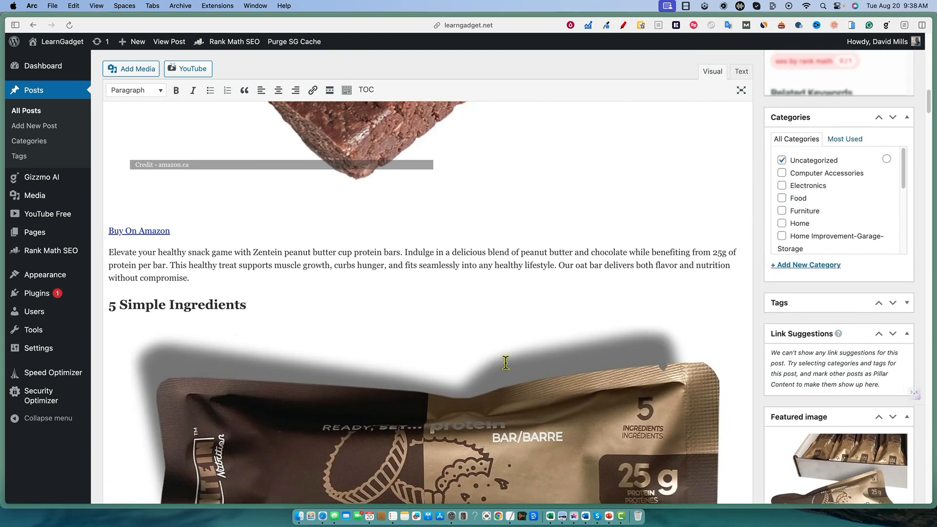
pyautogui.scroll(-2, 506, 363)
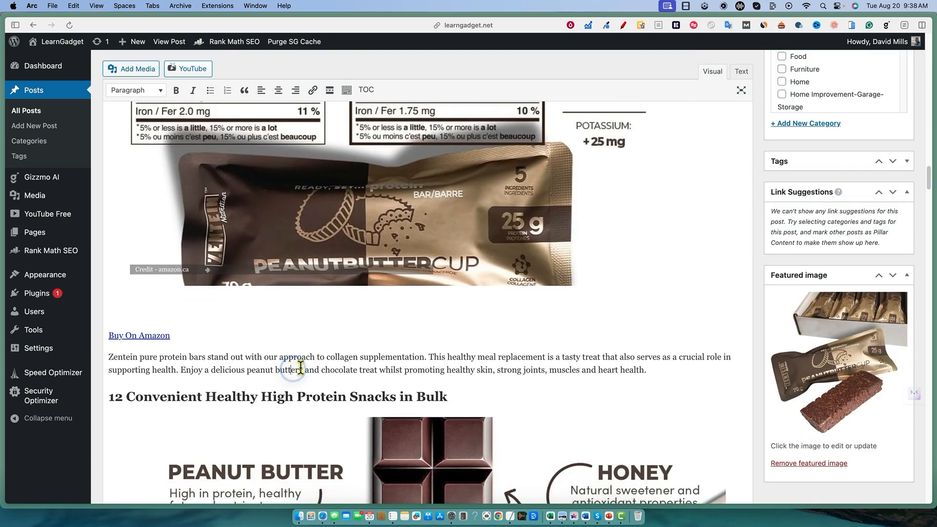
pyautogui.scroll(-20, 519, 368)
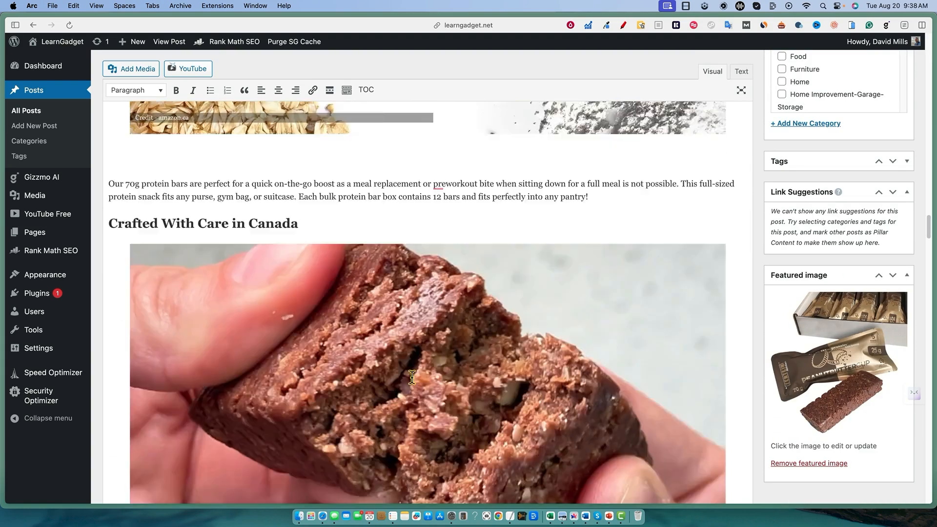
pyautogui.scroll(-20, 422, 376)
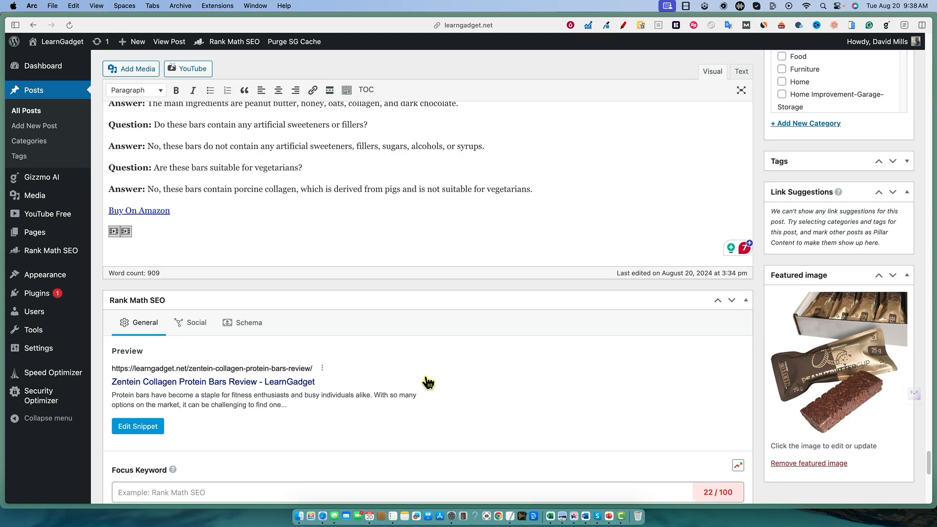
pyautogui.scroll(-3, 428, 382)
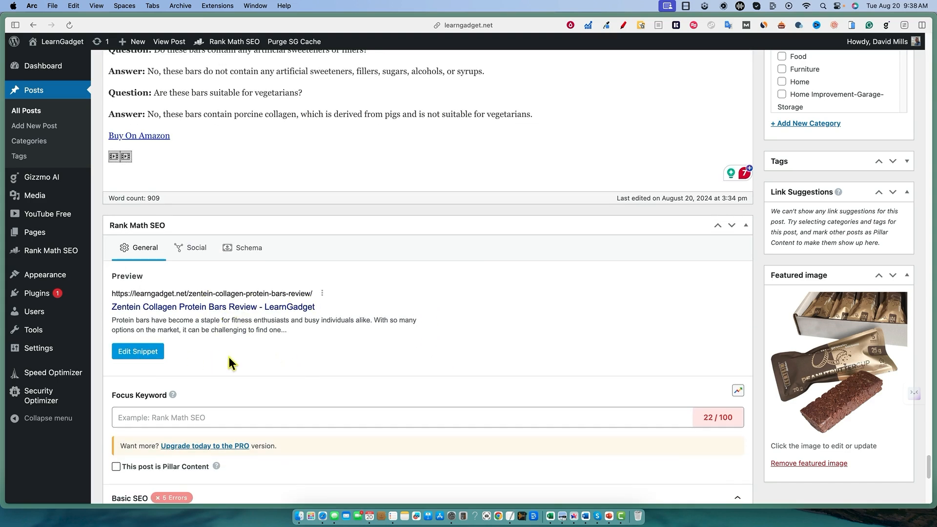
pyautogui.scroll(-9, 274, 347)
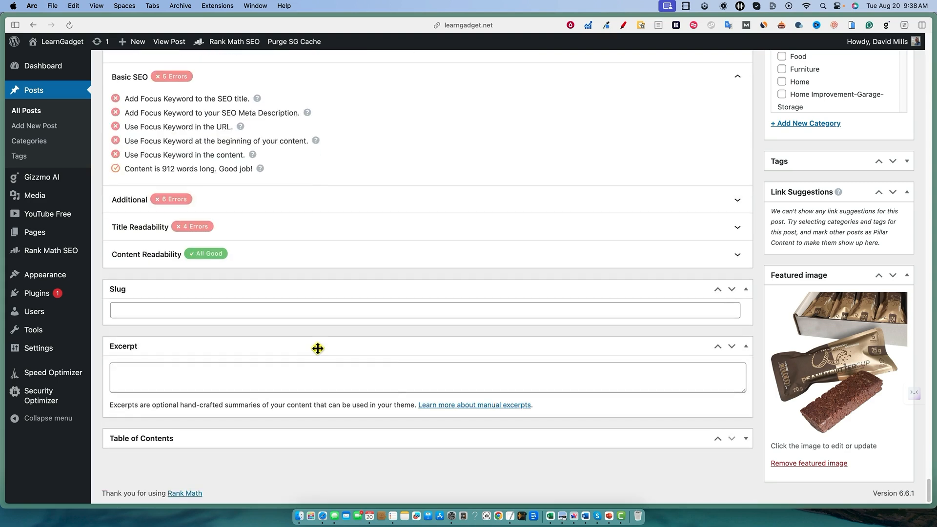
# Step: Check the draft's title, categories, tags and featured image in the post editor
pyautogui.scroll(17, 315, 349)
pyautogui.scroll(20, 410, 361)
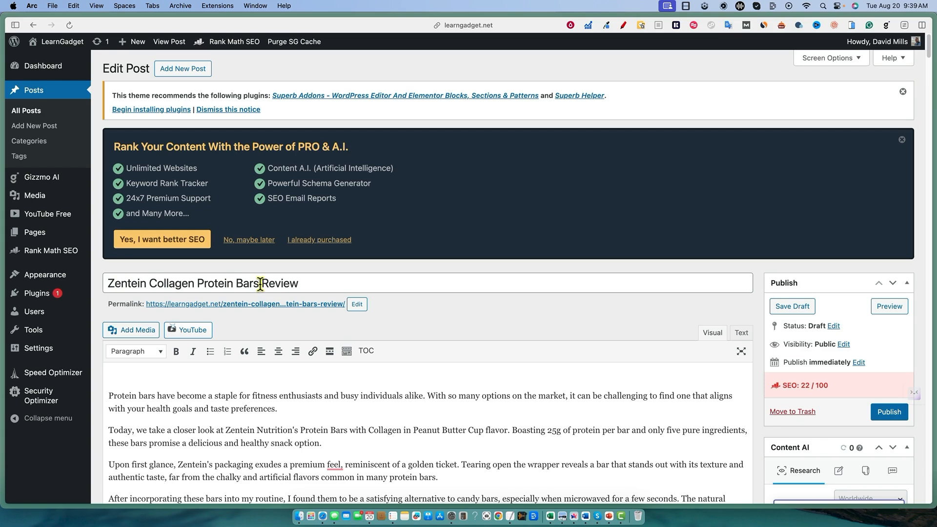
pyautogui.moveTo(312, 282); pyautogui.dragTo(87, 293)
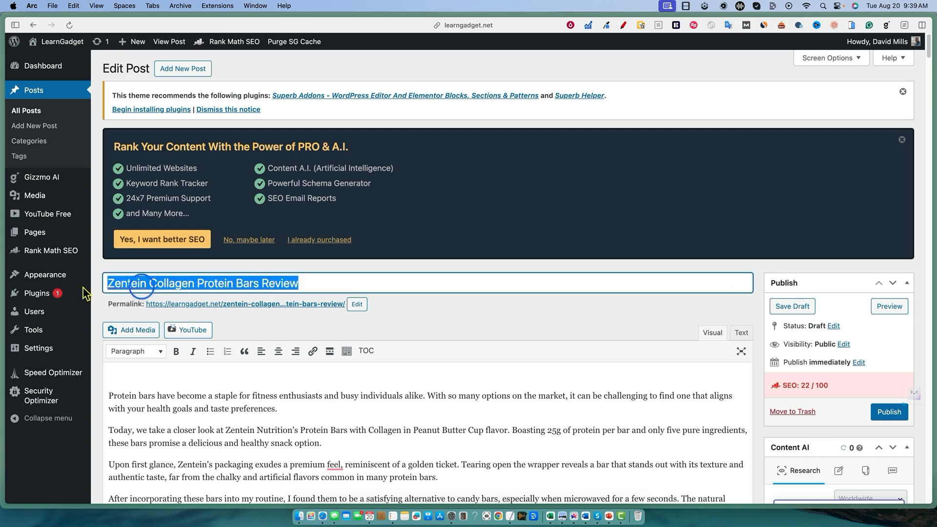
pyautogui.click(350, 285)
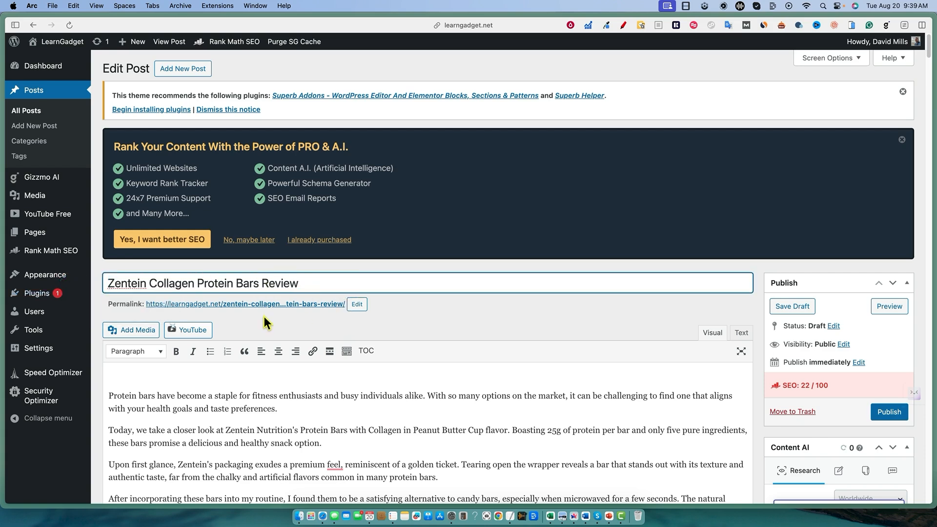
pyautogui.scroll(-15, 817, 314)
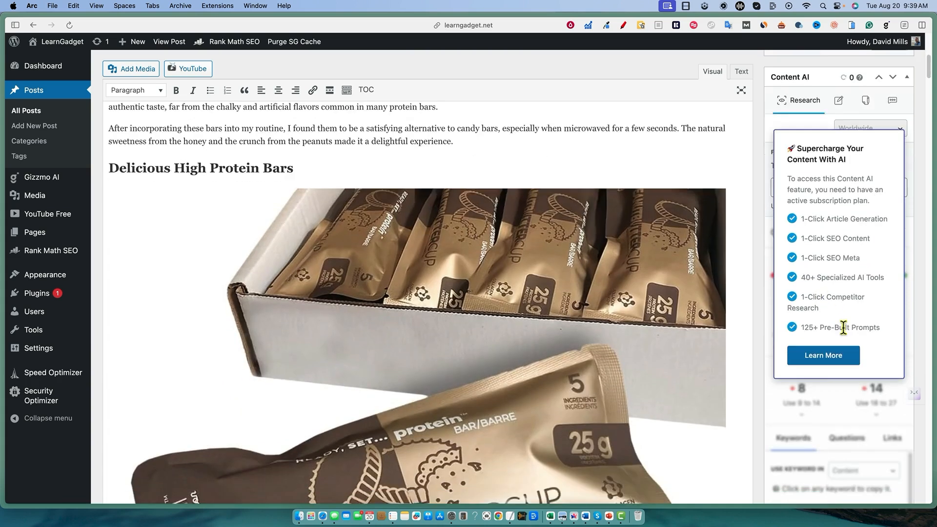
pyautogui.scroll(-2, 846, 337)
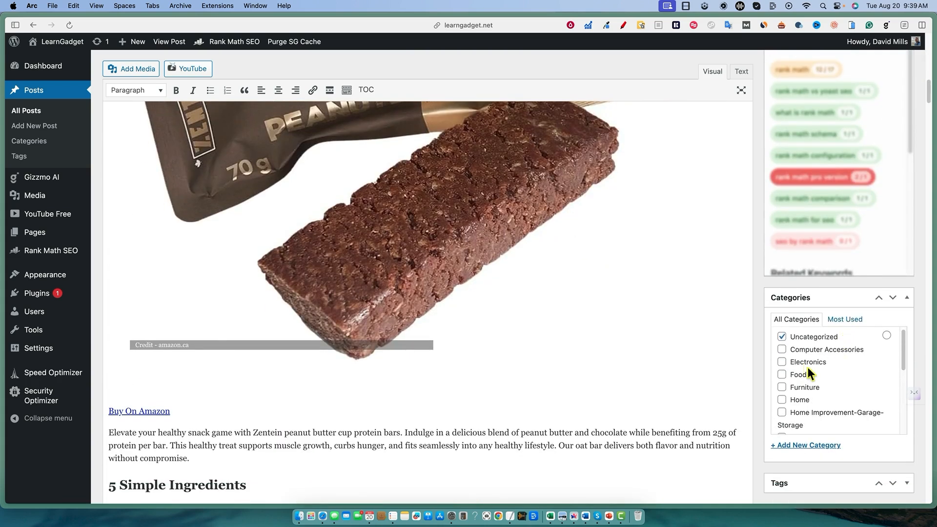
pyautogui.scroll(-8, 820, 375)
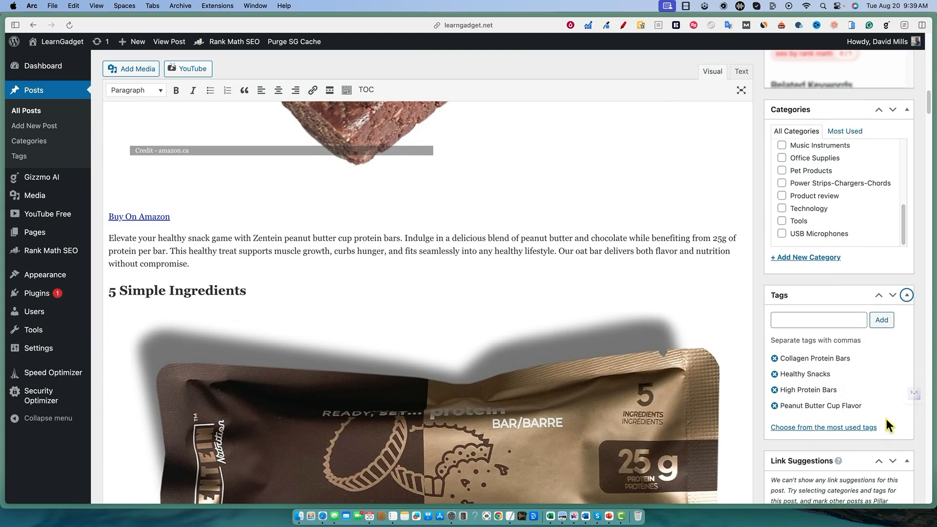
pyautogui.scroll(-9, 885, 418)
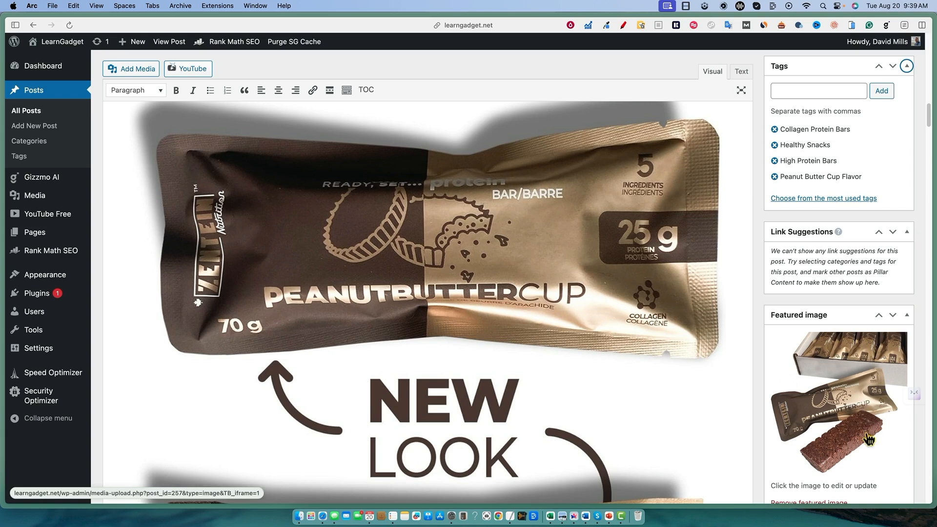
pyautogui.scroll(-5, 863, 390)
# Step: Publish the Zentein Collagen Protein Bars Review and look over the posts on the live LearnGadget homepage
pyautogui.scroll(15, 857, 406)
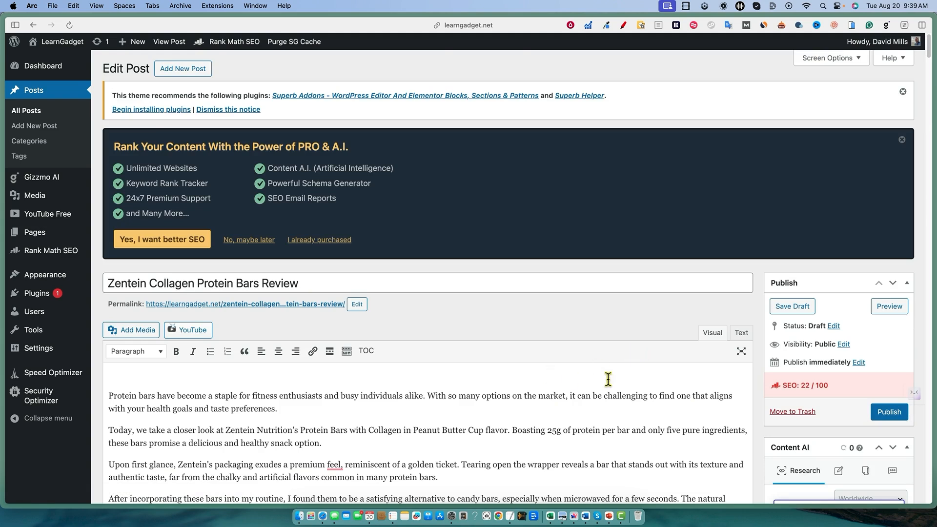
pyautogui.click(889, 409)
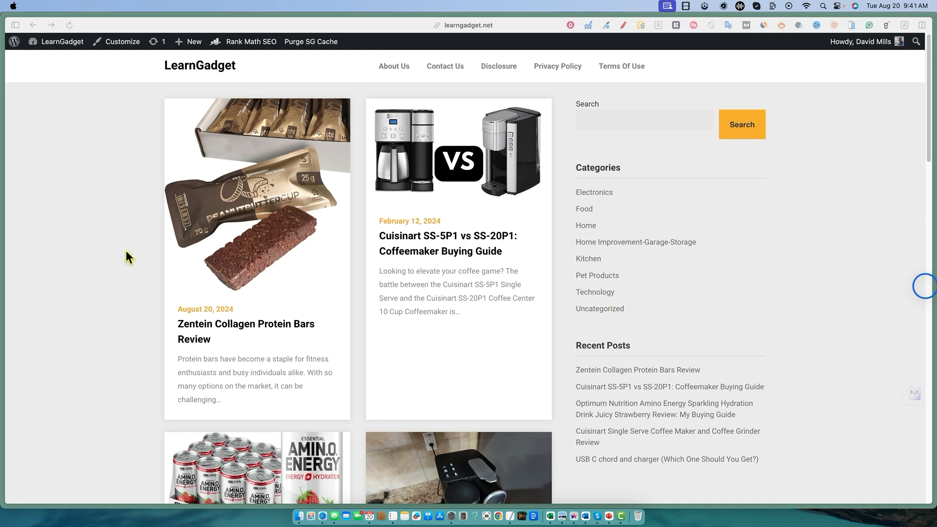
pyautogui.scroll(-20, 593, 365)
pyautogui.scroll(20, 594, 365)
# Step: Browse the Food category and compare the featured images of the Zentein and Optimum Nutrition Amino Energy reviews
pyautogui.click(586, 209)
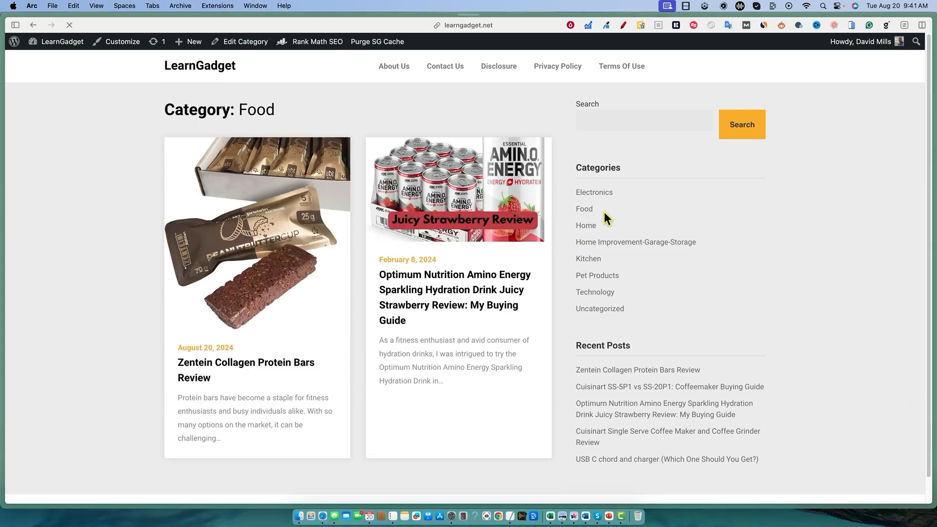
pyautogui.click(256, 361)
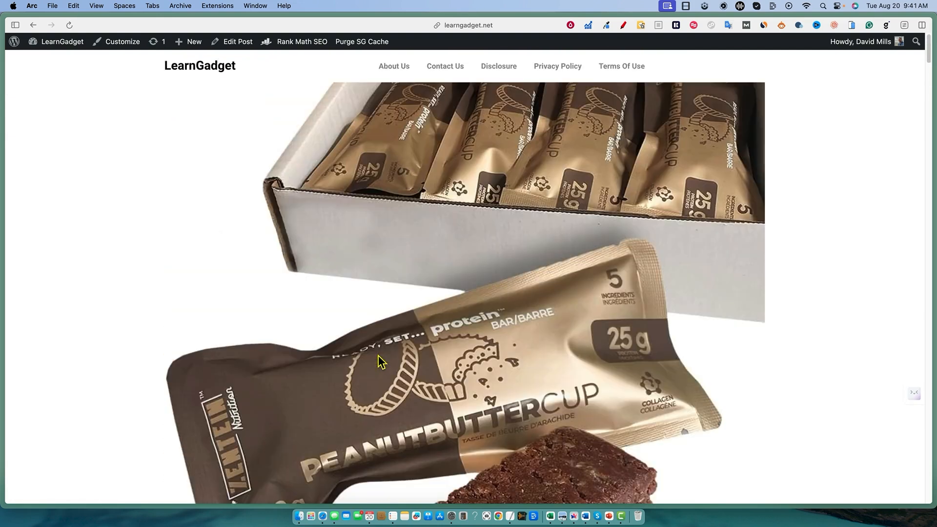
pyautogui.click(429, 241)
pyautogui.click(33, 25)
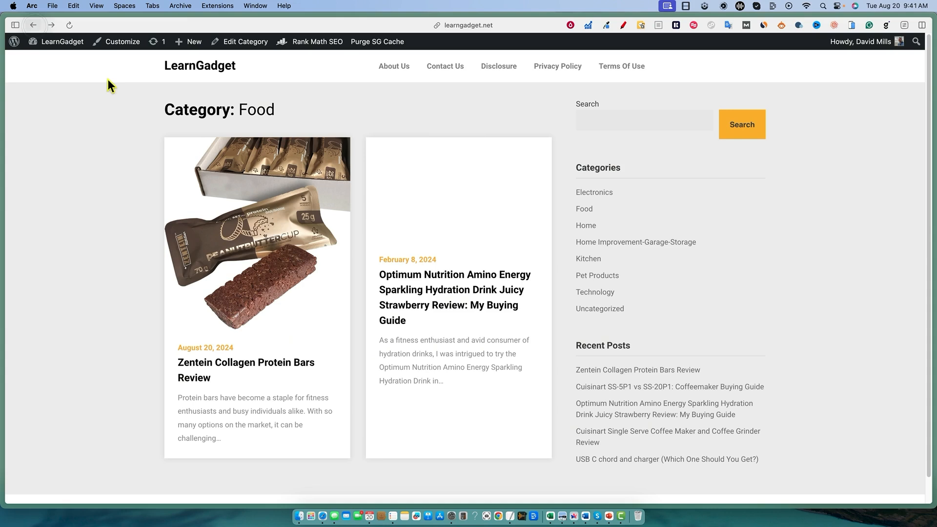
pyautogui.click(450, 215)
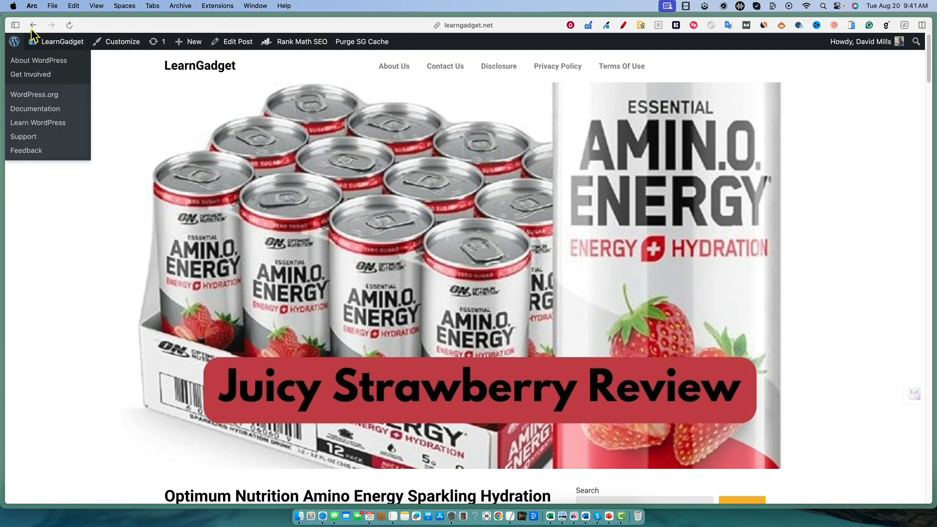
pyautogui.click(33, 25)
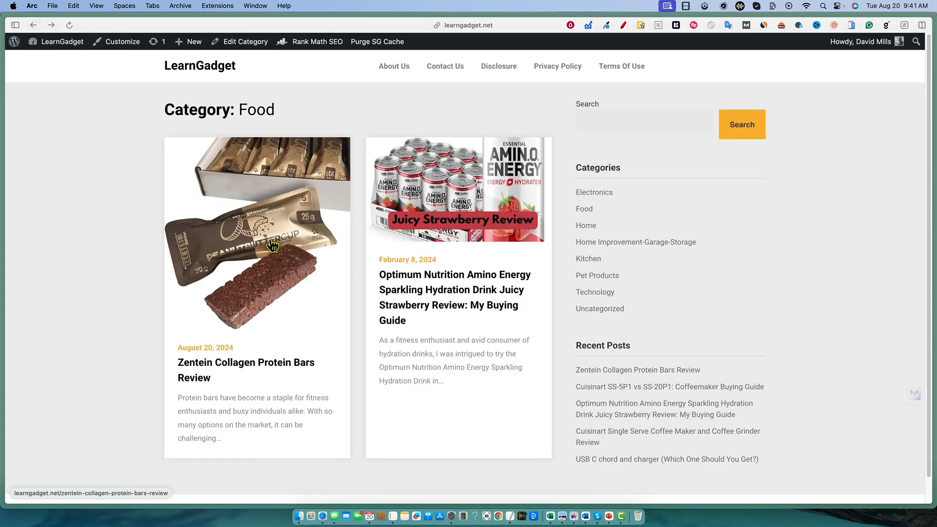
# Step: Open the published Zentein Collagen Protein Bars Review and read its introductory paragraphs about the packaging and the first-hand experience
pyautogui.click(268, 361)
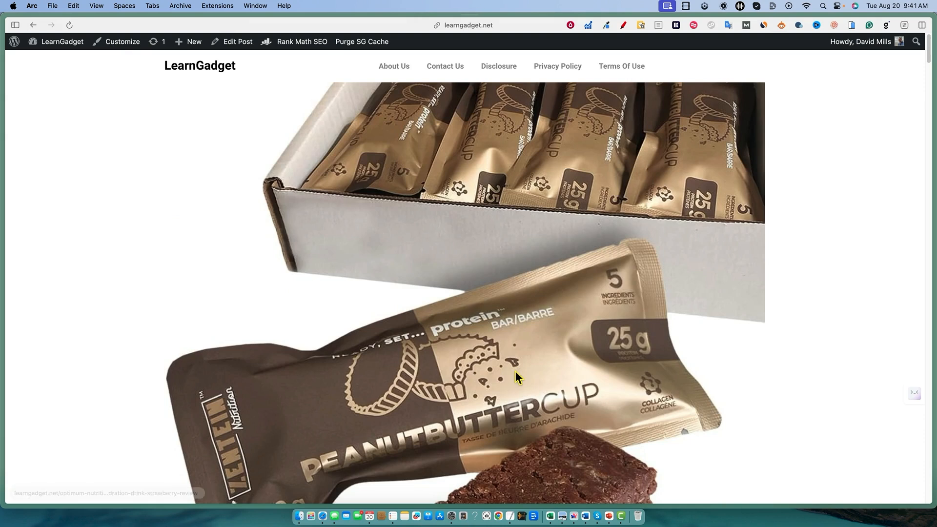
pyautogui.scroll(-10, 601, 326)
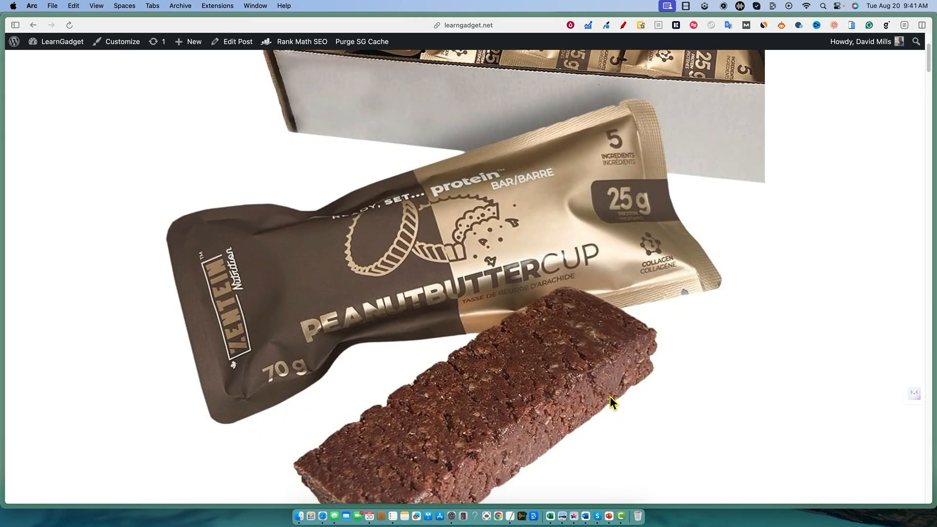
pyautogui.scroll(-2, 610, 403)
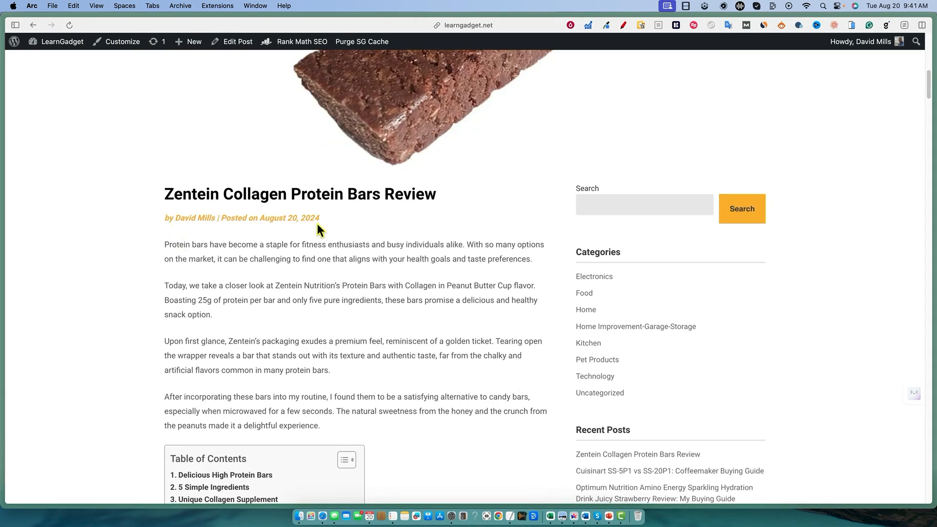
pyautogui.scroll(-3, 316, 342)
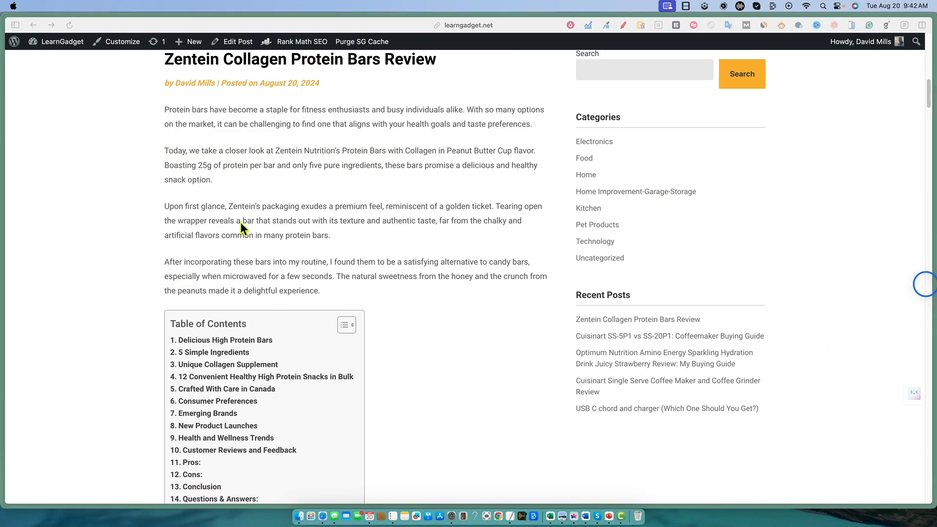
pyautogui.moveTo(299, 207); pyautogui.dragTo(512, 206)
pyautogui.click(218, 202)
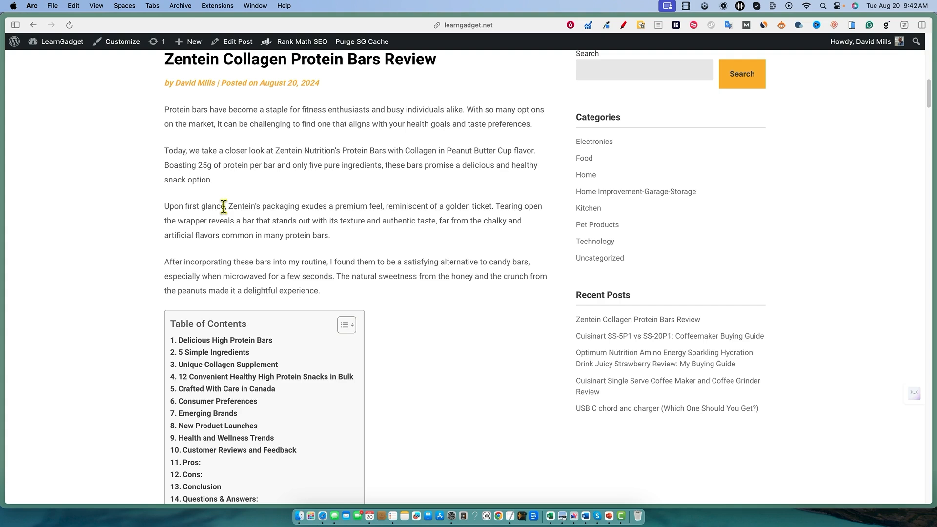
pyautogui.moveTo(223, 206)
pyautogui.mouseDown()
pyautogui.moveTo(533, 210)
pyautogui.moveTo(215, 224)
pyautogui.moveTo(444, 222)
pyautogui.moveTo(520, 232)
pyautogui.moveTo(431, 225)
pyautogui.mouseUp()
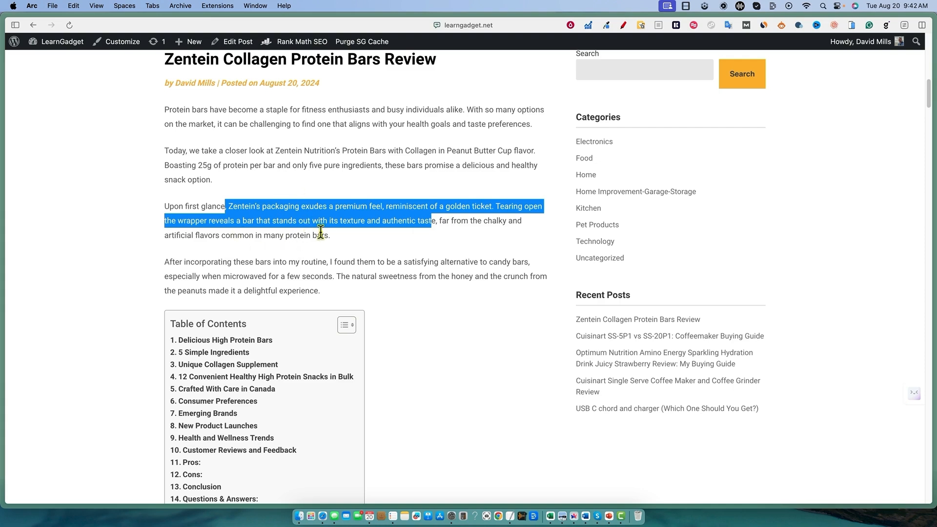
pyautogui.click(335, 237)
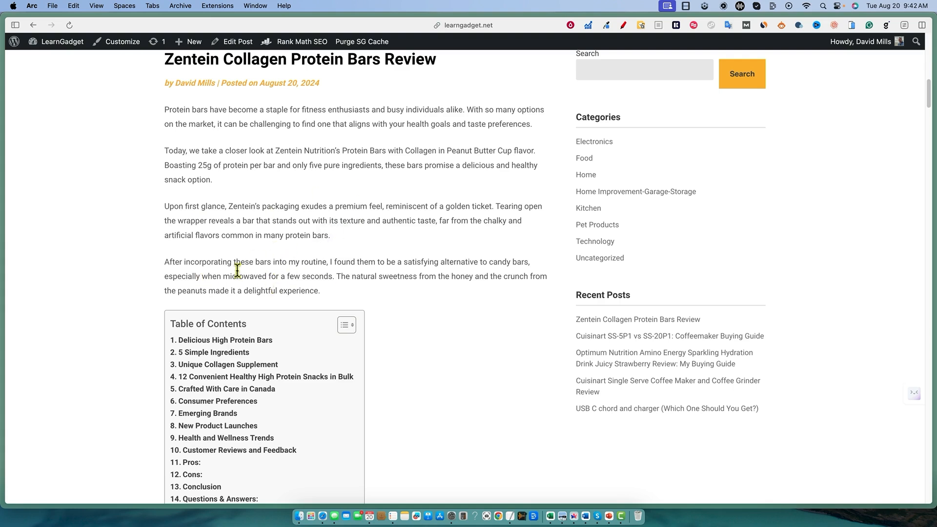
pyautogui.moveTo(165, 263); pyautogui.dragTo(333, 286)
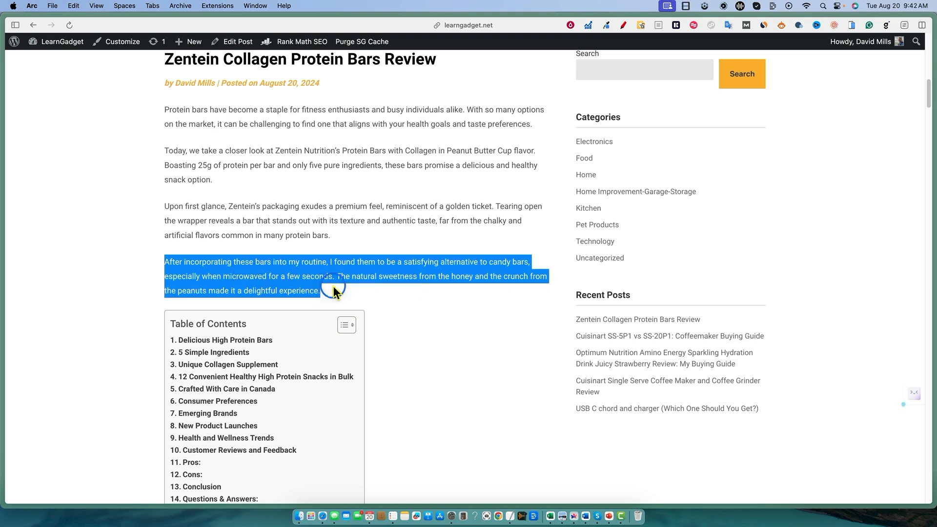
pyautogui.click(923, 287)
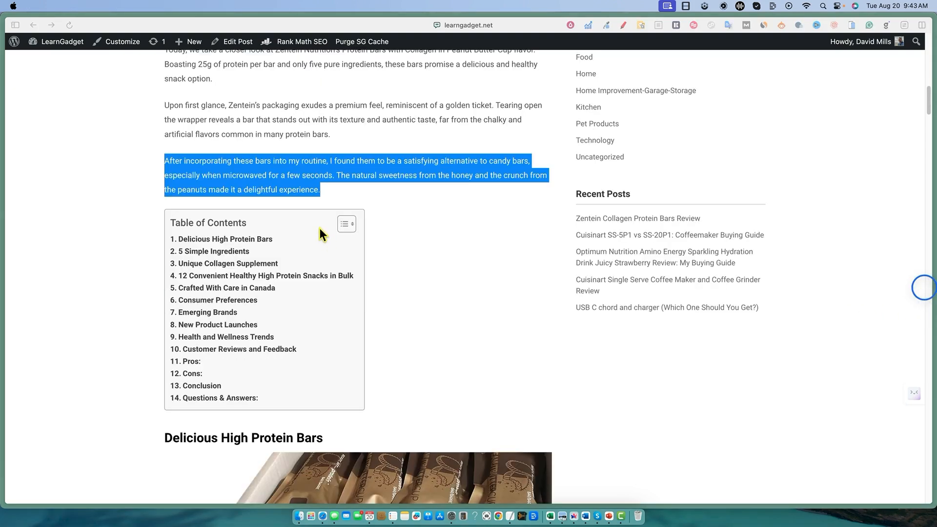
# Step: Test the table of contents toggle by collapsing and expanding the list, leaving it collapsed
pyautogui.click(343, 224)
pyautogui.click(344, 224)
pyautogui.click(271, 225)
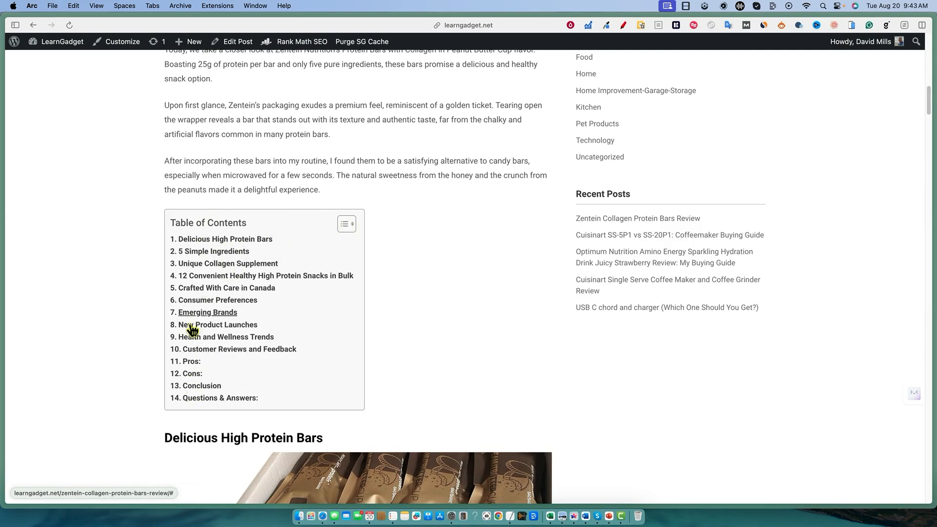
pyautogui.click(347, 226)
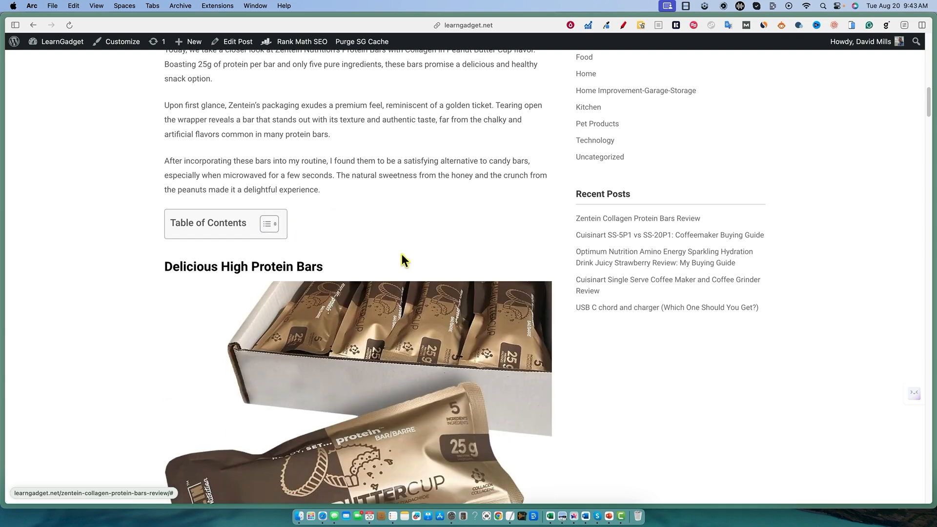
# Step: Examine the Delicious High Protein Bars section with its product image, amazon.ca credit caption and Buy On Amazon button, comparing it with the featured image
pyautogui.scroll(-3, 391, 247)
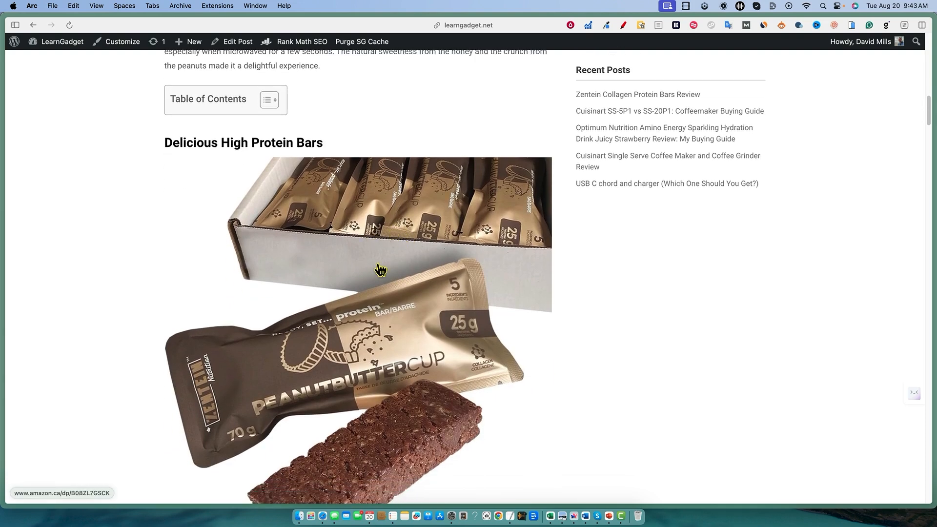
pyautogui.scroll(-3, 380, 270)
pyautogui.scroll(-6, 411, 373)
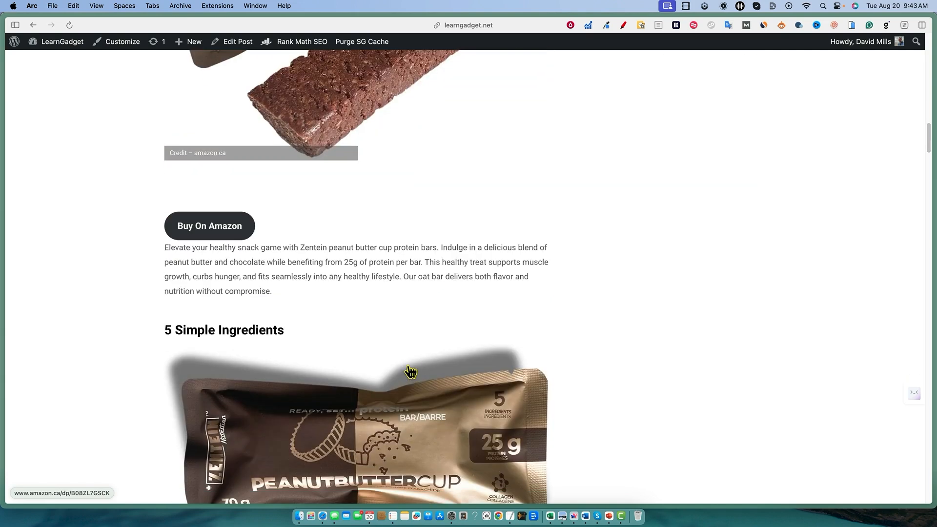
pyautogui.scroll(-1, 393, 341)
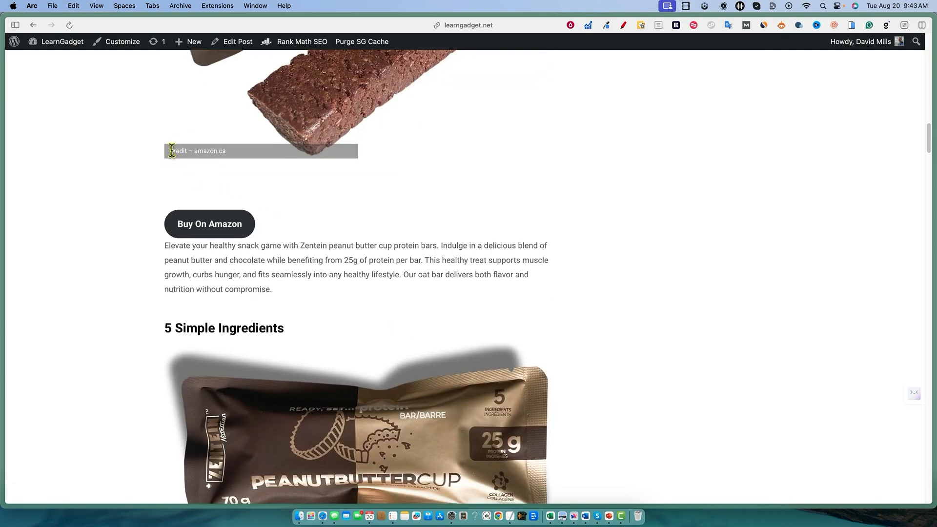
pyautogui.moveTo(171, 151); pyautogui.dragTo(325, 157)
pyautogui.click(521, 215)
pyautogui.scroll(15, 370, 258)
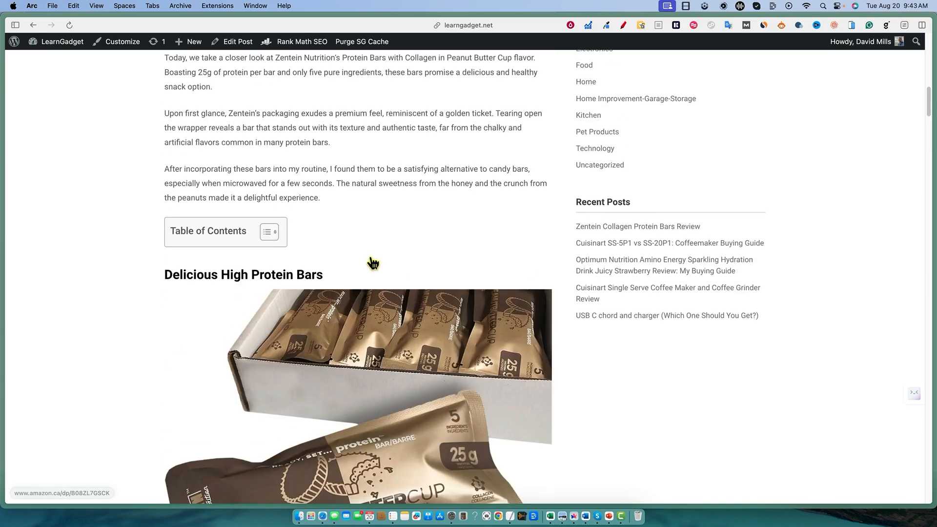
pyautogui.scroll(8, 366, 278)
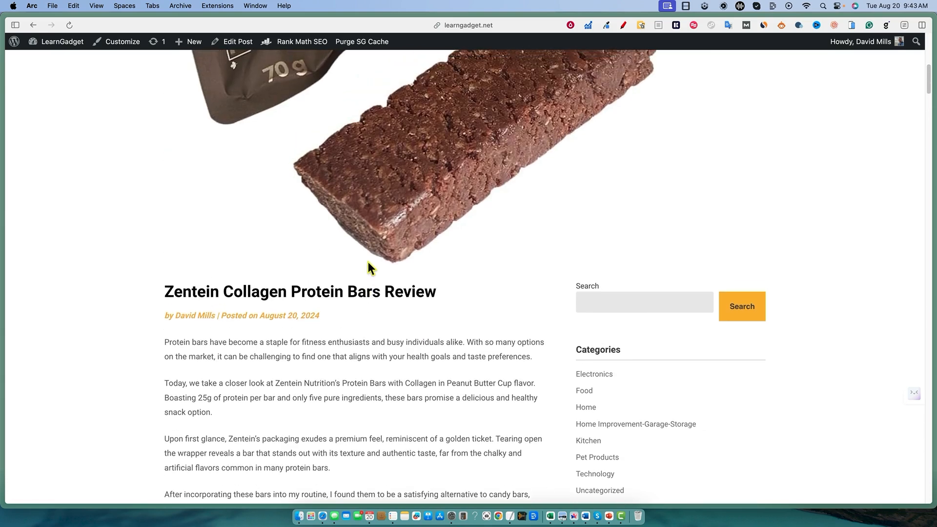
pyautogui.scroll(-15, 381, 283)
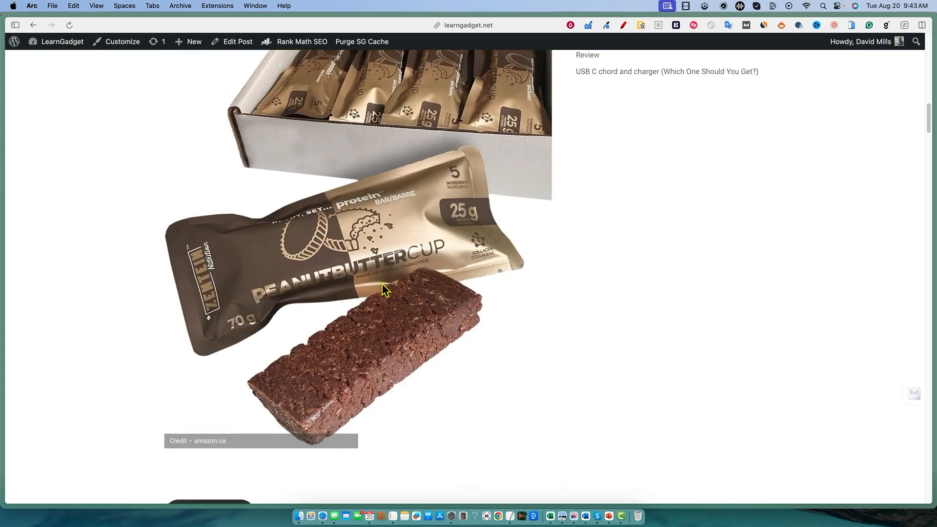
pyautogui.scroll(-1, 382, 284)
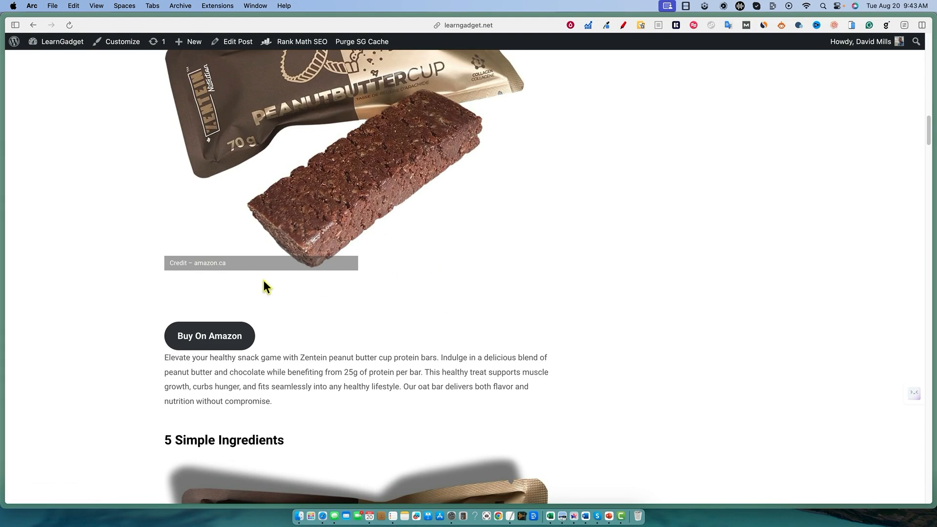
pyautogui.scroll(-4, 212, 265)
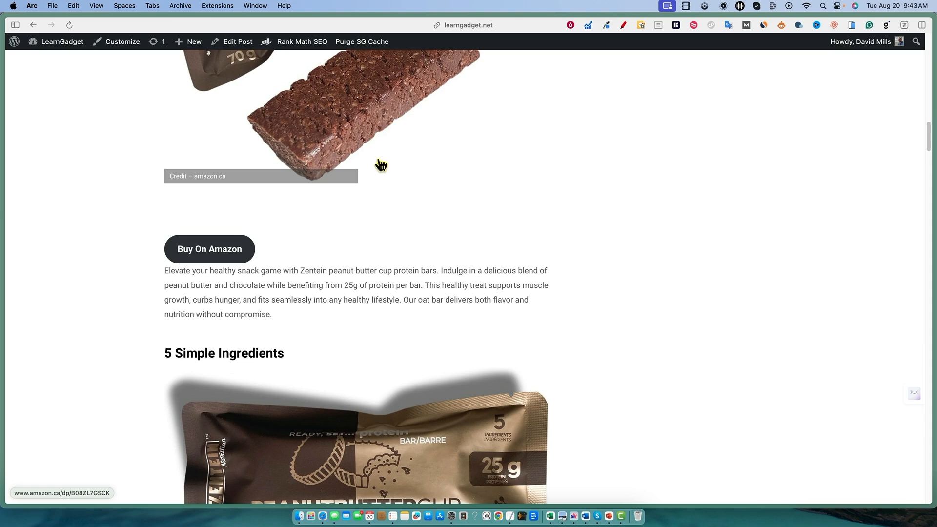
# Step: Try the Buy On Amazon link below the first product image, and view the 5 Simple Ingredients section
pyautogui.click(224, 255)
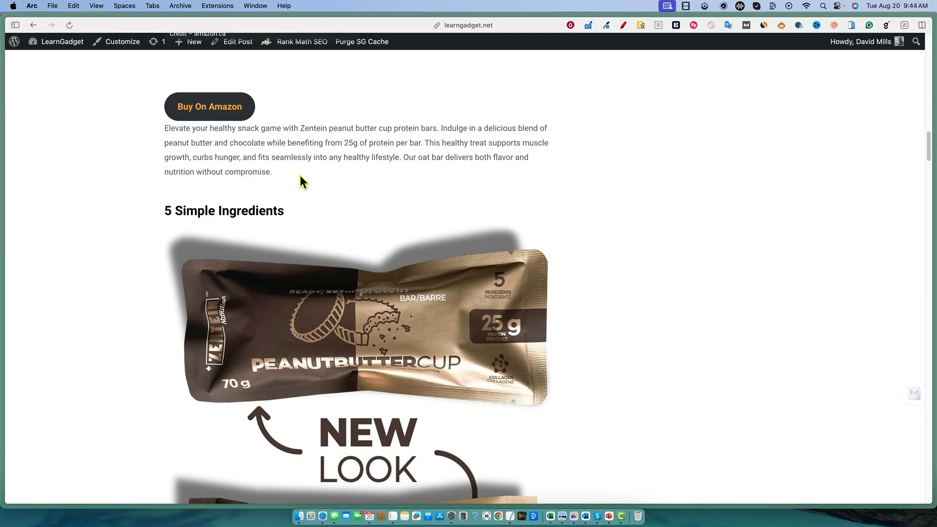
pyautogui.scroll(-3, 322, 250)
pyautogui.scroll(-7, 351, 249)
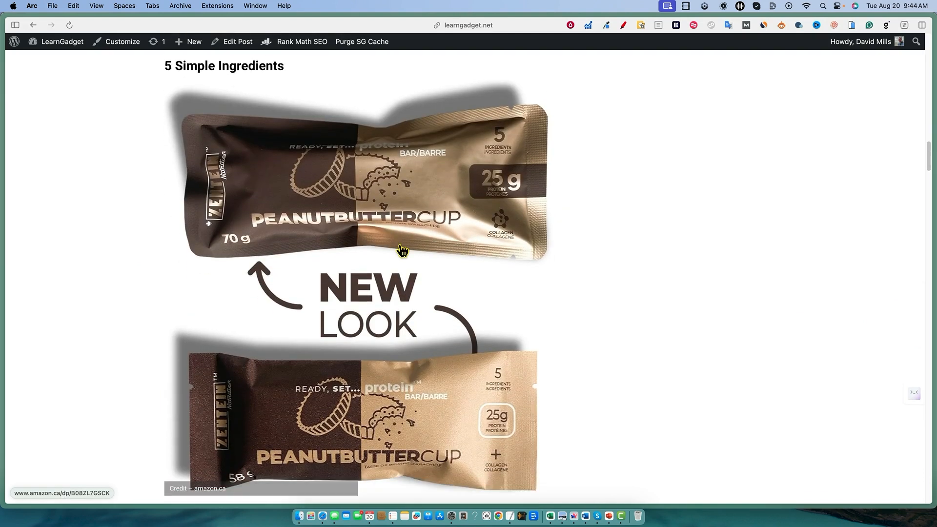
# Step: Examine the 5 Simple Ingredients and Unique Collagen Supplement sections, including their images, Buy On Amazon buttons and descriptions
pyautogui.scroll(-2, 432, 267)
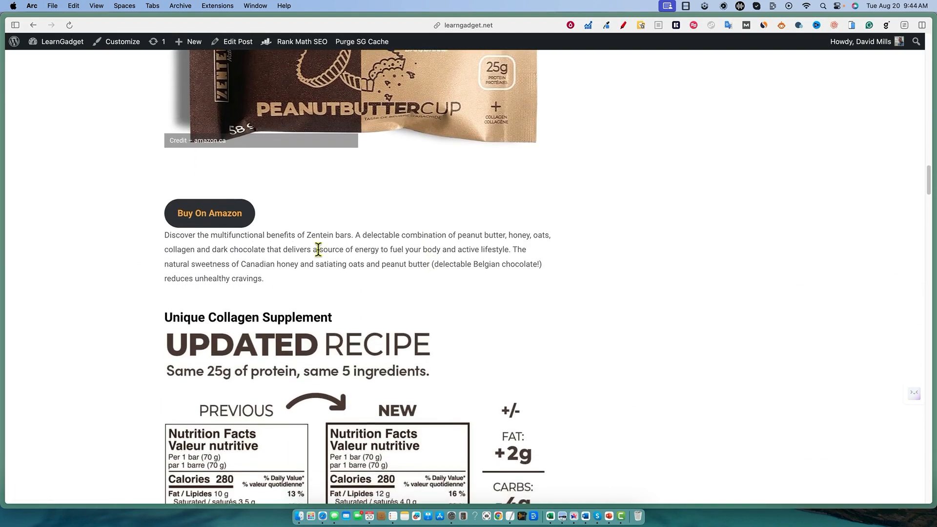
pyautogui.scroll(-2, 322, 278)
pyautogui.scroll(-7, 382, 279)
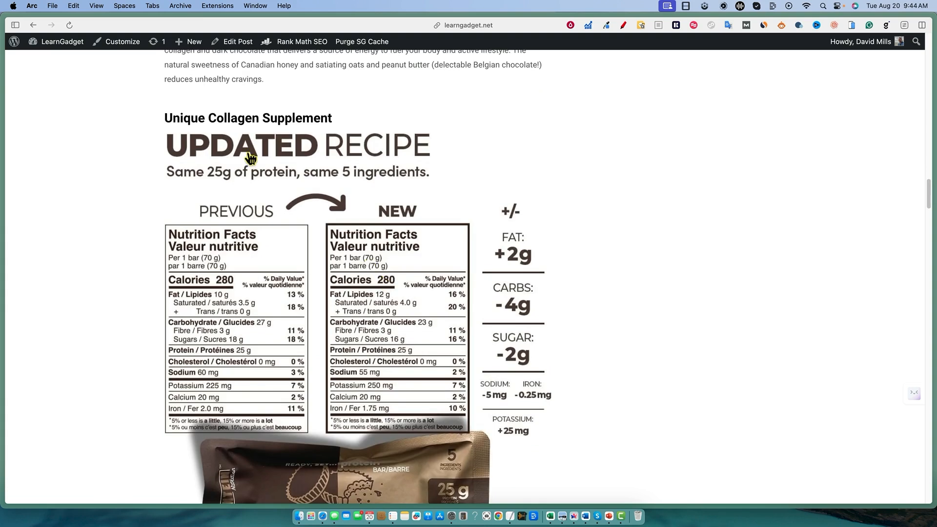
pyautogui.scroll(-4, 195, 120)
pyautogui.scroll(-12, 442, 319)
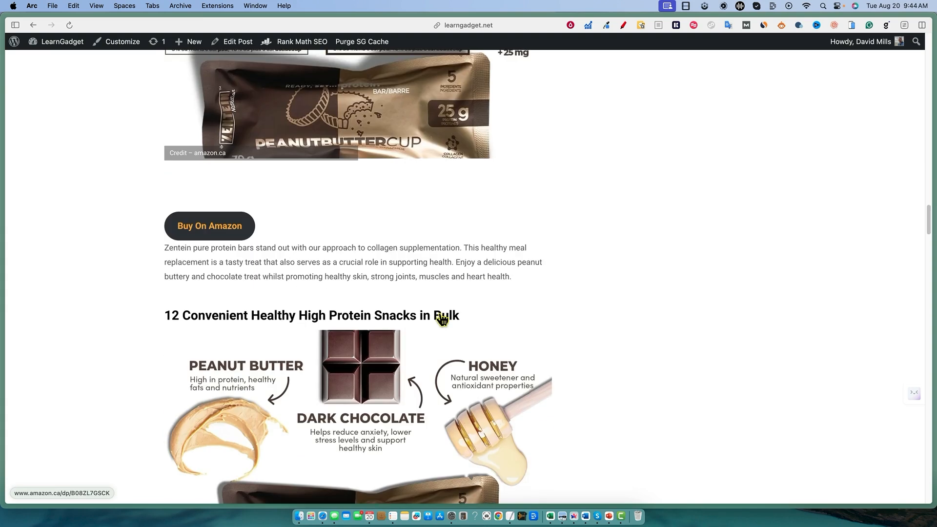
pyautogui.scroll(-4, 441, 318)
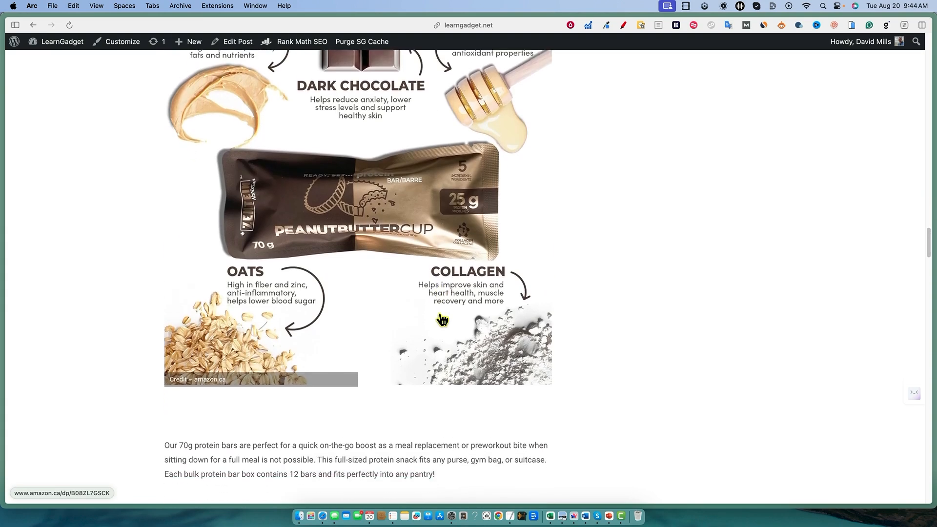
# Step: Examine the 12 Convenient Healthy High Protein Snacks in Bulk section, including its ingredient image, amazon.ca credit and description
pyautogui.scroll(5, 439, 316)
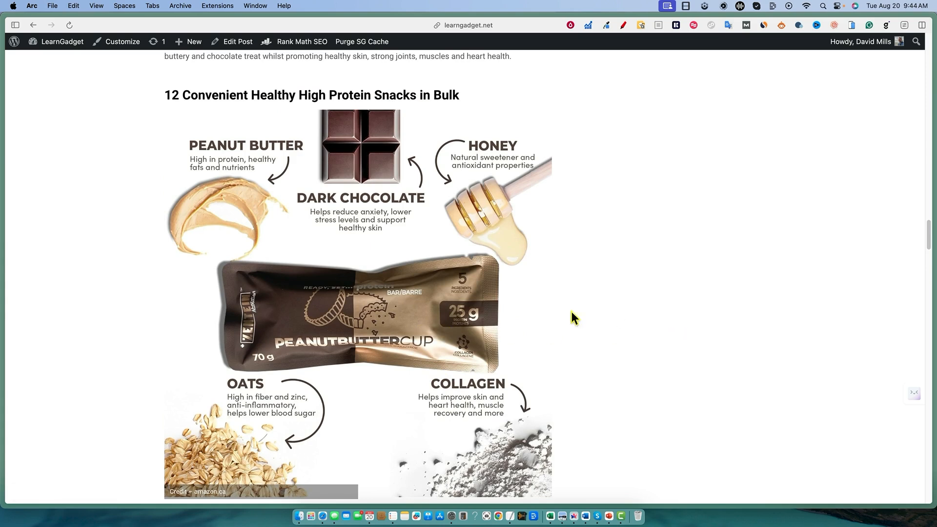
pyautogui.scroll(-1, 613, 337)
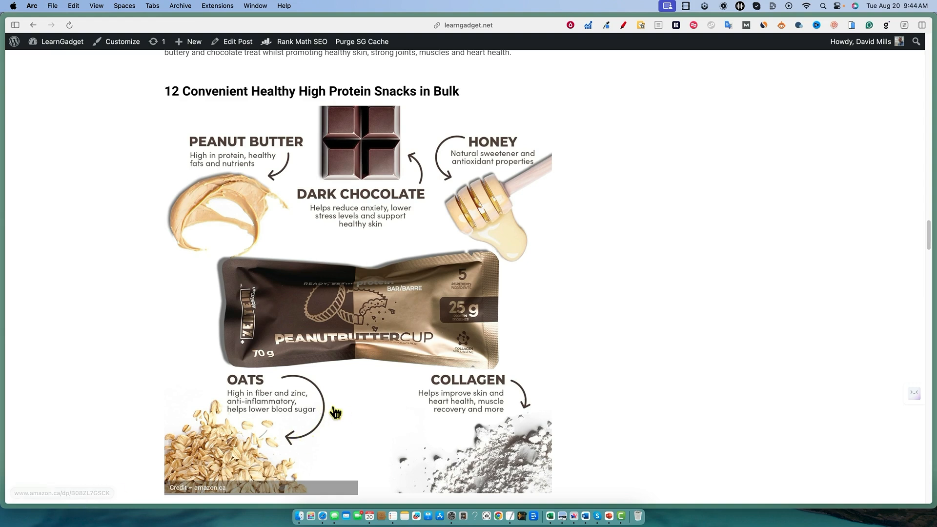
pyautogui.scroll(-4, 616, 352)
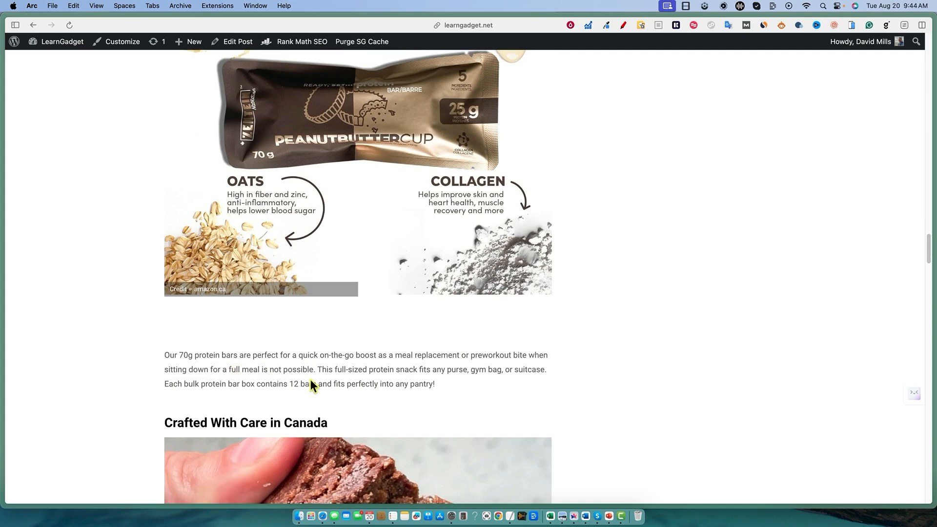
pyautogui.scroll(-2, 302, 381)
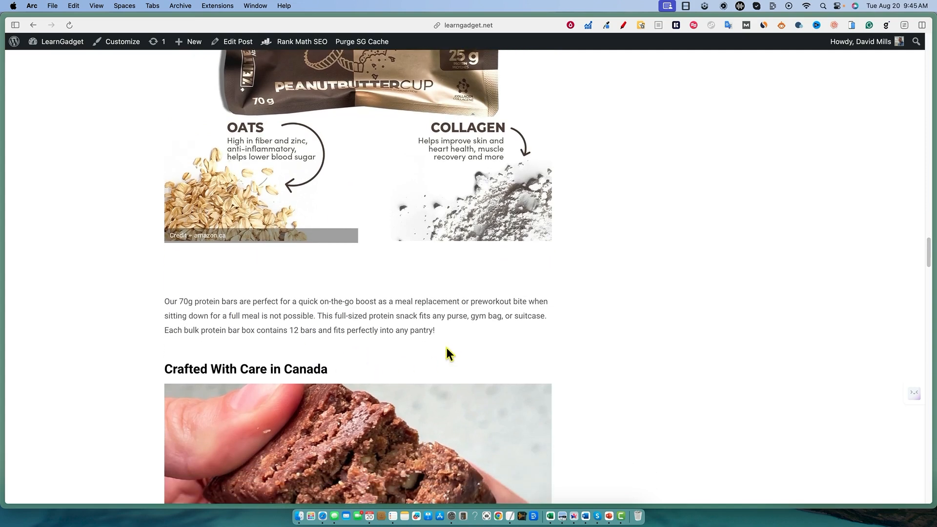
pyautogui.scroll(-8, 444, 343)
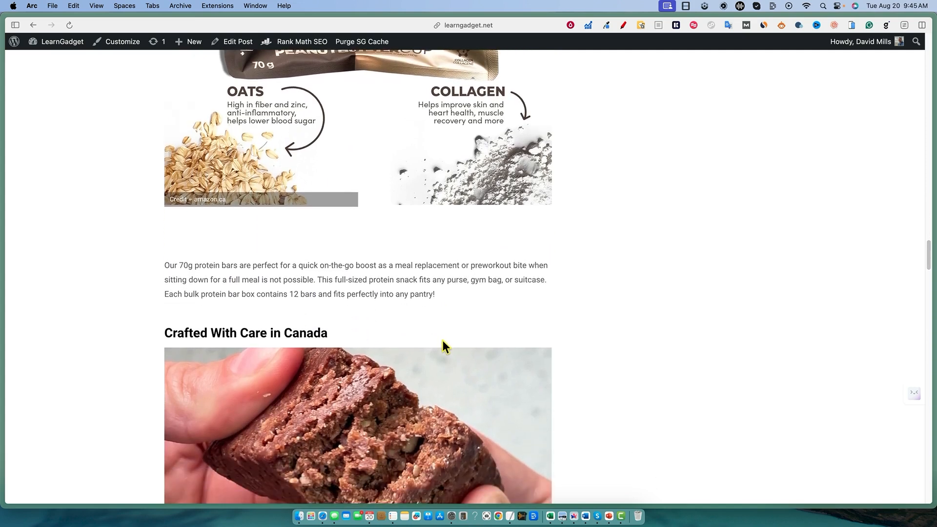
# Step: Skim the New Product Launches section and inspect the Health and Wellness Trends image with its amazon.ca credit caption
pyautogui.scroll(-15, 511, 350)
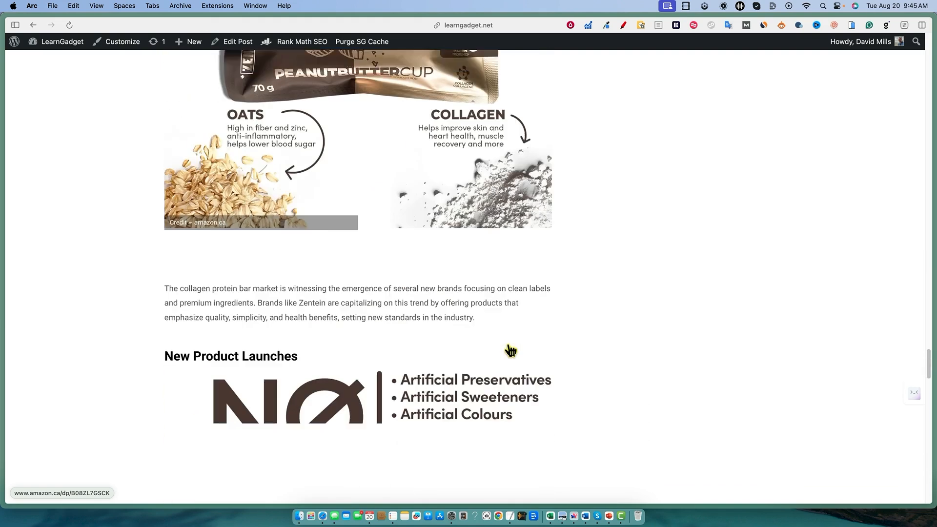
pyautogui.scroll(-10, 505, 350)
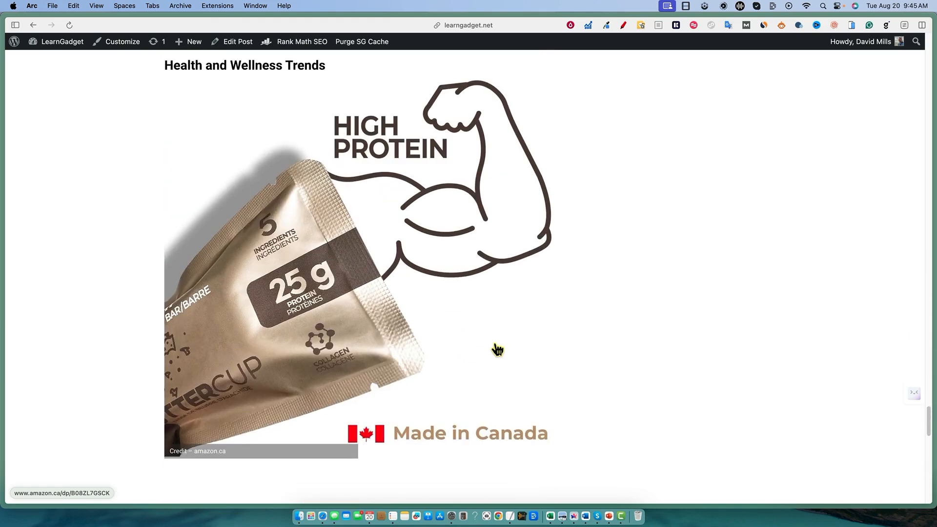
pyautogui.scroll(-8, 496, 349)
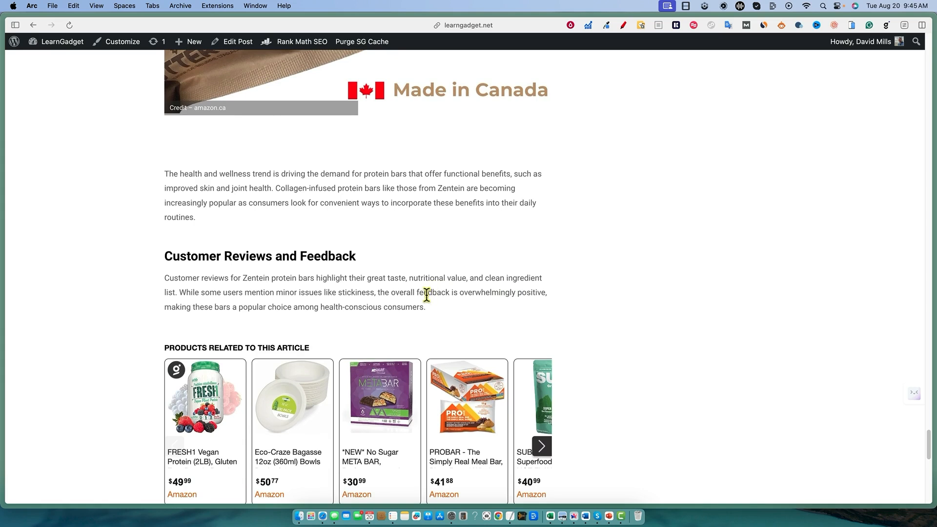
pyautogui.scroll(10, 426, 294)
pyautogui.scroll(-9, 427, 300)
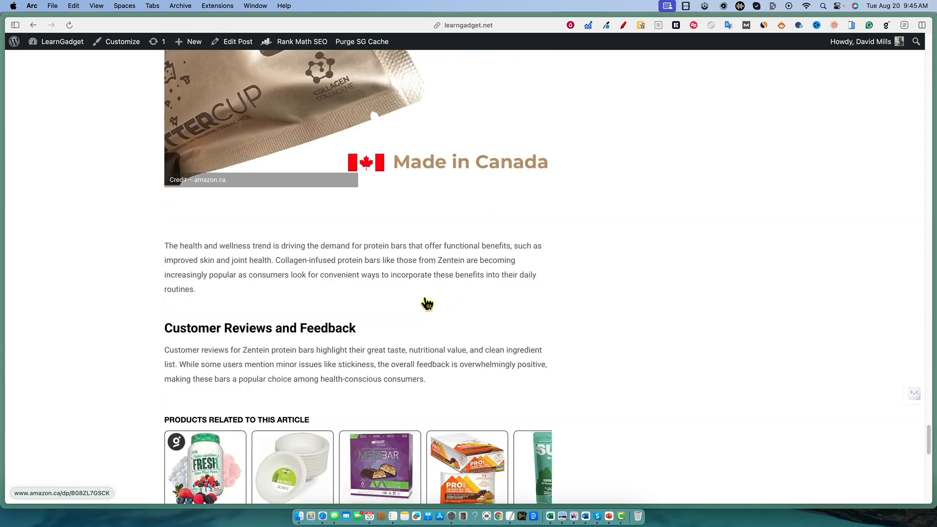
pyautogui.scroll(3, 440, 337)
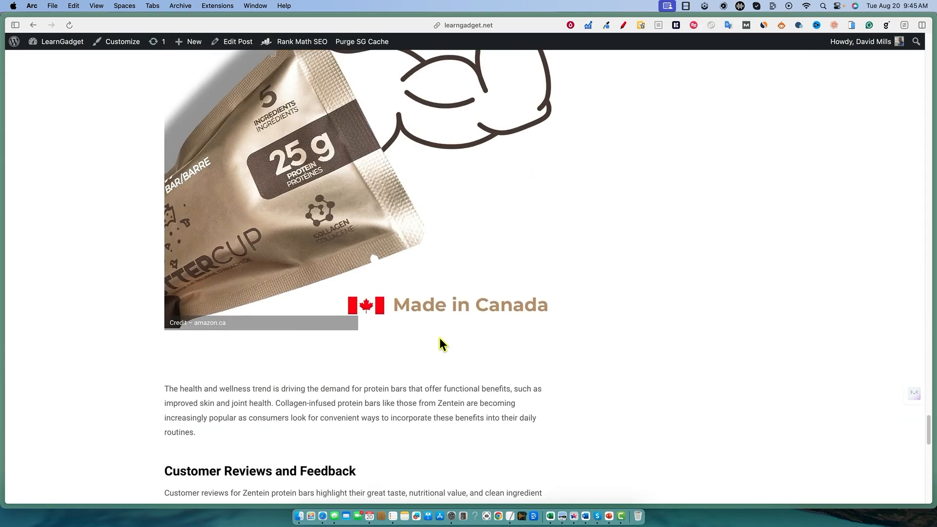
pyautogui.scroll(3, 440, 338)
pyautogui.scroll(-1, 434, 371)
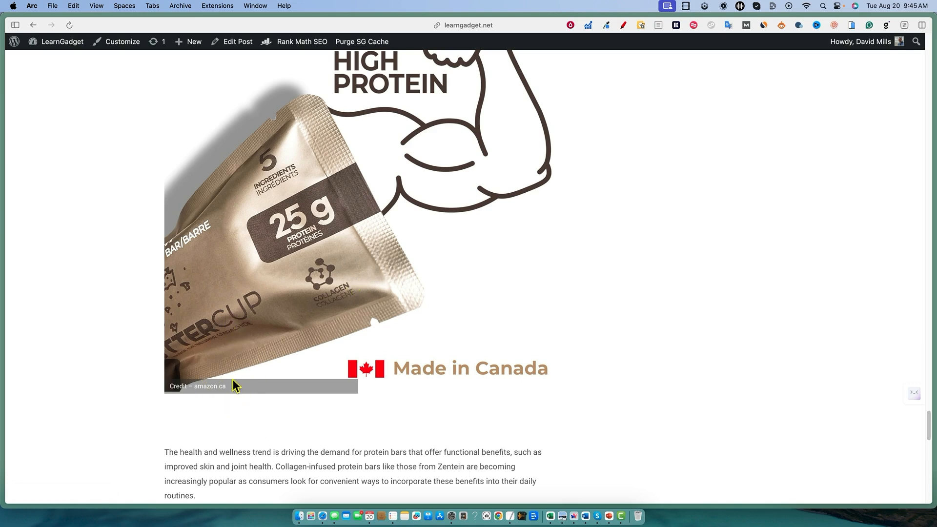
# Step: Advance the related products carousel to its next items, and read the review's Cons list and Conclusion paragraphs
pyautogui.scroll(-10, 292, 417)
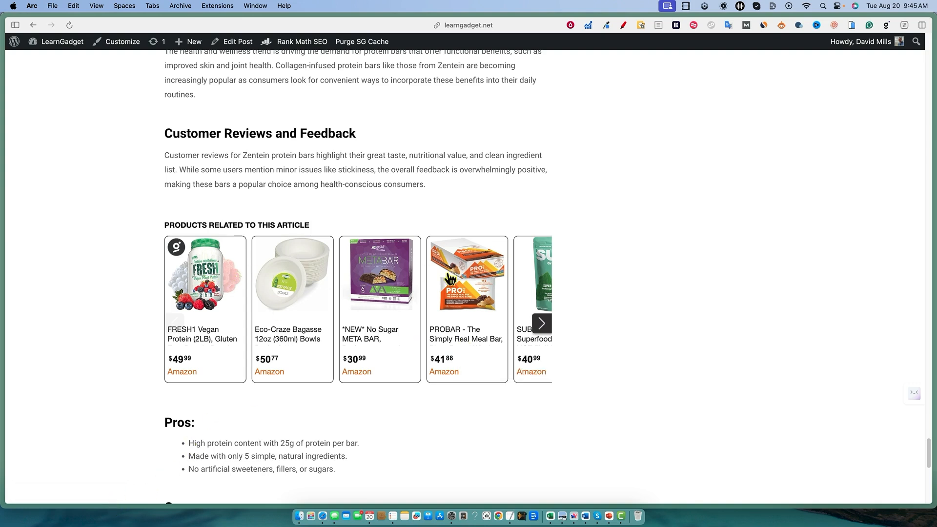
pyautogui.click(541, 324)
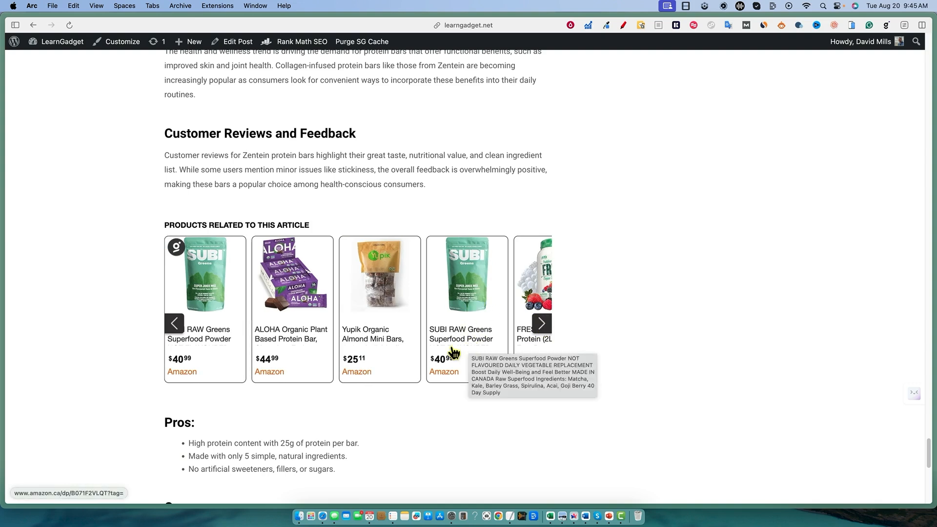
pyautogui.scroll(-9, 411, 414)
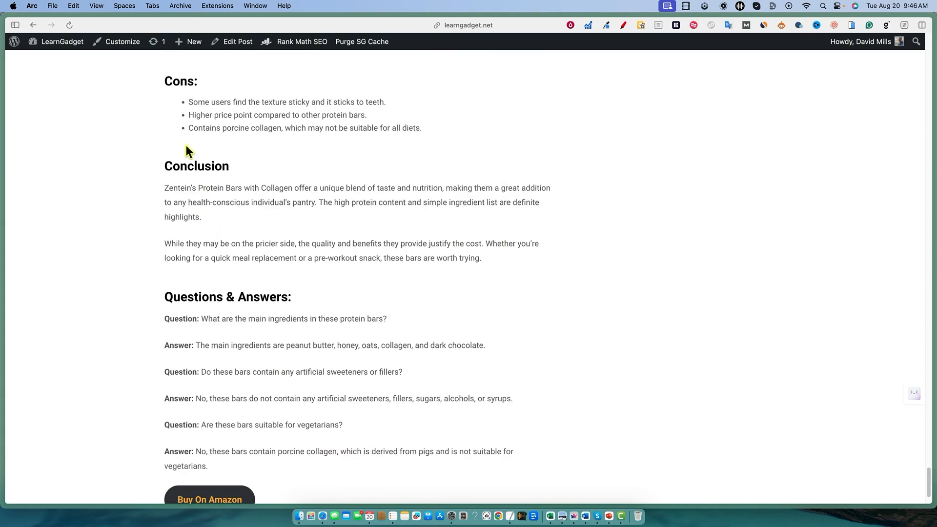
pyautogui.scroll(-1, 269, 289)
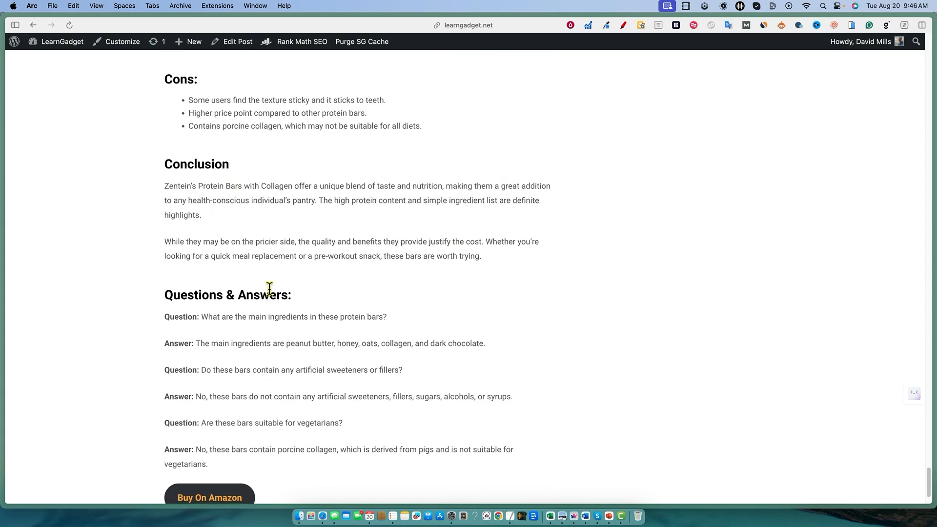
pyautogui.moveTo(164, 189); pyautogui.dragTo(508, 260)
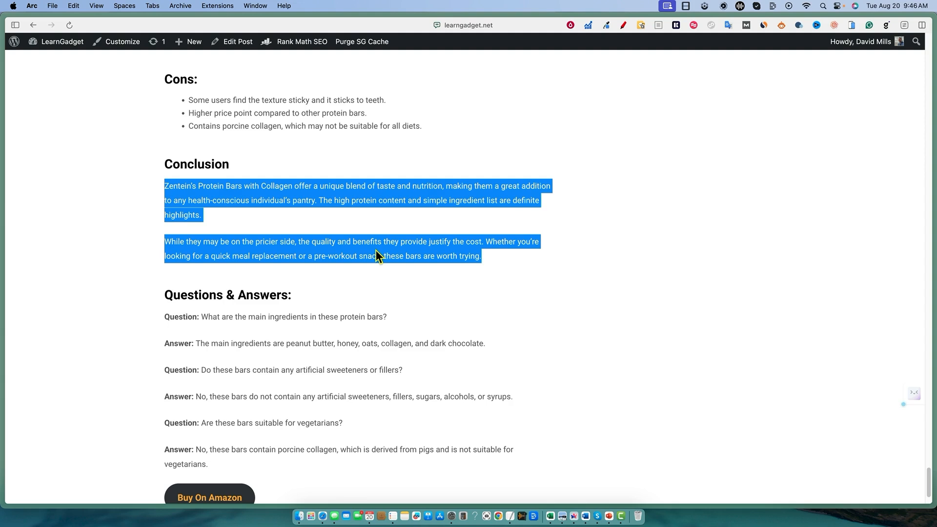
pyautogui.click(317, 150)
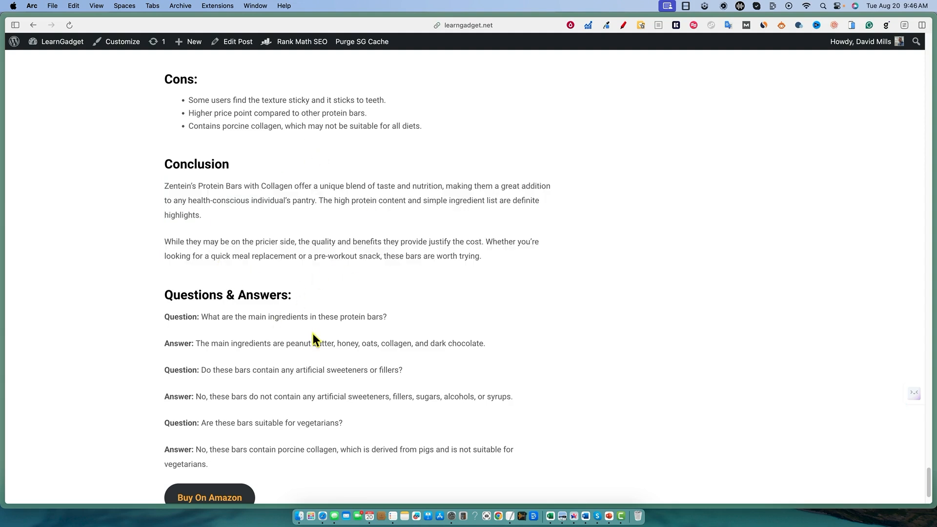
# Step: Read the Questions & Answers section about the bars' ingredients, artificial sweeteners and suitability for vegetarians
pyautogui.scroll(-1, 229, 285)
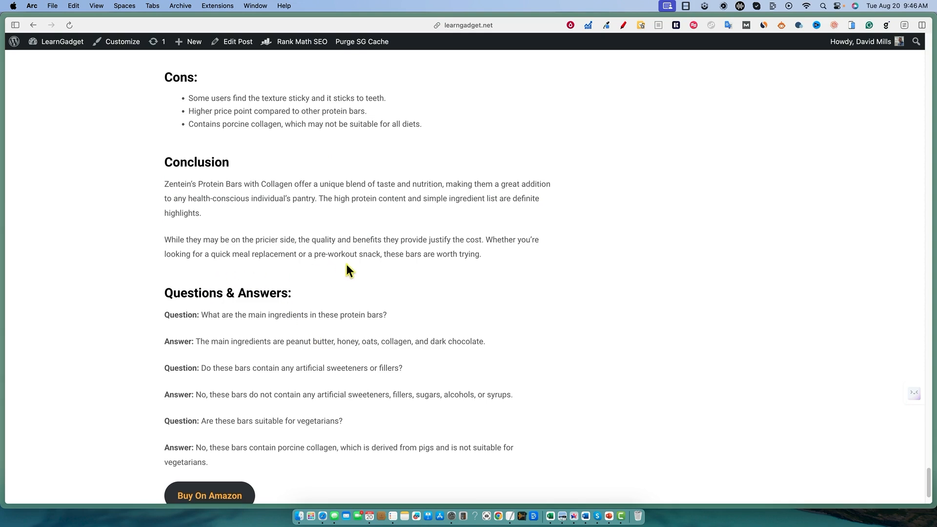
pyautogui.scroll(-3, 331, 263)
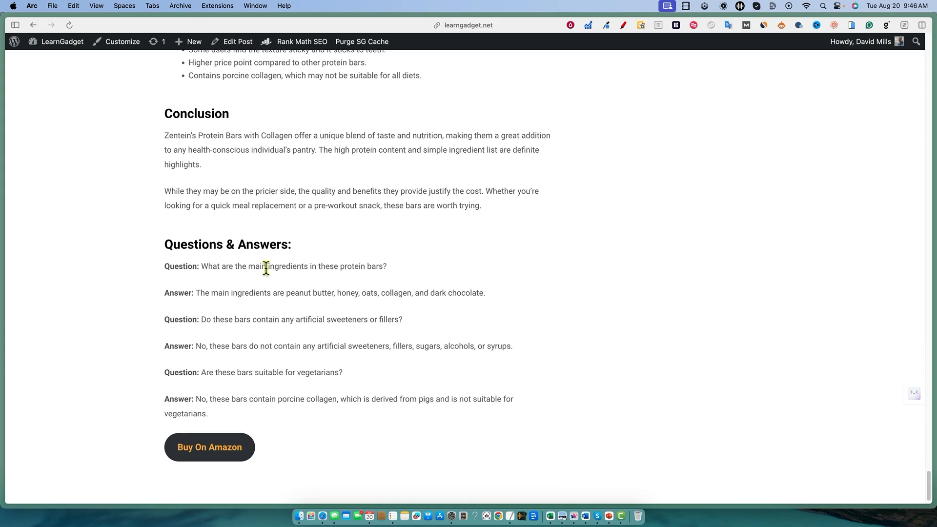
pyautogui.moveTo(207, 267); pyautogui.dragTo(393, 267)
pyautogui.moveTo(224, 293); pyautogui.dragTo(485, 293)
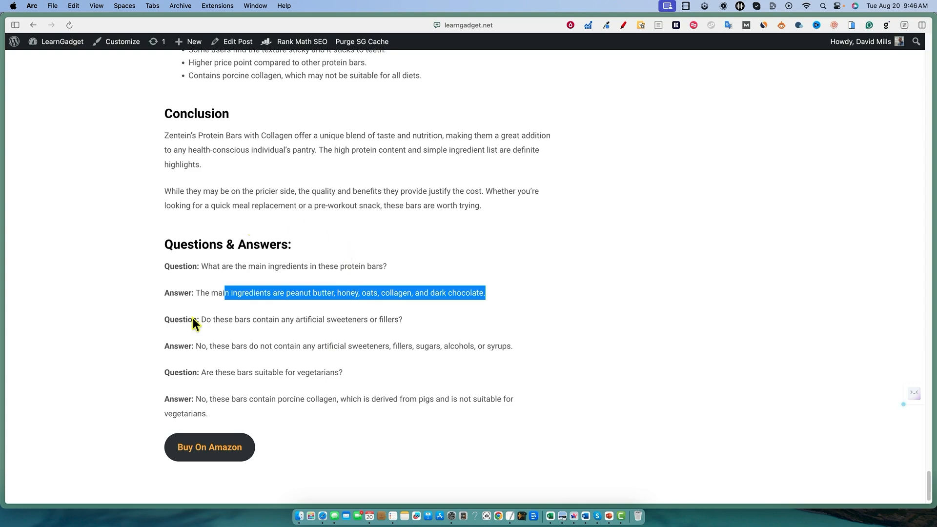
pyautogui.click(358, 372)
pyautogui.moveTo(169, 266); pyautogui.dragTo(483, 399)
pyautogui.click(520, 350)
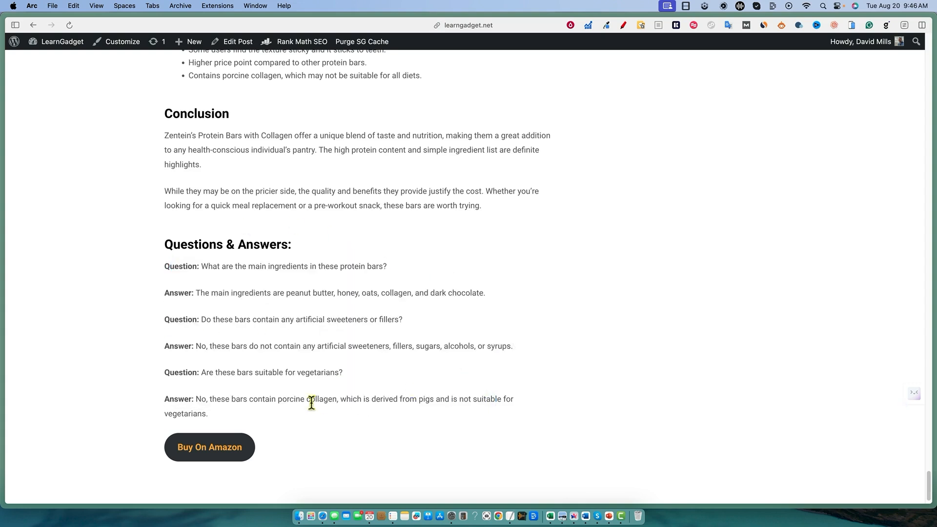
# Step: Look back through the review's sections from the end of the post up to its title and introduction
pyautogui.scroll(-1, 261, 372)
pyautogui.scroll(10, 366, 400)
pyautogui.click(400, 341)
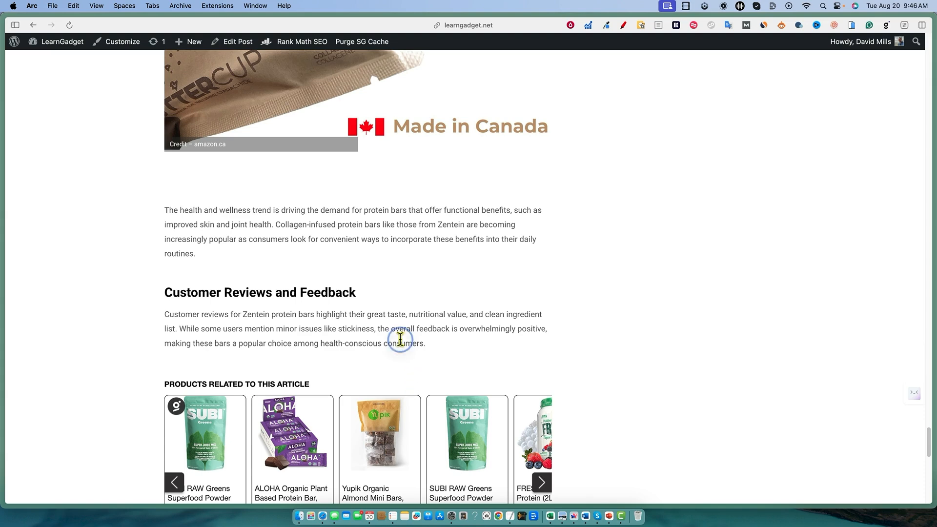
pyautogui.click(443, 351)
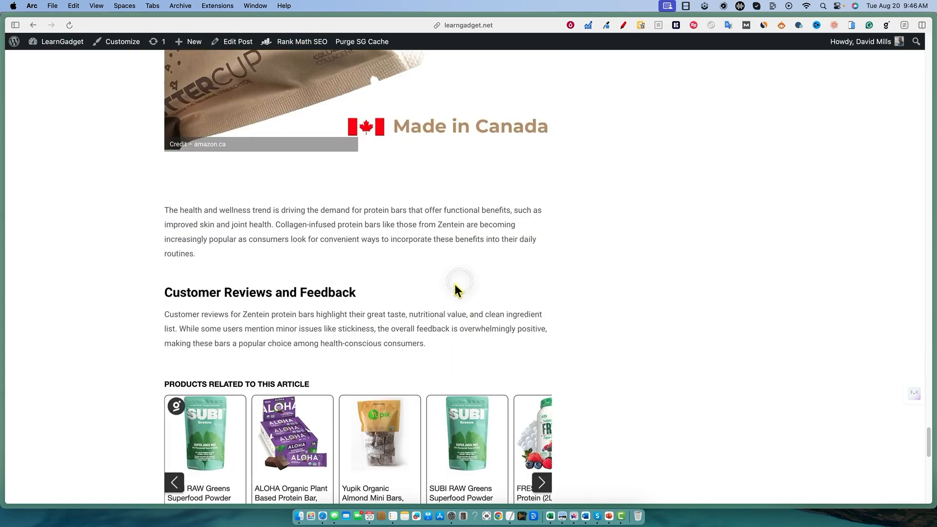
pyautogui.scroll(15, 400, 344)
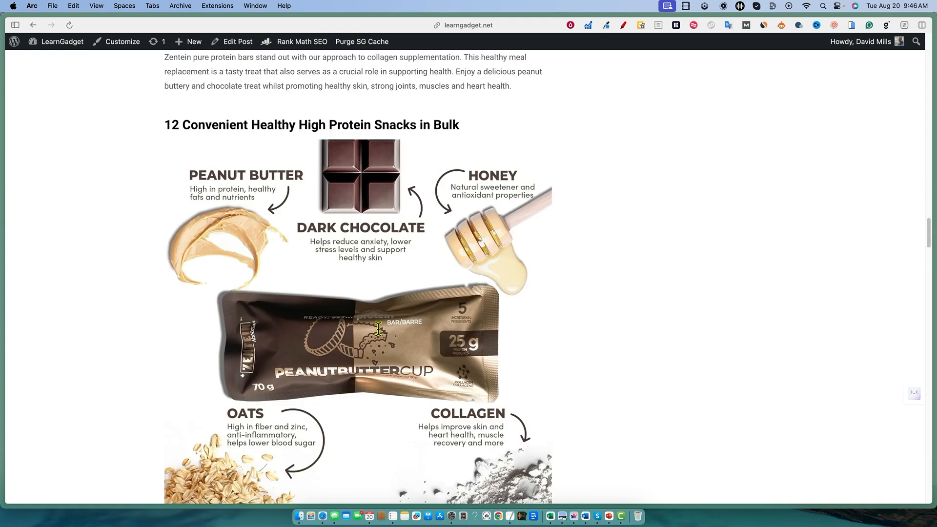
pyautogui.scroll(15, 383, 336)
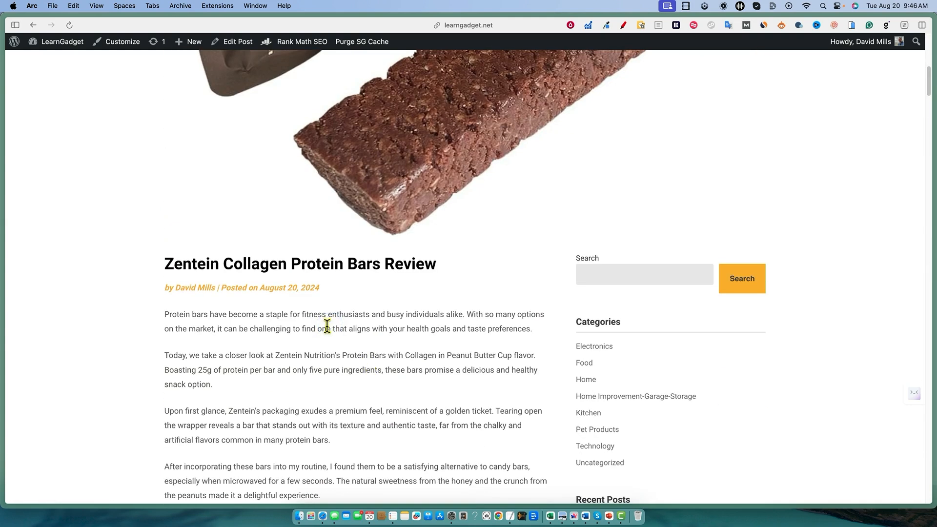
# Step: Copy the entire content of the review page and paste it into the WordCounter editor to check its length
pyautogui.press('super+a')
pyautogui.press('super+c')
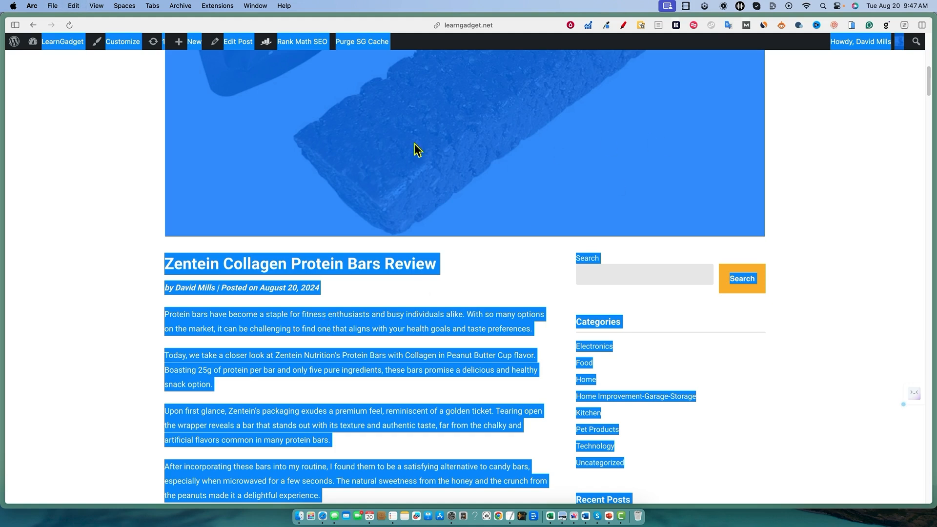
pyautogui.click(59, 259)
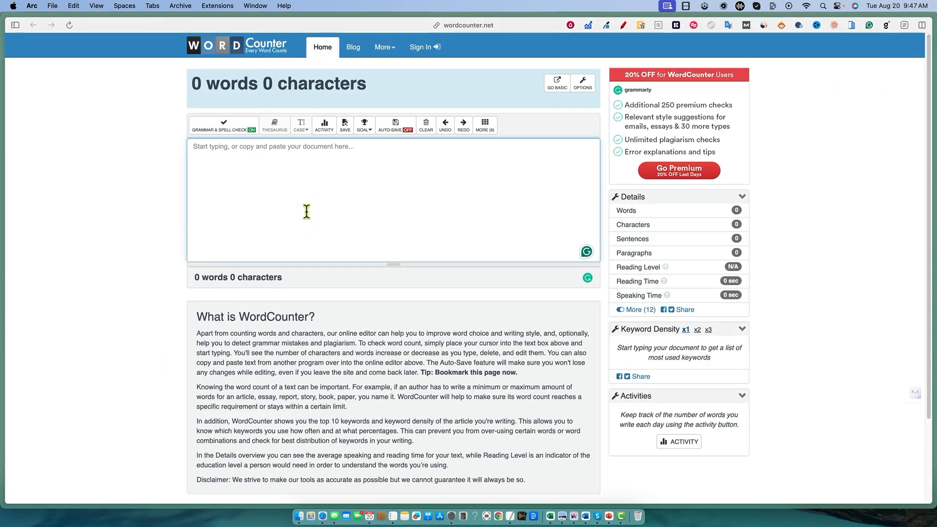
pyautogui.press('super+v')
# Step: Return from WordCounter to the WordPress site, and open Gizzmo AI's Products Roundup page at the Your Products list
pyautogui.hotkey('ctrl', 'Tab')
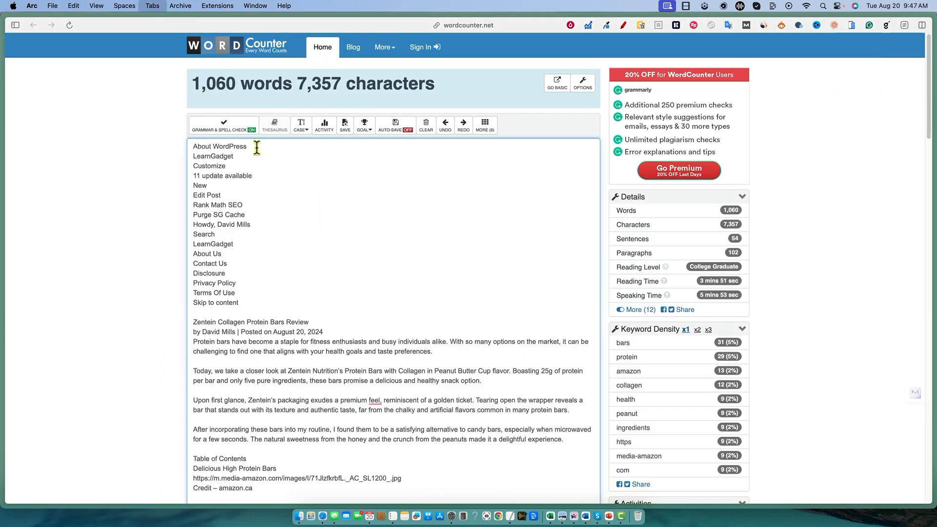
pyautogui.click(786, 358)
pyautogui.click(33, 25)
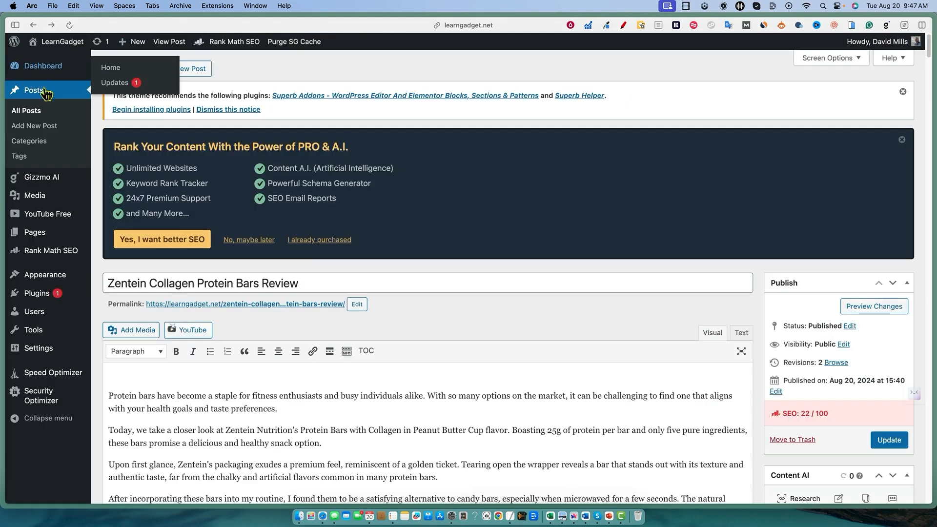
pyautogui.moveTo(39, 180)
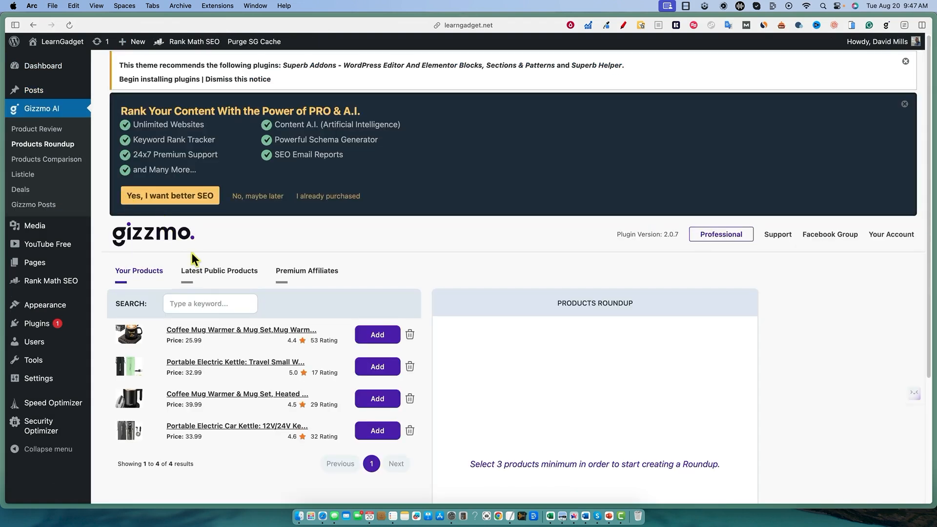
pyautogui.scroll(-1, 155, 290)
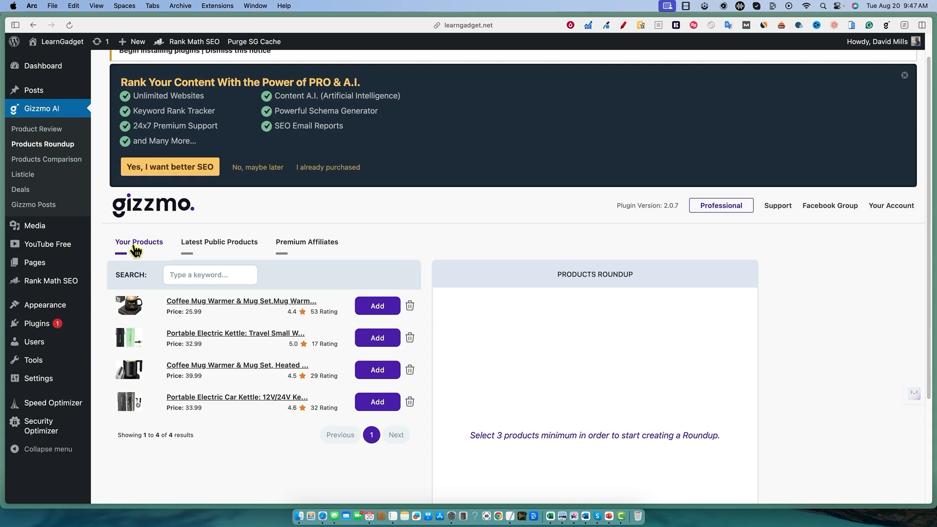
# Step: Search Gizzmo's Latest Public Products for "monitor" to find products for the roundup
pyautogui.click(213, 248)
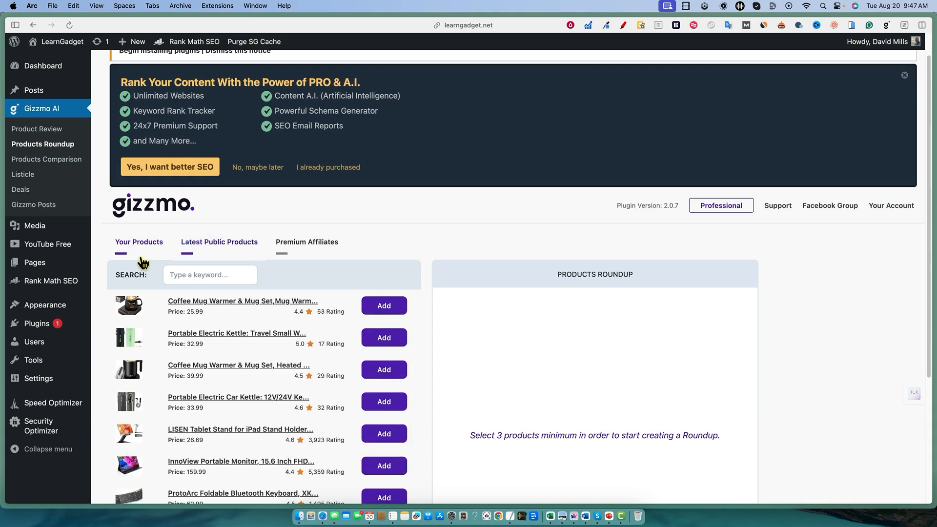
pyautogui.click(136, 243)
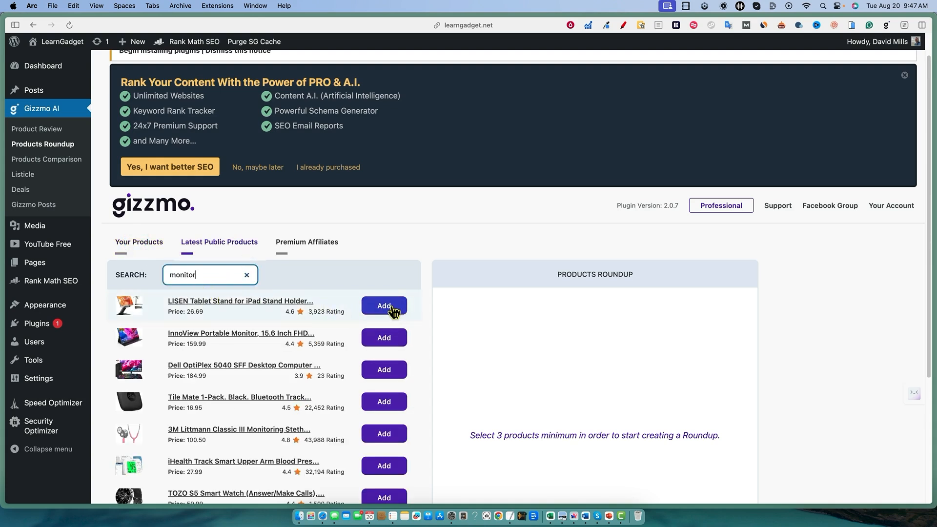
pyautogui.scroll(-4, 385, 308)
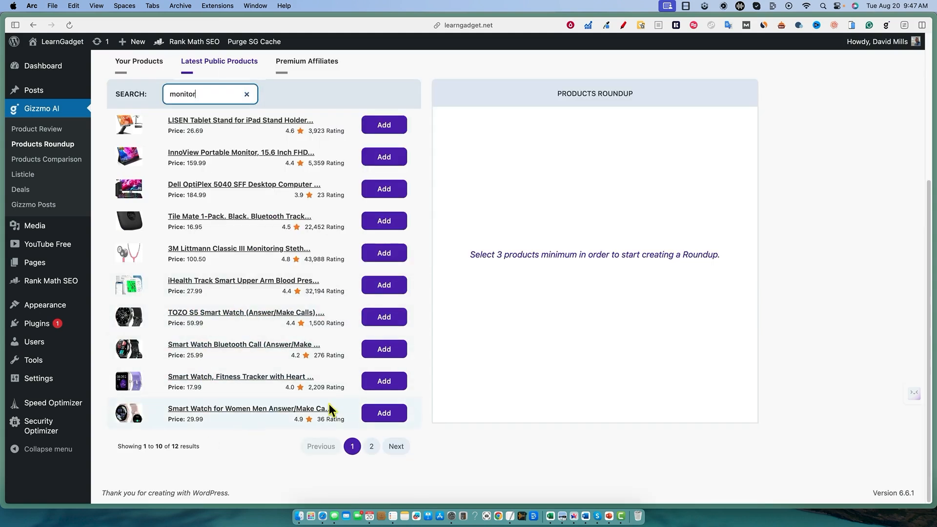
# Step: Add the four smart watches to the roundup: TOZO S5, Smart Watch Bluetooth Call, Fitness Tracker with Heart, and Smart Watch for Women Men
pyautogui.click(379, 323)
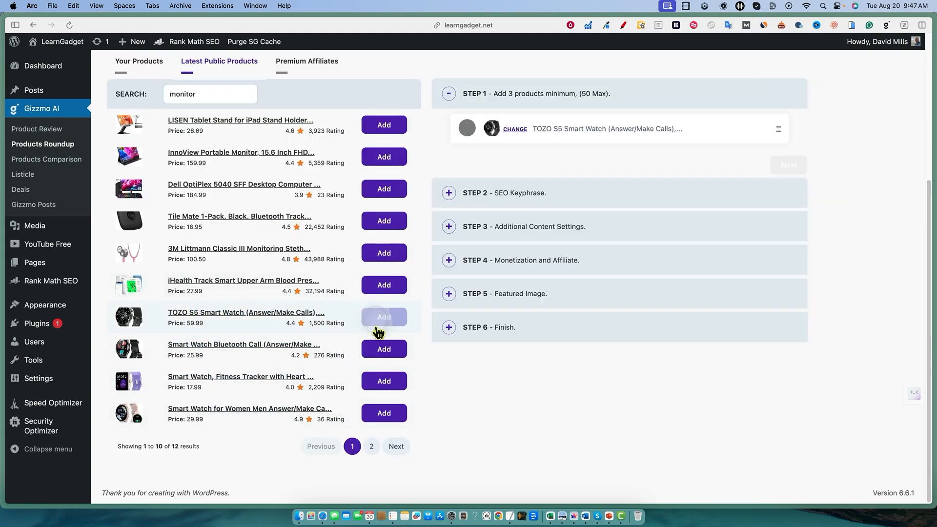
pyautogui.click(383, 352)
pyautogui.click(384, 385)
pyautogui.click(384, 413)
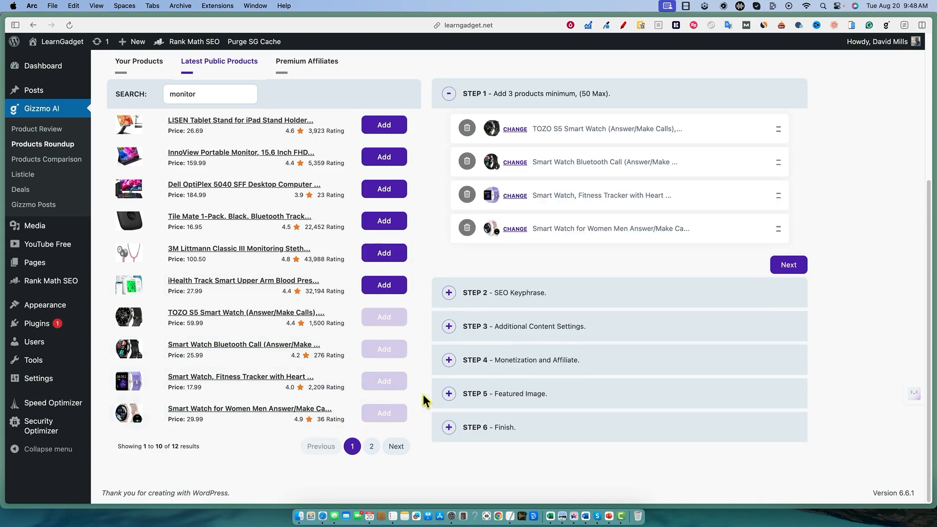
pyautogui.scroll(3, 575, 293)
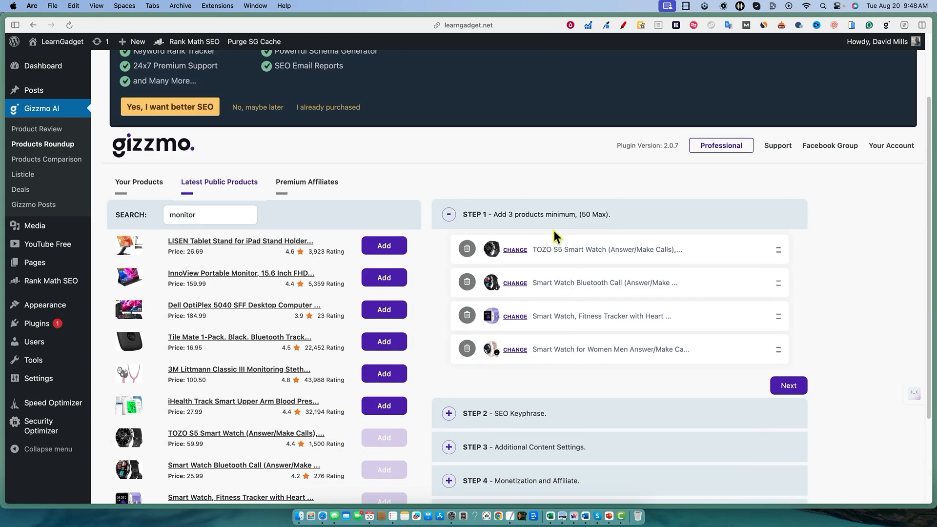
pyautogui.scroll(-1, 848, 378)
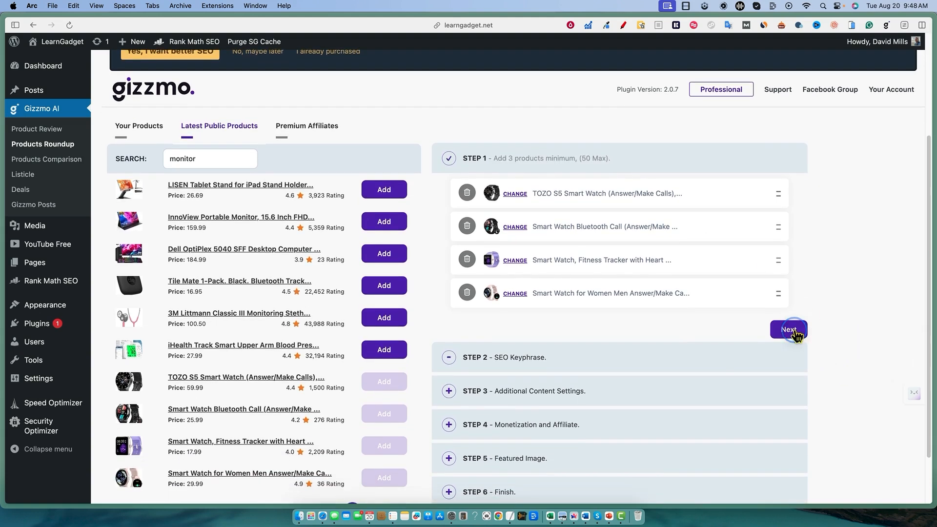
# Step: Accept the selected products, set the SEO keyphrase to "Best Smart Watch" and continue to the additional content settings
pyautogui.click(796, 329)
pyautogui.click(519, 243)
pyautogui.write('Best Smart Watch')
pyautogui.click(835, 232)
pyautogui.click(781, 284)
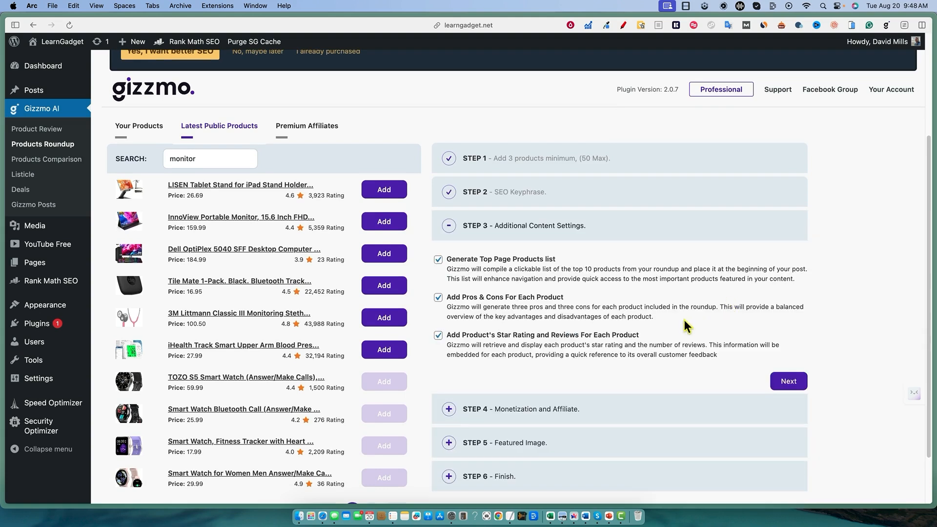
# Step: Accept the default content settings and the monetization settings with the learngadget-20 tag and Buy On Amazon CTA buttons
pyautogui.click(782, 383)
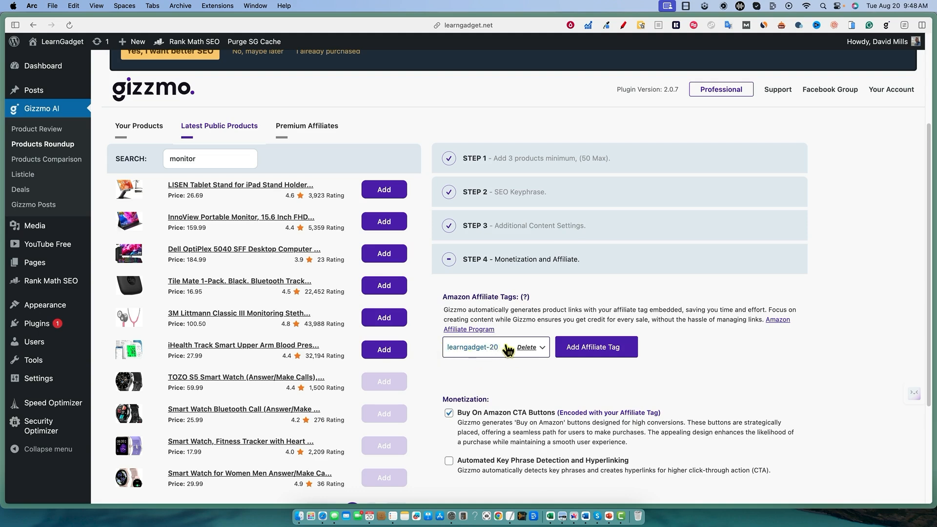
pyautogui.scroll(-1, 493, 349)
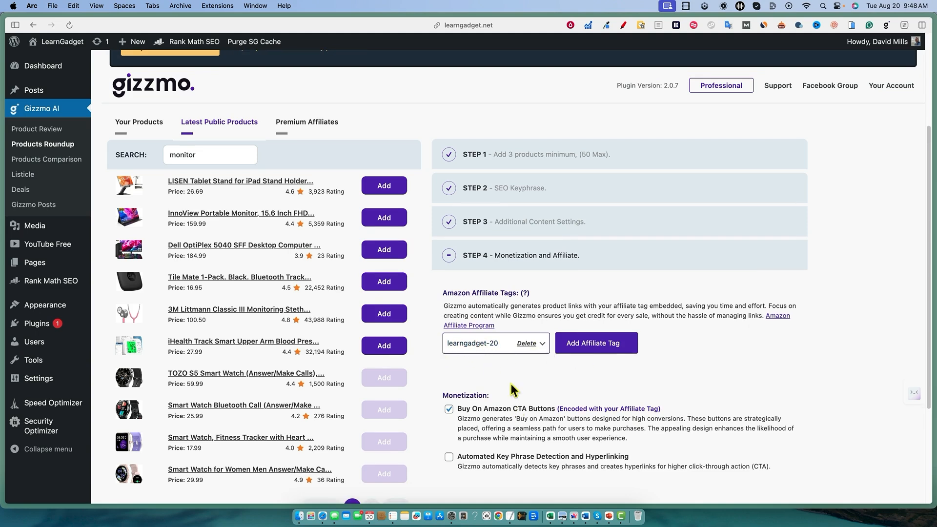
pyautogui.scroll(-5, 521, 381)
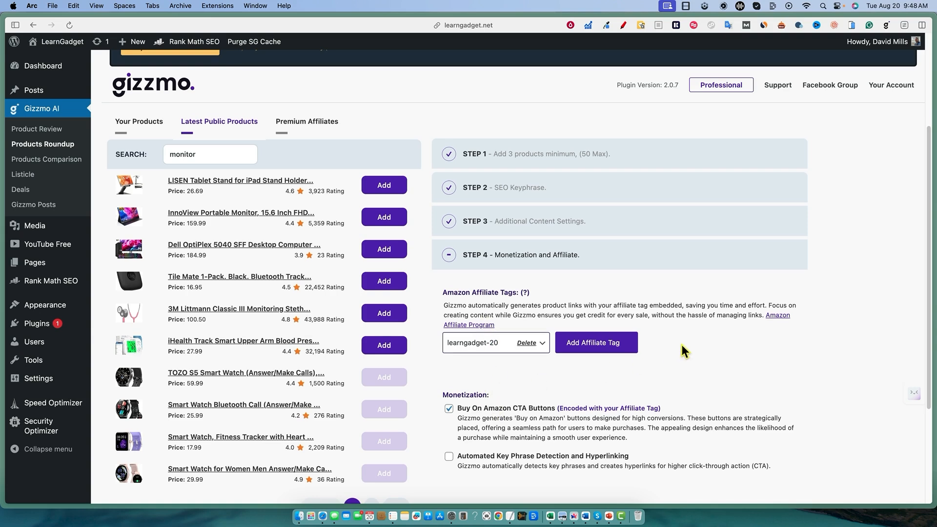
pyautogui.click(789, 434)
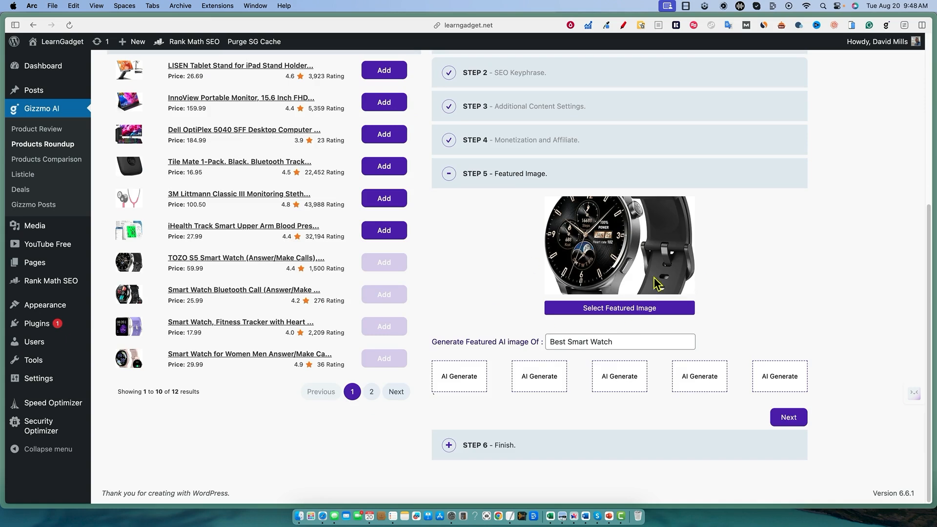
# Step: Generate an AI featured image of "Best Smart Watch" and save the roundup as a draft in English
pyautogui.click(591, 346)
pyautogui.write('s')
pyautogui.click(477, 379)
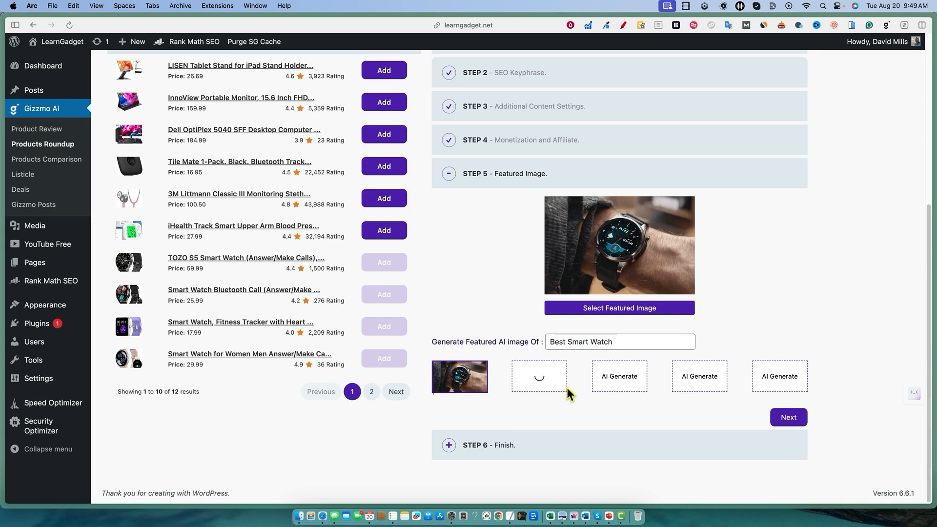
pyautogui.click(789, 418)
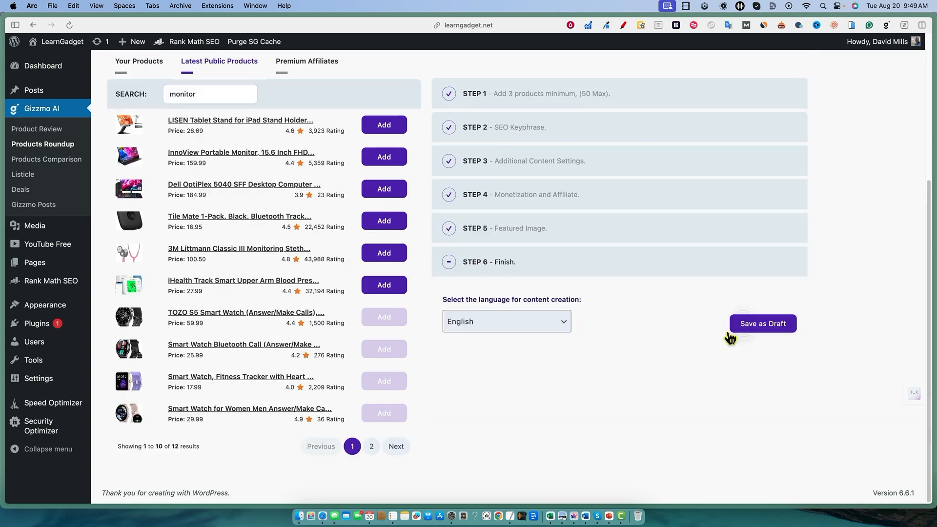
pyautogui.click(757, 324)
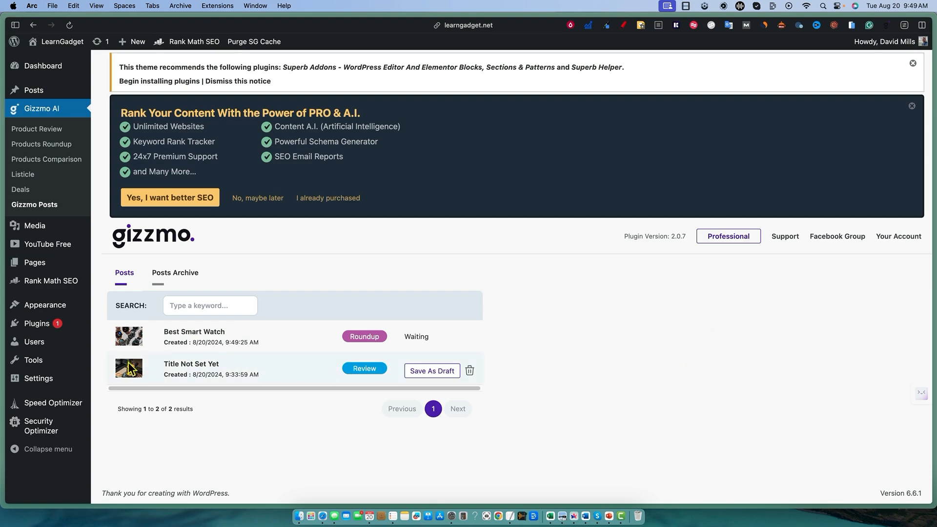
# Step: Save the finished product review as a draft and preview the "Efficient Coffee Mug Warmer & Mug Set" post
pyautogui.click(428, 375)
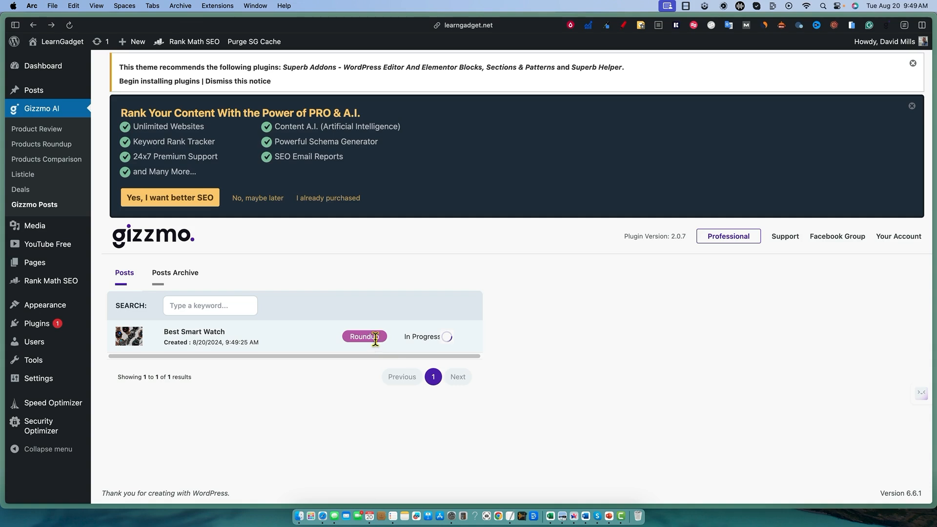
pyautogui.click(198, 278)
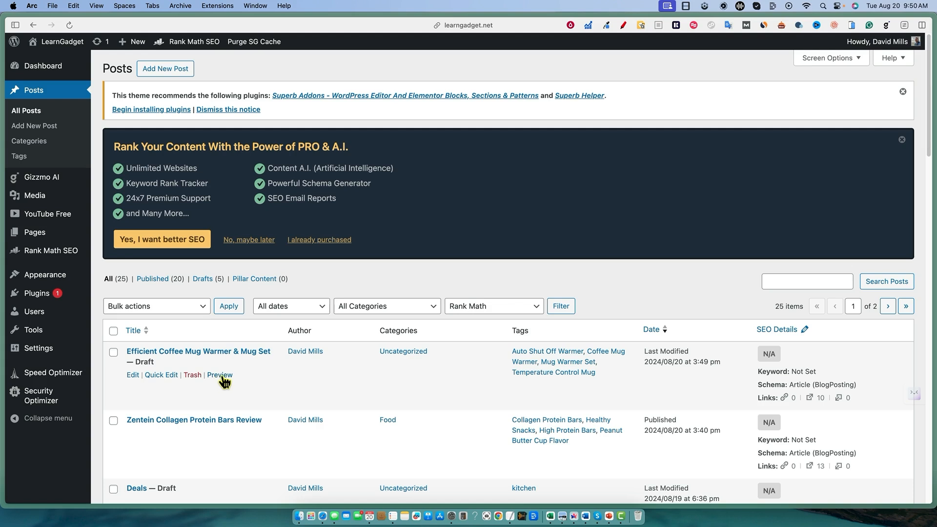
pyautogui.click(219, 378)
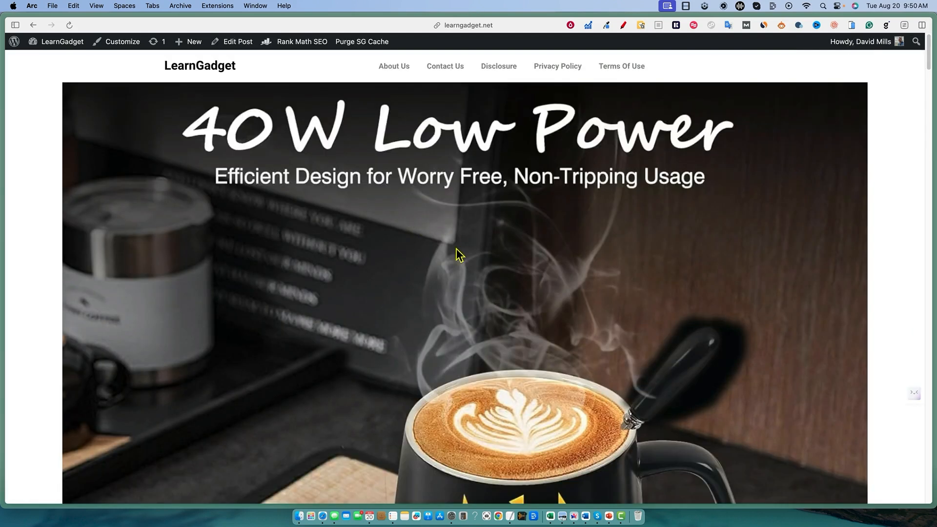
# Step: Look through the coffee mug warmer review from its featured image to the Questions & Answers and back to the introduction
pyautogui.scroll(-5, 418, 269)
pyautogui.scroll(-12, 418, 265)
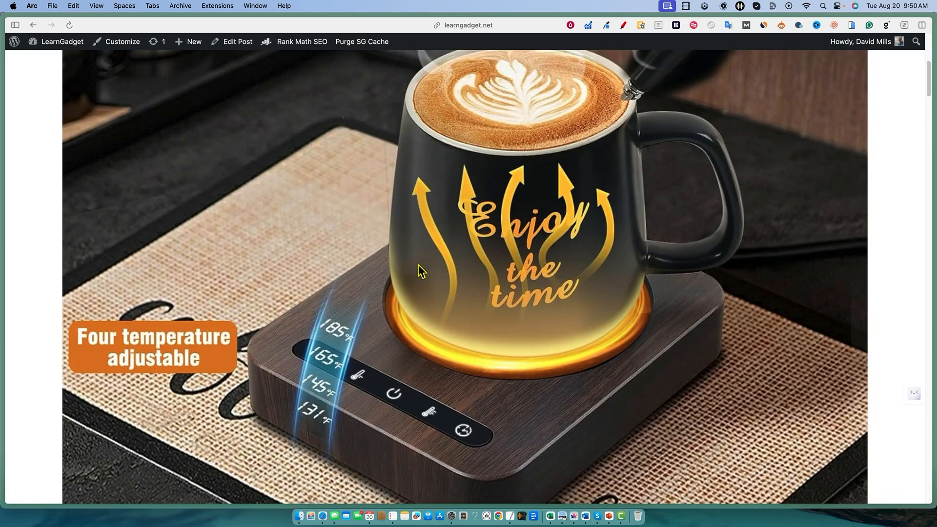
pyautogui.scroll(-10, 418, 265)
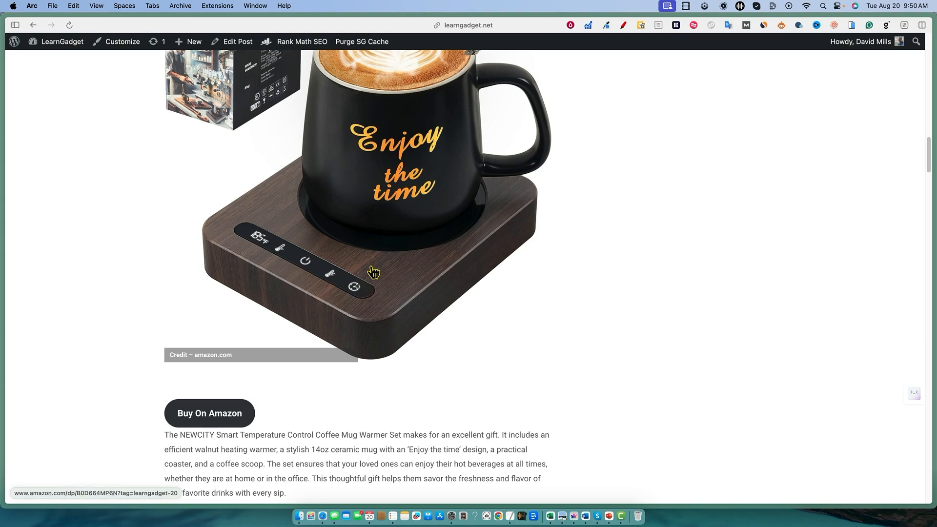
pyautogui.scroll(-6, 465, 398)
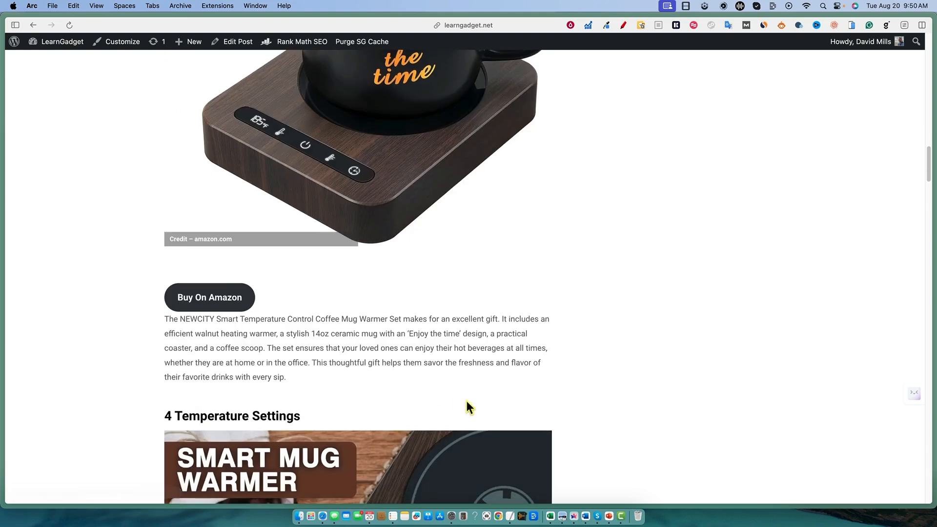
pyautogui.scroll(-20, 551, 399)
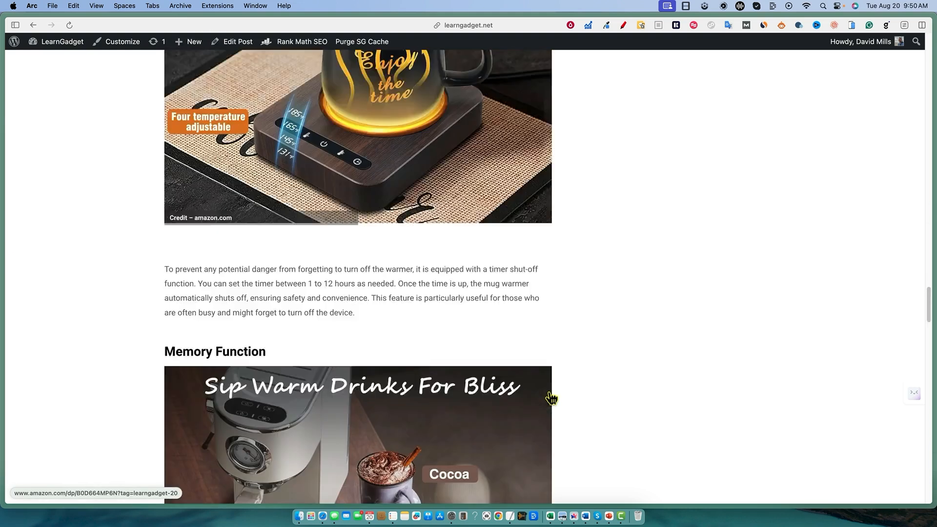
pyautogui.scroll(-20, 550, 398)
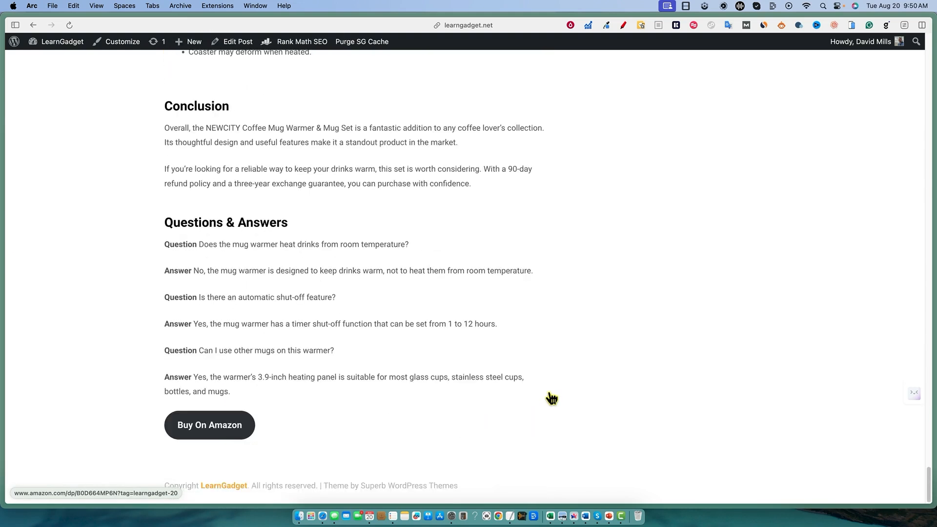
pyautogui.scroll(15, 550, 397)
pyautogui.scroll(20, 549, 398)
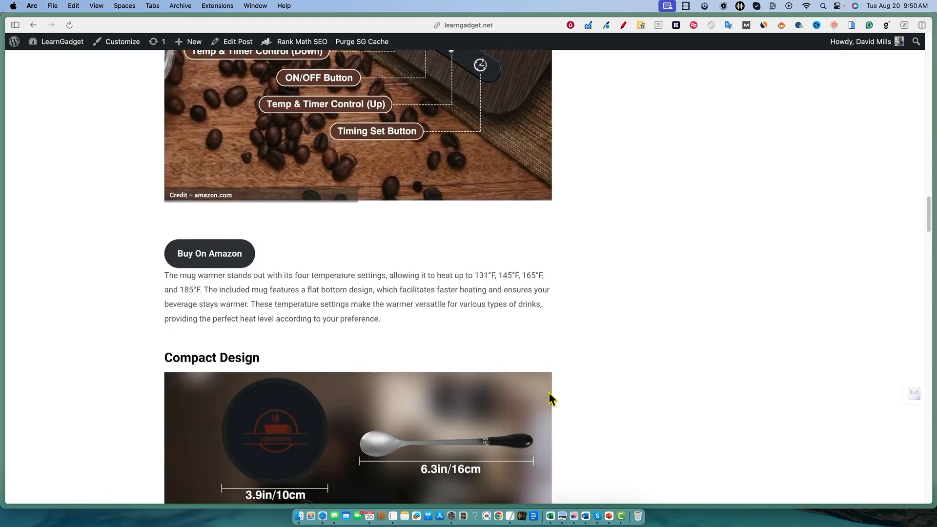
pyautogui.scroll(-10, 548, 392)
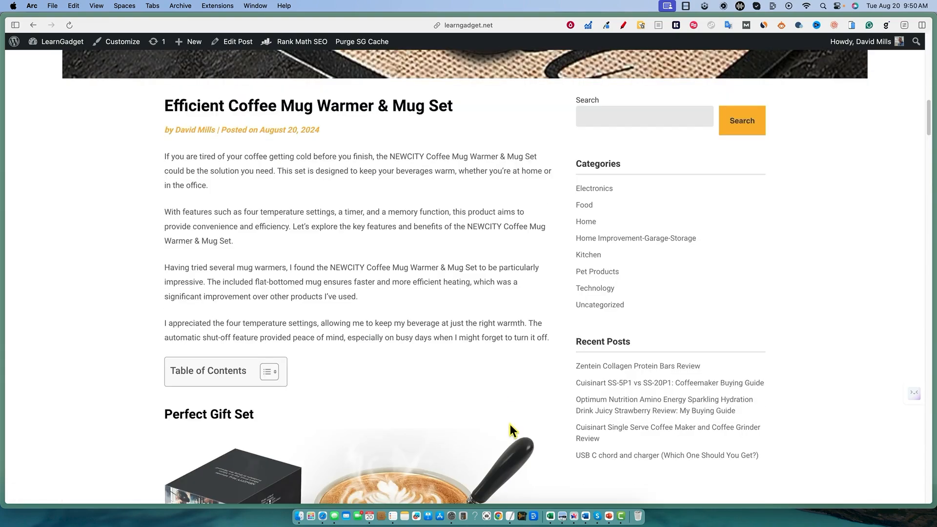
pyautogui.scroll(10, 510, 423)
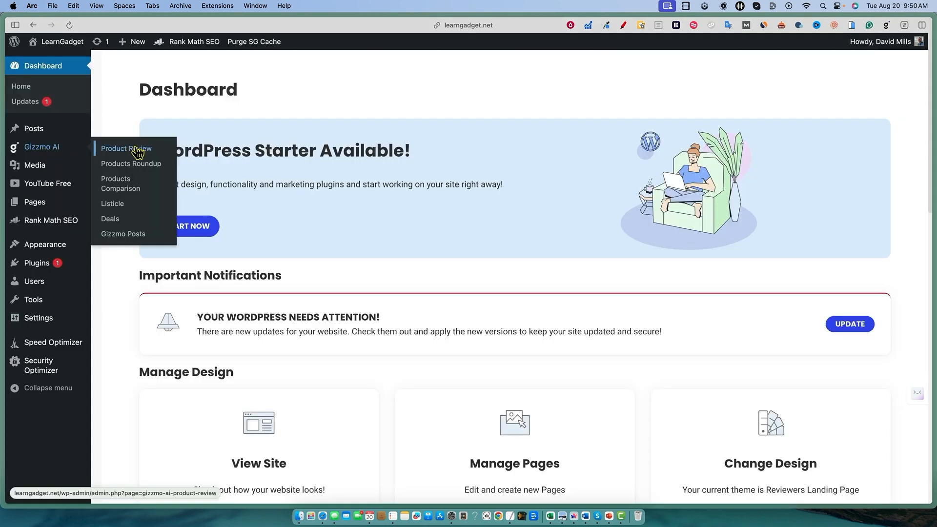
# Step: Start a products comparison and add the two Coffee Mug Warmer & Mug Set products priced 25.99 and 39.99
pyautogui.click(121, 190)
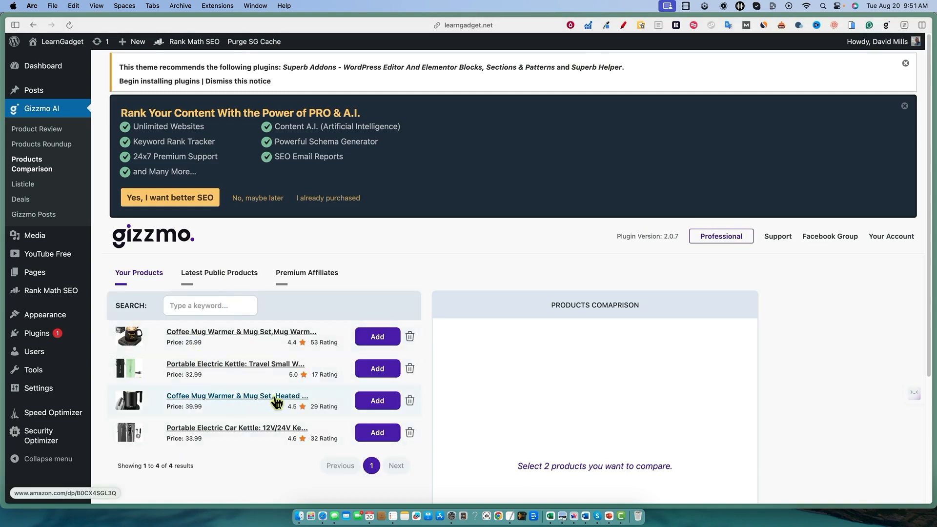
pyautogui.click(387, 341)
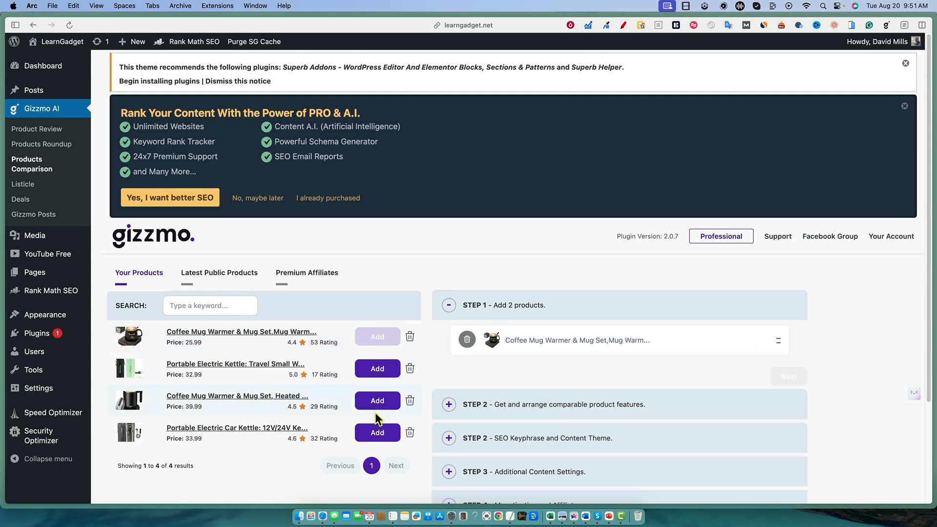
pyautogui.click(378, 404)
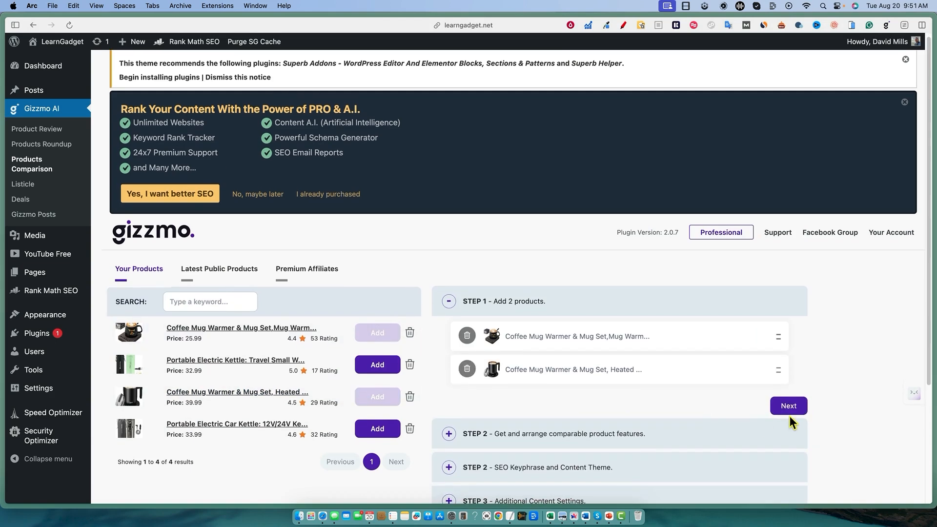
pyautogui.click(788, 415)
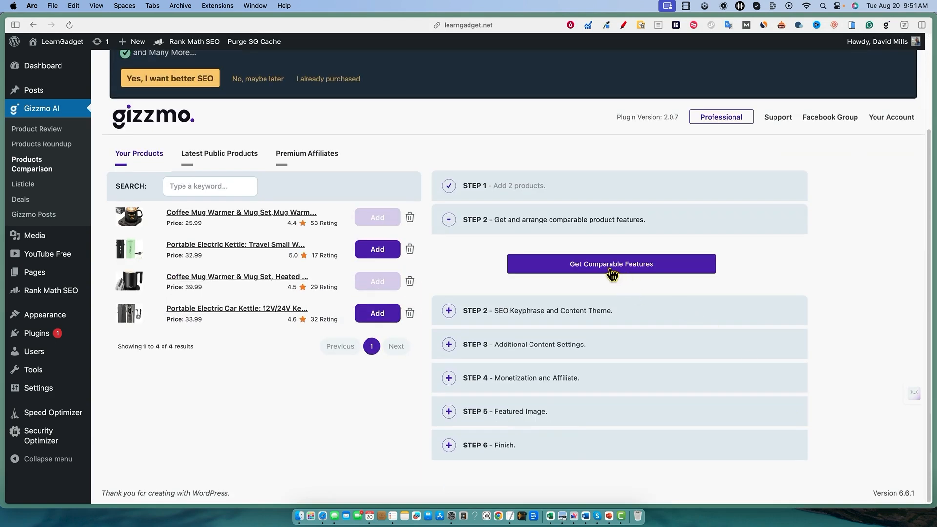
# Step: Get the comparable features for the two mug warmers and review the generated feature list
pyautogui.click(631, 269)
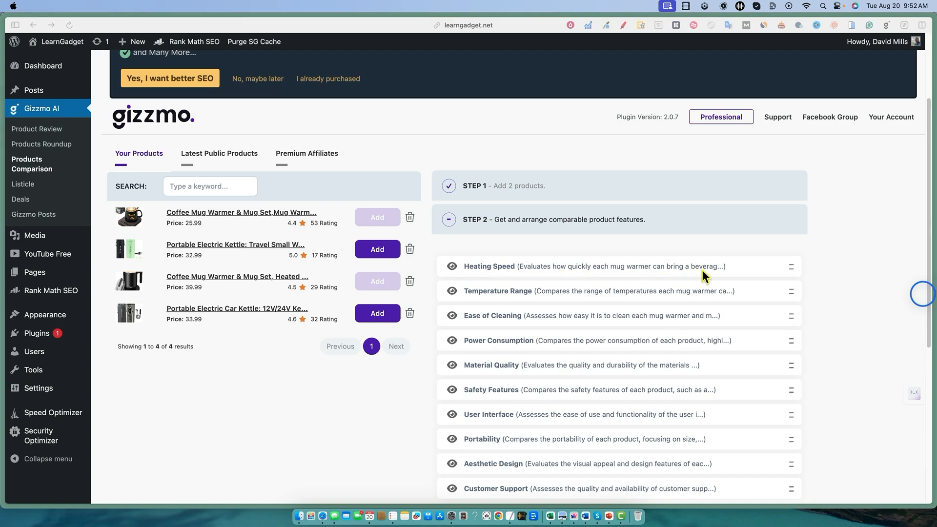
pyautogui.scroll(-5, 517, 317)
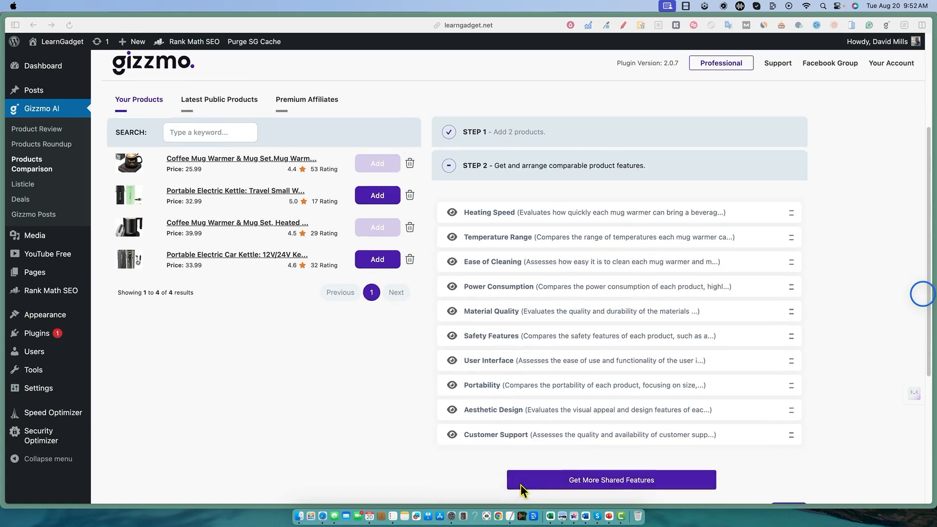
pyautogui.scroll(-5, 660, 333)
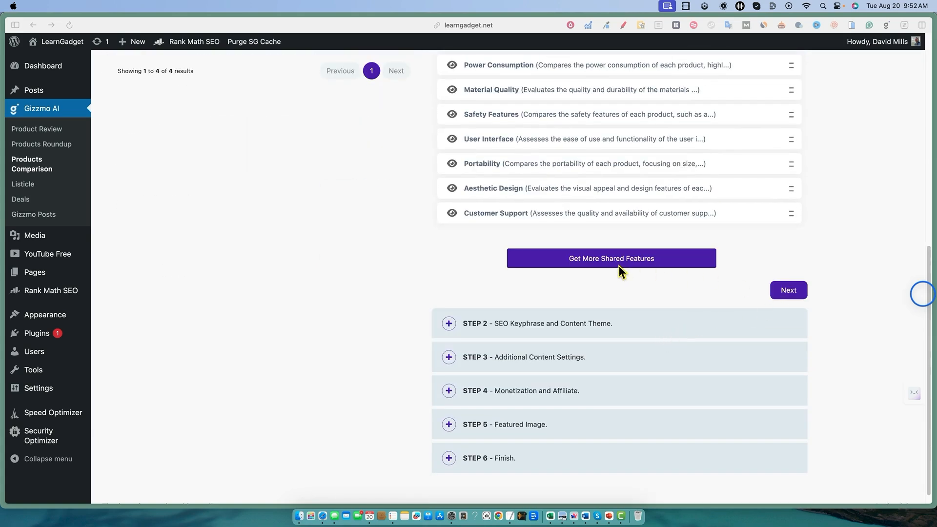
# Step: Accept the features, complete the SEO Keyphrase and Content Theme stage, and continue to the Additional Content Settings
pyautogui.click(798, 291)
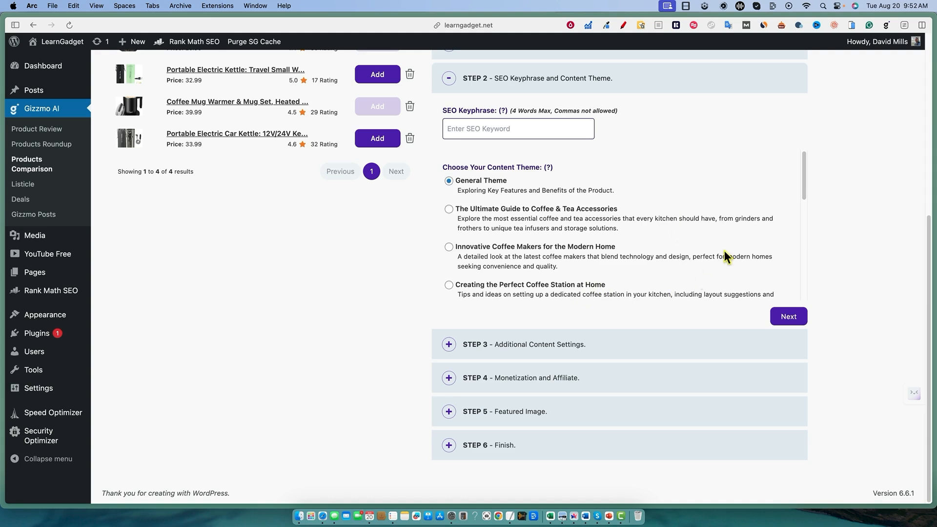
pyautogui.moveTo(805, 184); pyautogui.dragTo(806, 163)
pyautogui.click(784, 316)
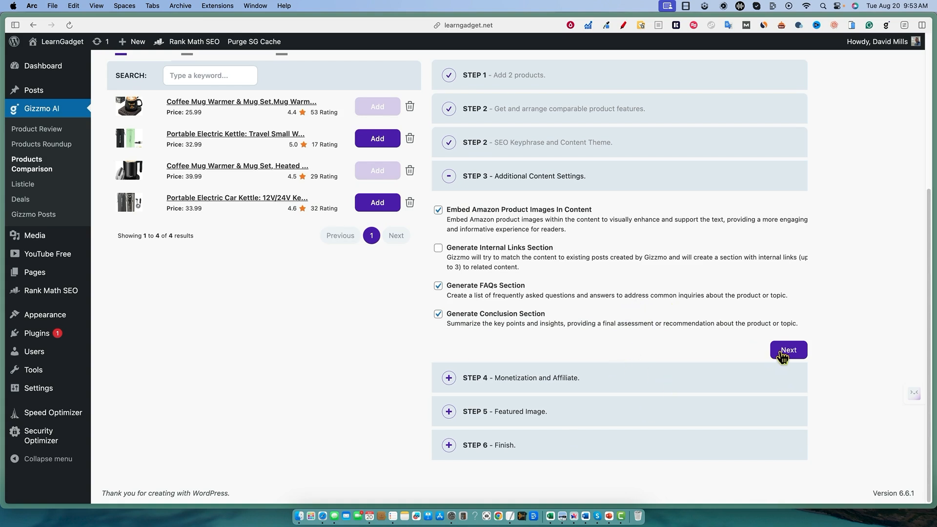
# Step: Set the internal links and FAQs options in the Additional Content Settings and continue to Monetization and Affiliate
pyautogui.click(438, 249)
pyautogui.click(438, 287)
pyautogui.click(790, 354)
# Step: Enable Automated Key Phrase Detection and Hyperlinking for the comparison and continue to the Featured Image stage
pyautogui.scroll(-3, 737, 412)
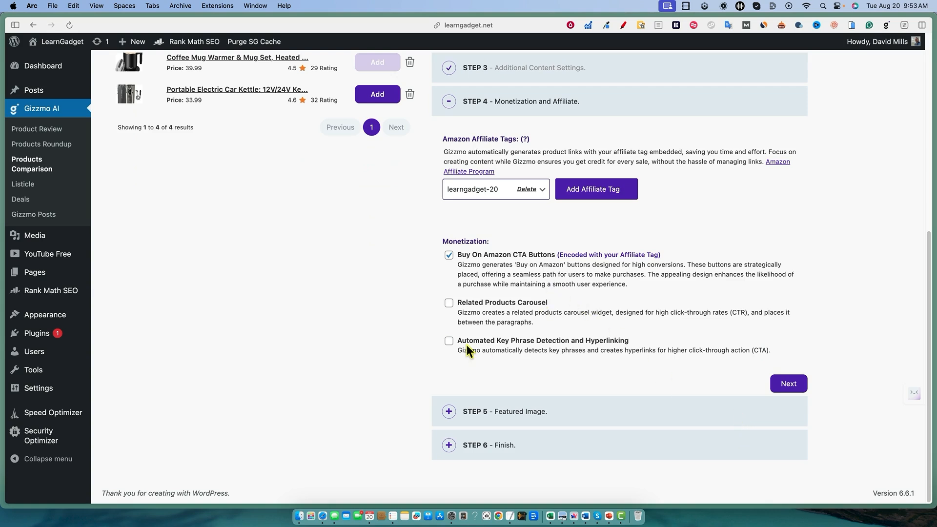
pyautogui.click(449, 340)
pyautogui.click(781, 387)
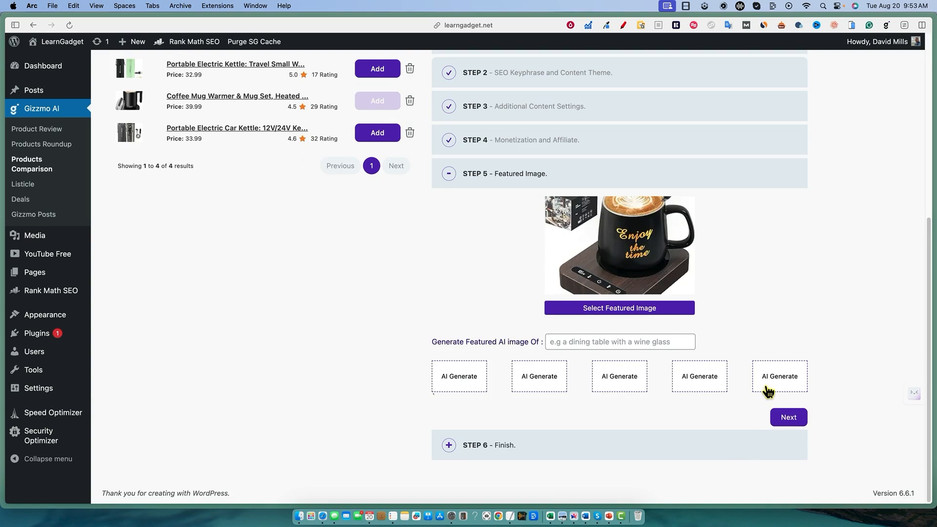
# Step: Choose the drinks collage with the black mug in its centre as featured image and save the English comparison as a draft
pyautogui.moveTo(636, 266); pyautogui.dragTo(692, 265)
pyautogui.click(646, 309)
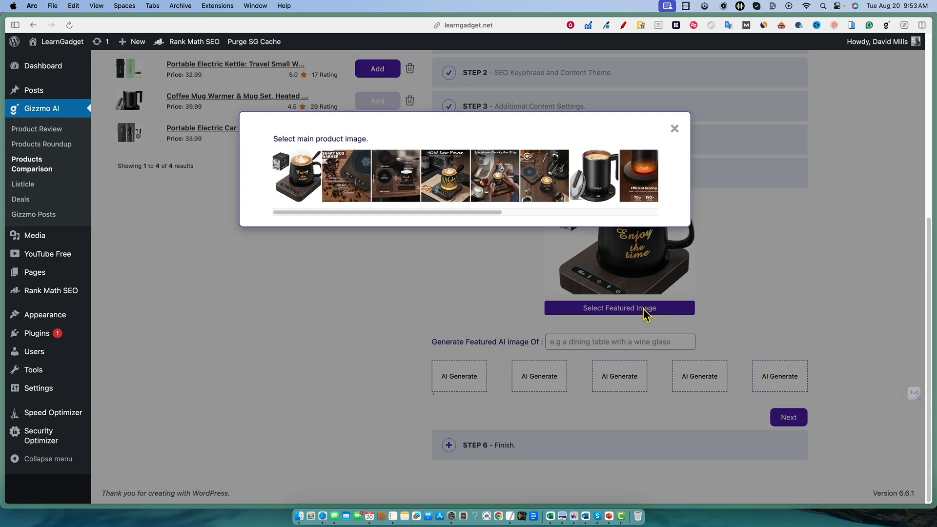
pyautogui.moveTo(466, 215); pyautogui.dragTo(649, 217)
pyautogui.click(636, 185)
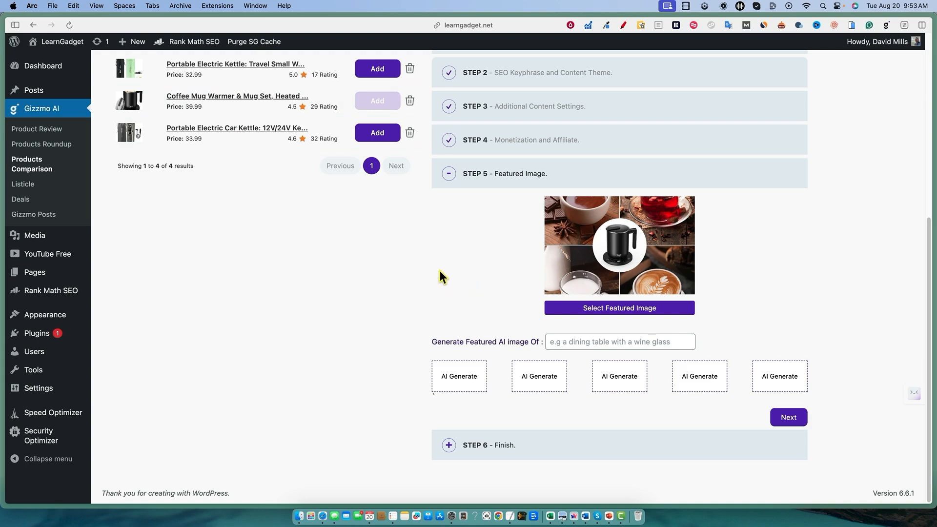
pyautogui.click(788, 416)
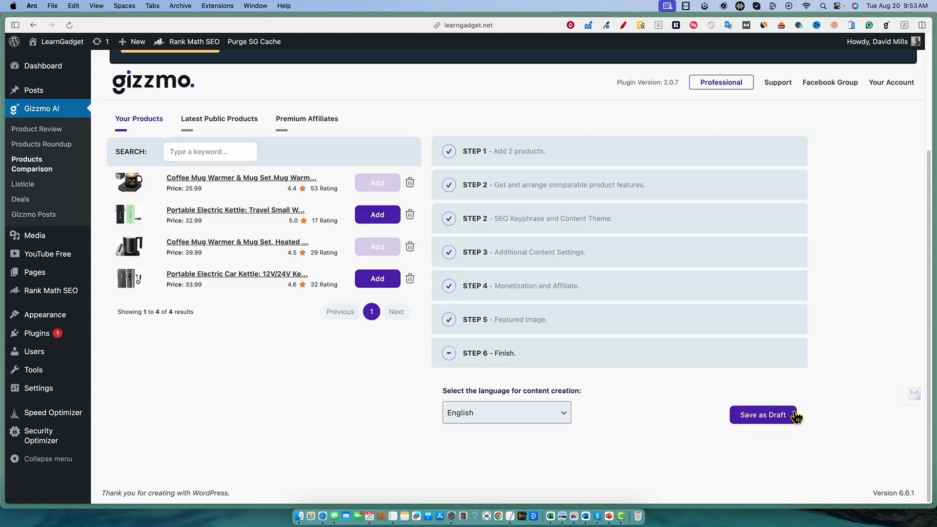
pyautogui.click(769, 417)
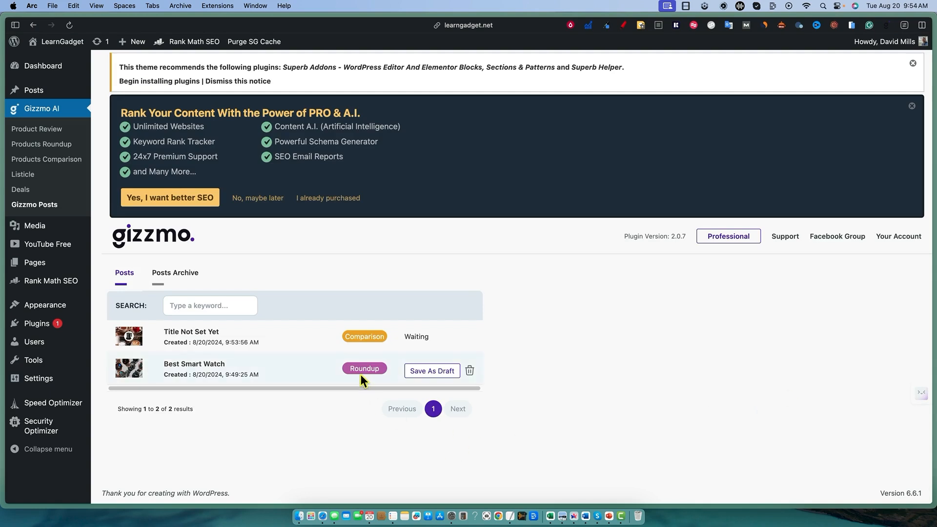
# Step: Save the Best Smart Watch roundup as a draft and preview Top Affordable Smart Watches from the site's draft posts
pyautogui.click(432, 372)
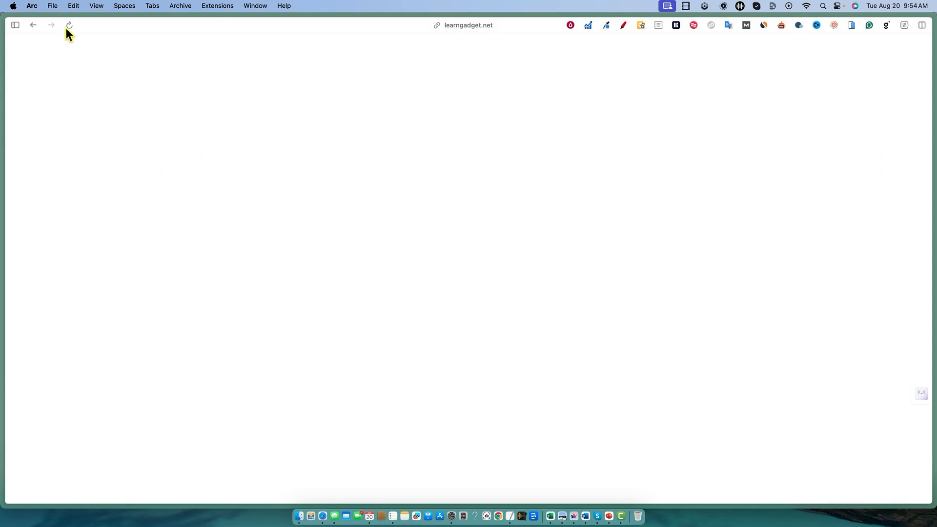
pyautogui.click(34, 27)
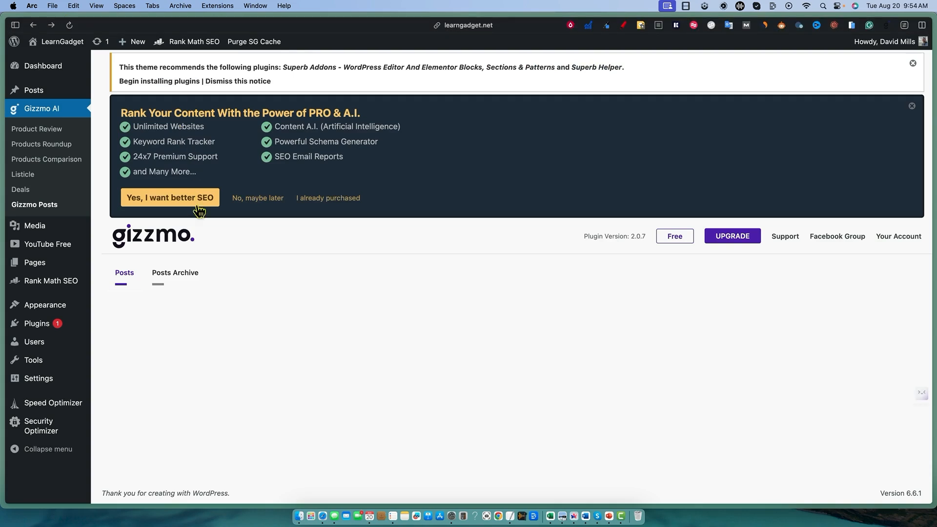
pyautogui.moveTo(38, 95)
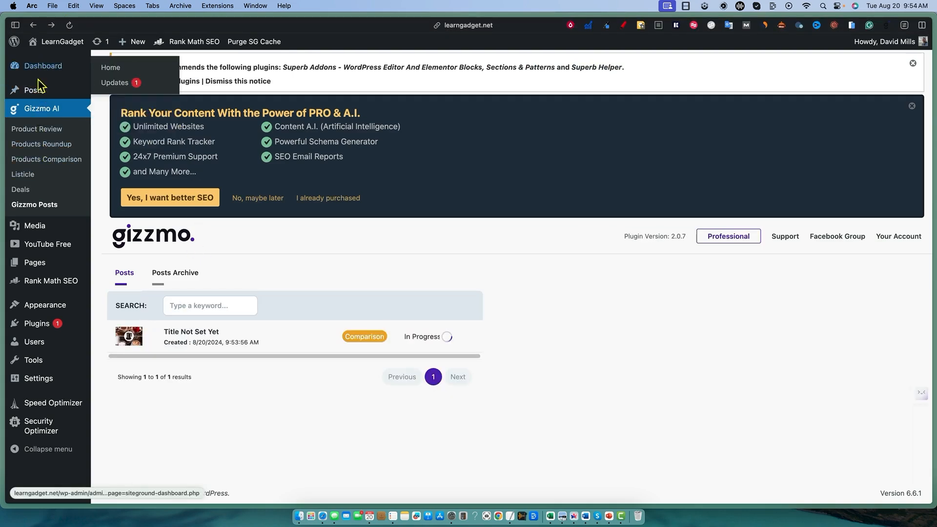
pyautogui.click(119, 92)
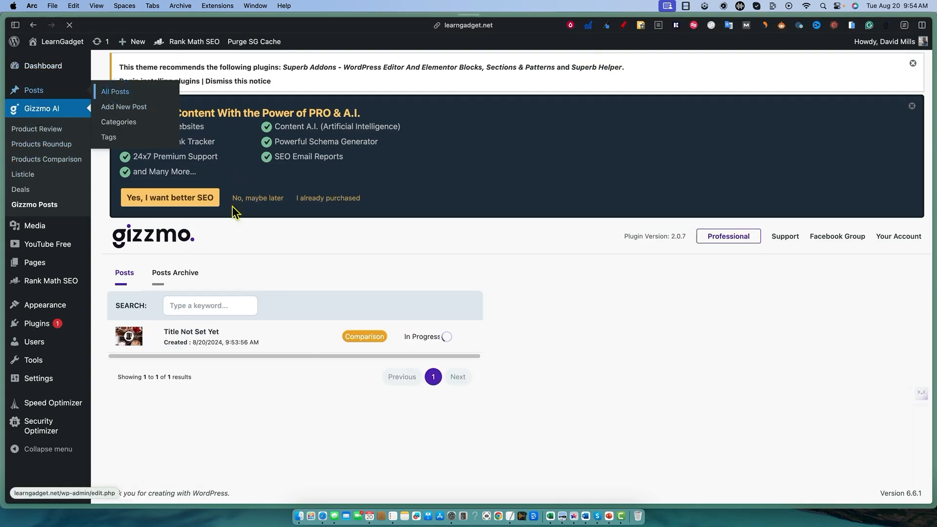
pyautogui.click(203, 279)
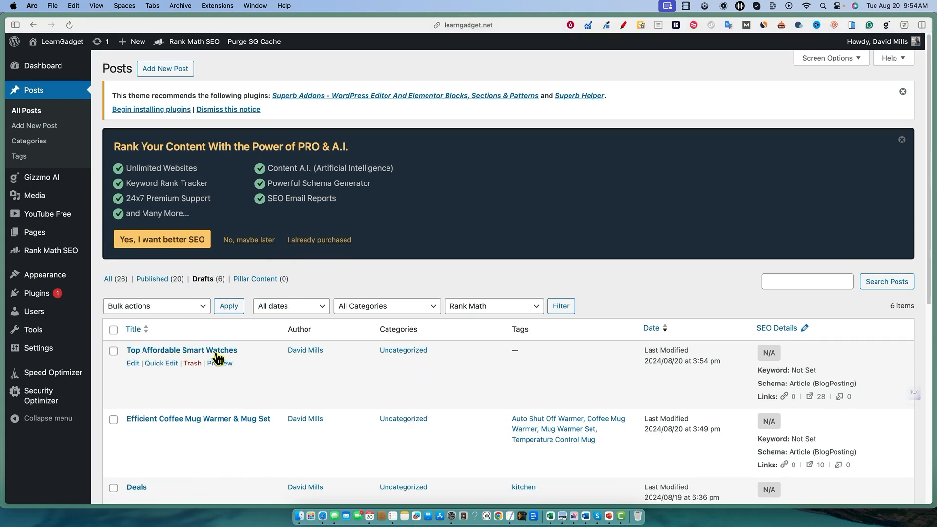
pyautogui.click(220, 365)
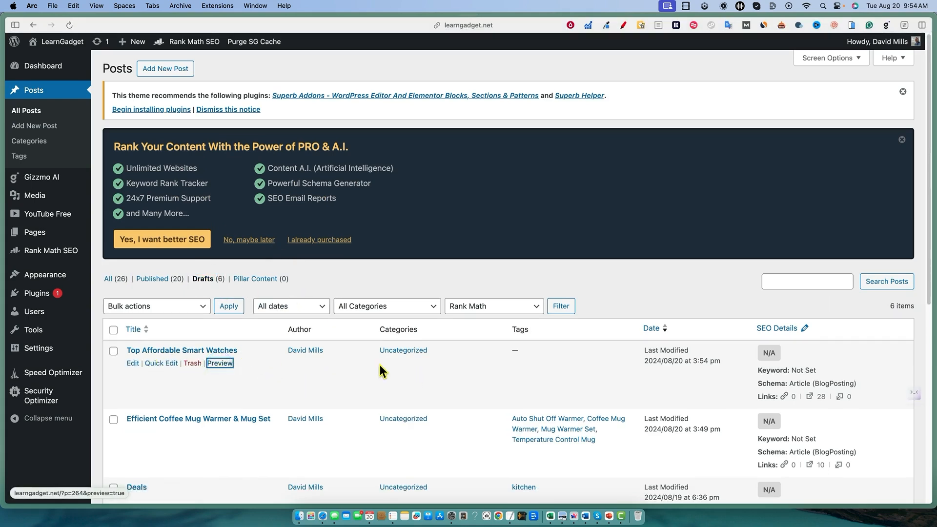
# Step: Look over the smart watch roundup from its featured image through the rated product list to the table of contents
pyautogui.scroll(-5, 612, 286)
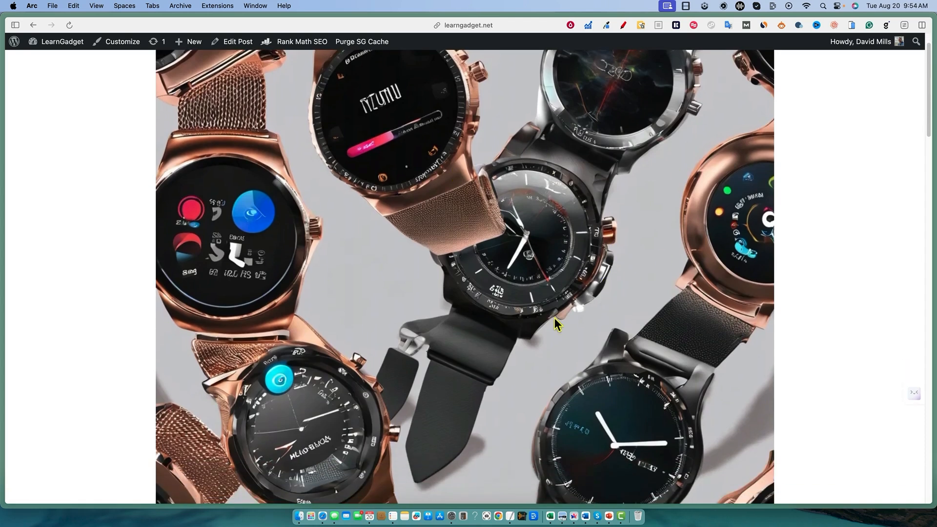
pyautogui.scroll(-3, 553, 335)
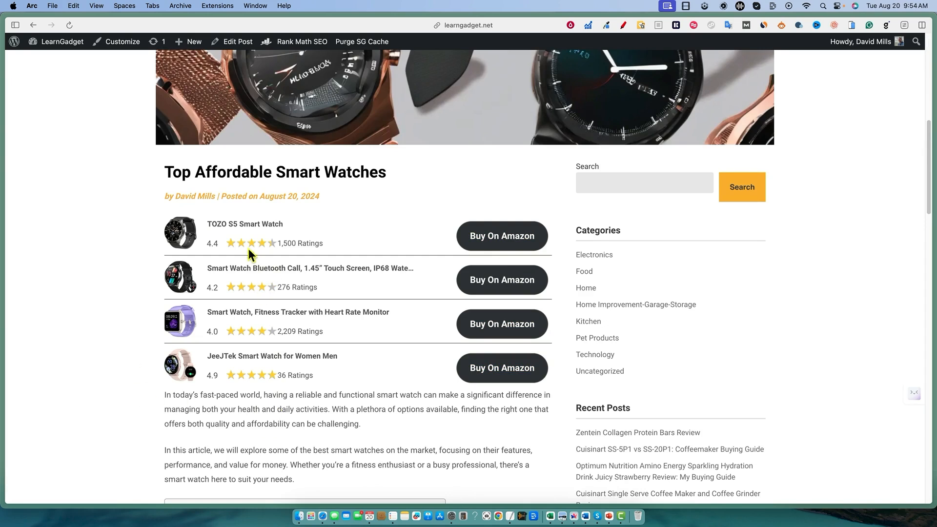
pyautogui.scroll(-1, 244, 244)
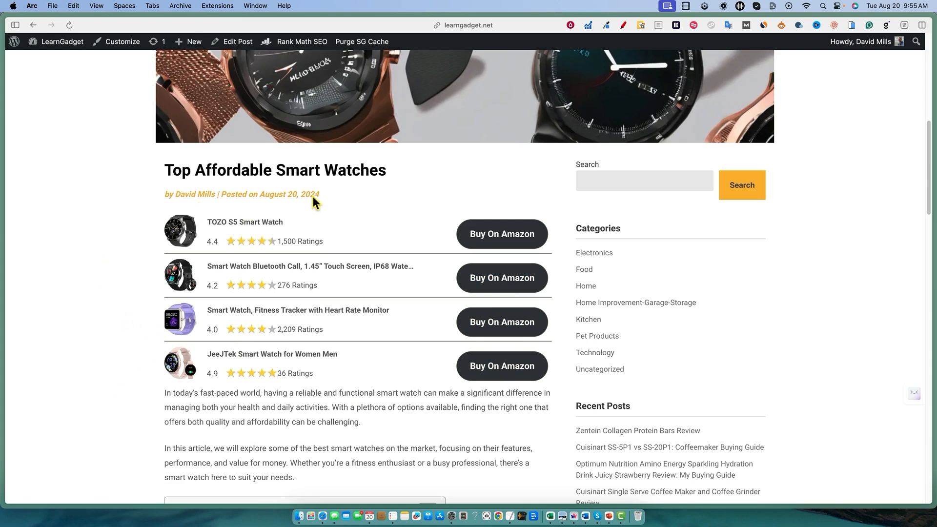
pyautogui.scroll(-3, 156, 408)
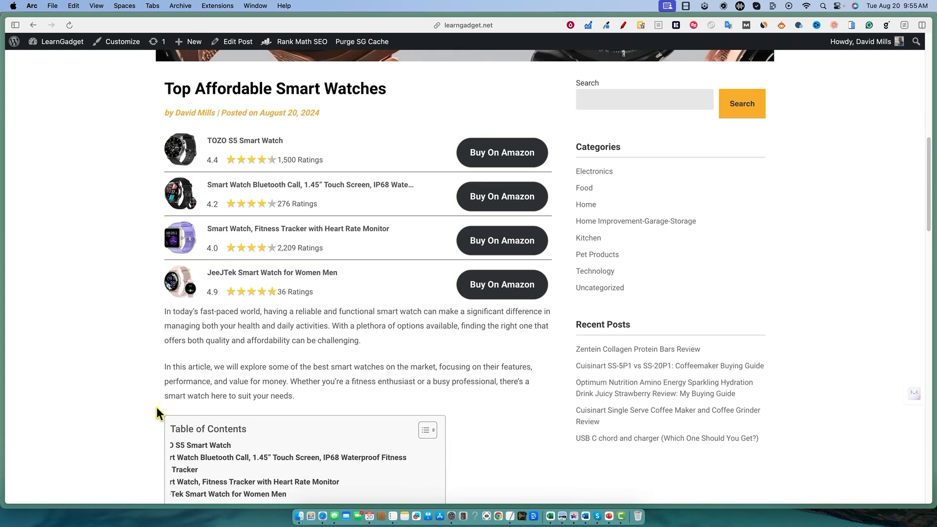
pyautogui.scroll(-1, 174, 337)
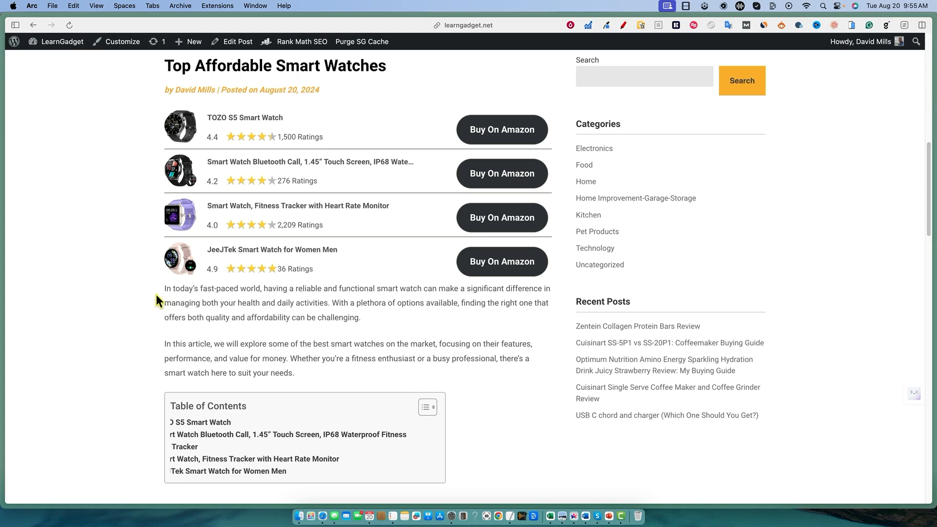
# Step: Examine the roundup's two introduction paragraphs, highlighting the opening phrase and the full text
pyautogui.moveTo(260, 288); pyautogui.dragTo(164, 292)
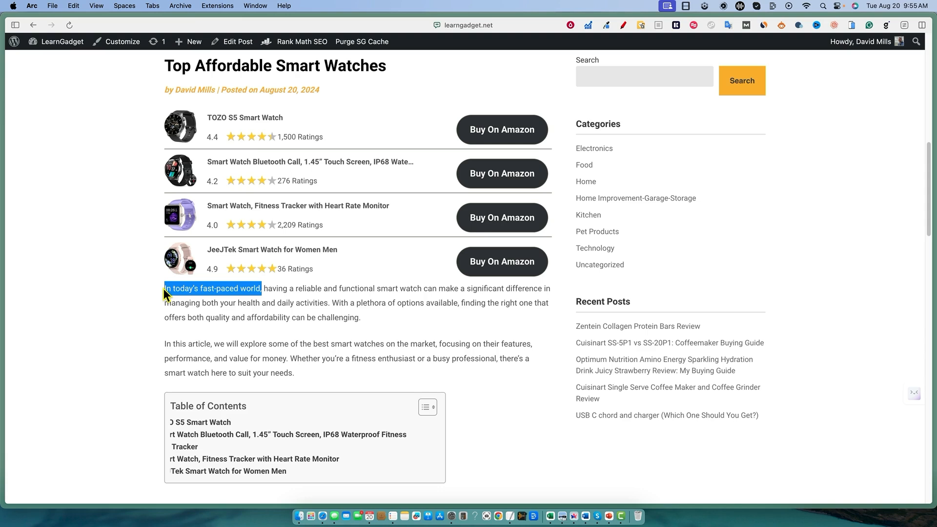
pyautogui.click(202, 313)
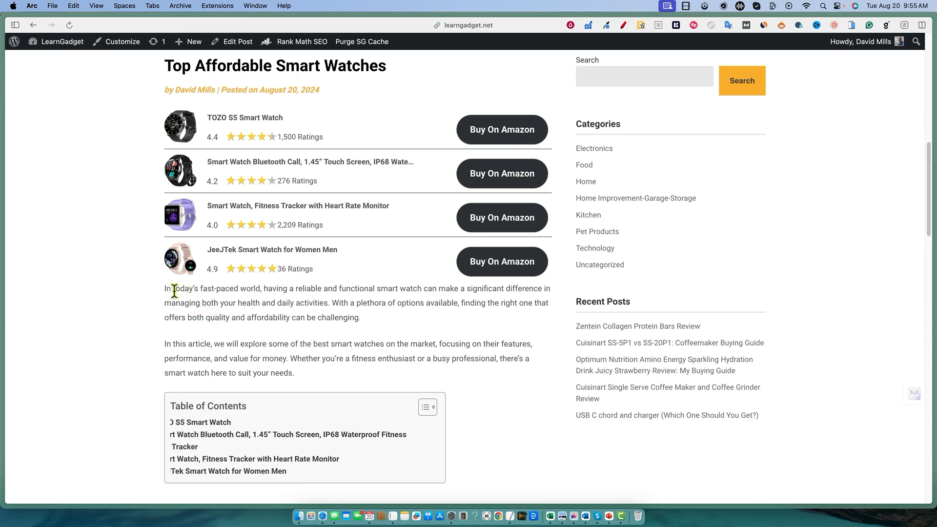
pyautogui.moveTo(161, 292); pyautogui.dragTo(286, 299)
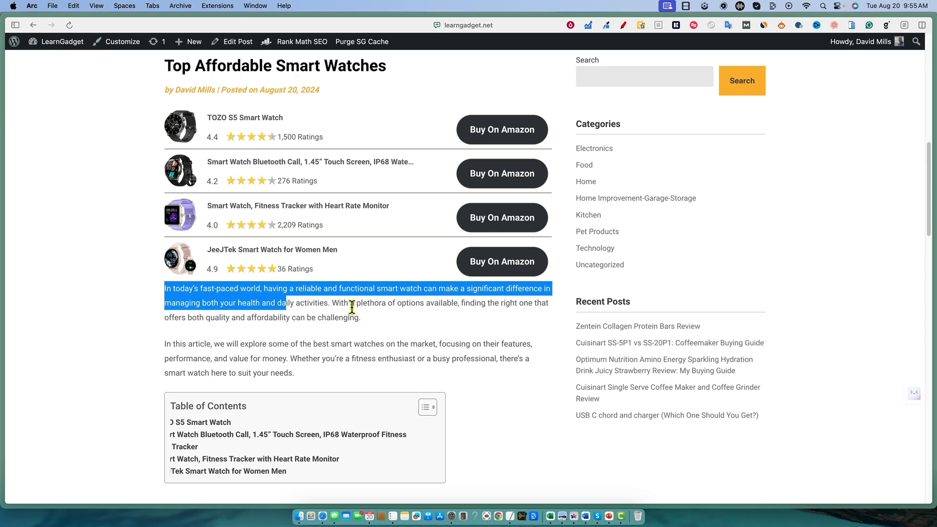
pyautogui.click(324, 338)
pyautogui.moveTo(186, 302); pyautogui.dragTo(357, 373)
pyautogui.click(400, 354)
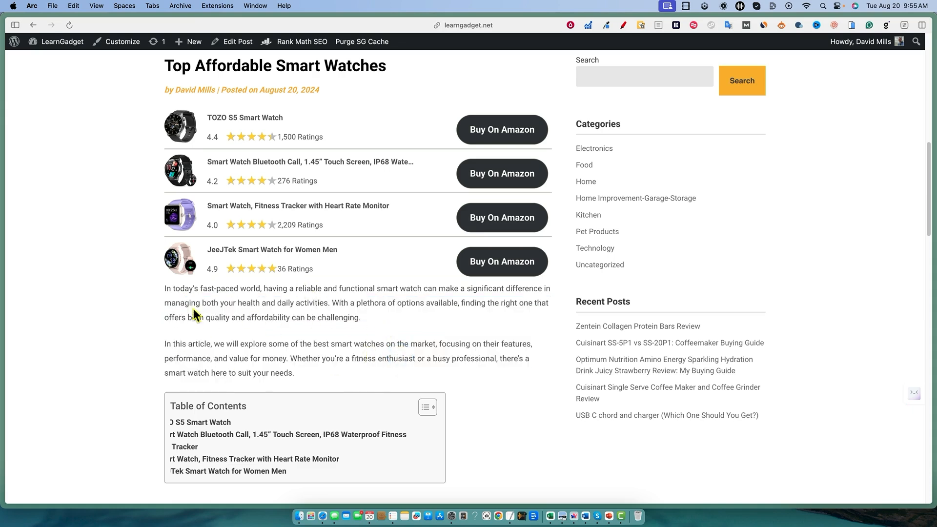
pyautogui.click(170, 290)
pyautogui.moveTo(170, 290); pyautogui.dragTo(353, 376)
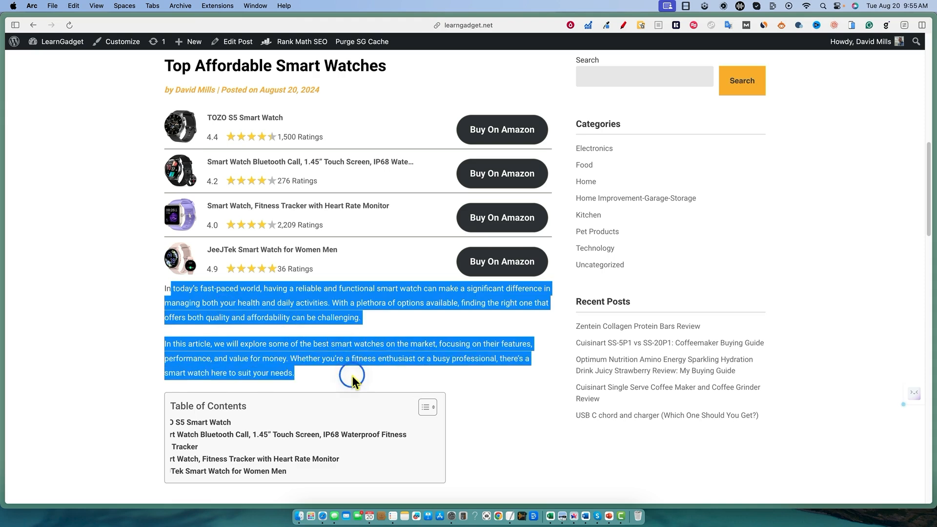
pyautogui.click(403, 367)
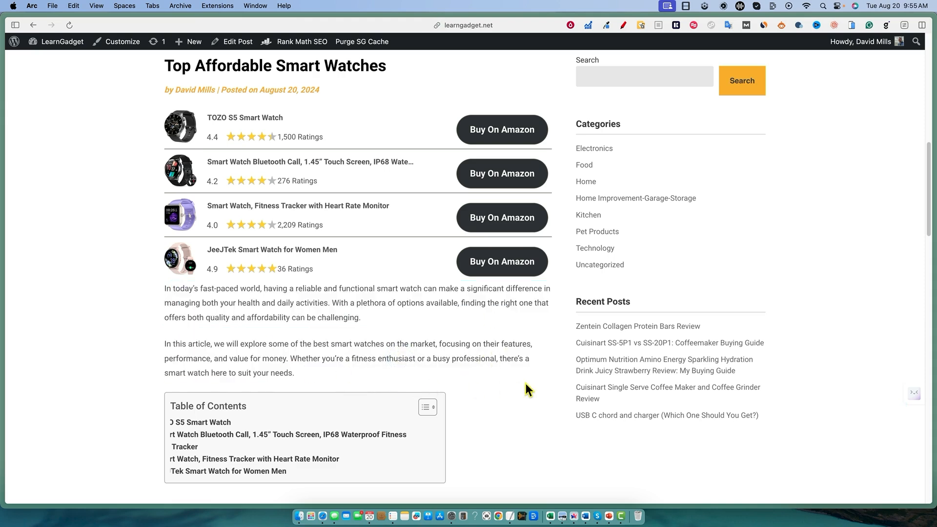
# Step: Review the roundup's table of contents above the TOZO S5 Smart Watch section and collapse it
pyautogui.scroll(-1, 525, 382)
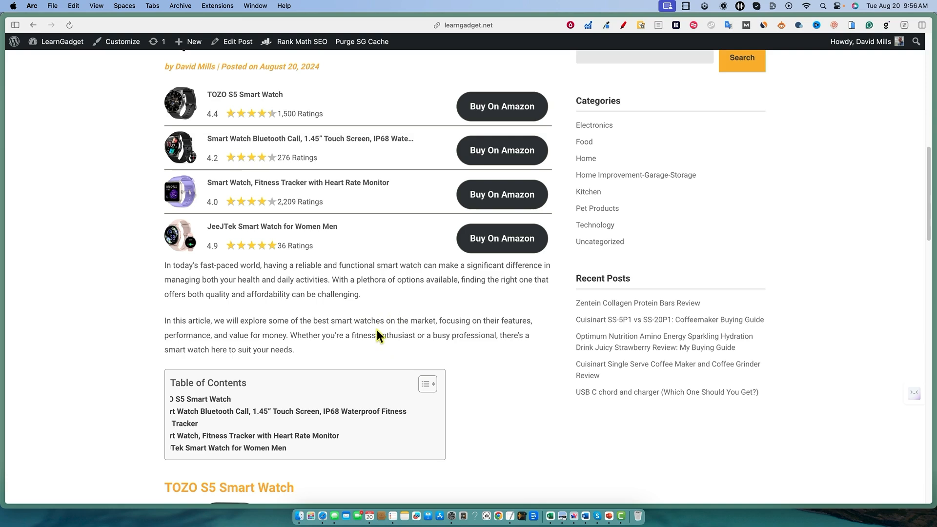
pyautogui.scroll(-2, 381, 326)
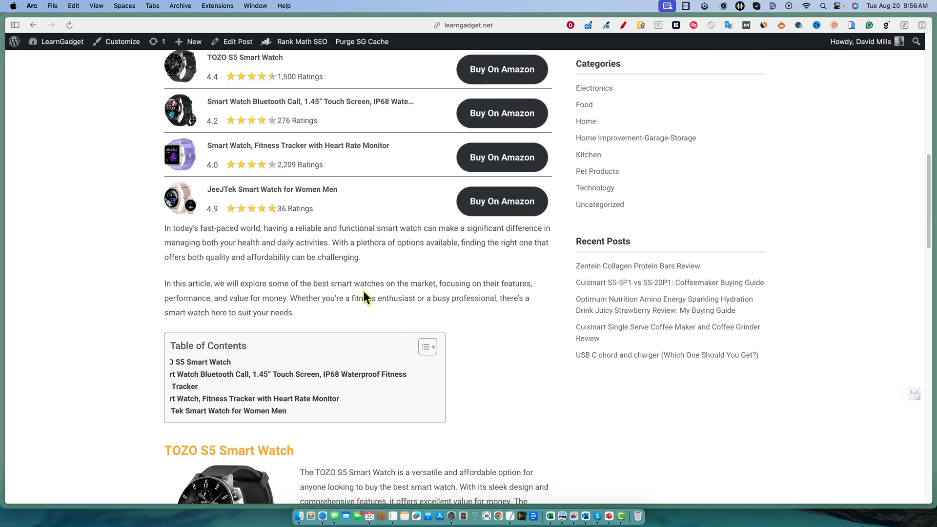
pyautogui.scroll(-5, 429, 344)
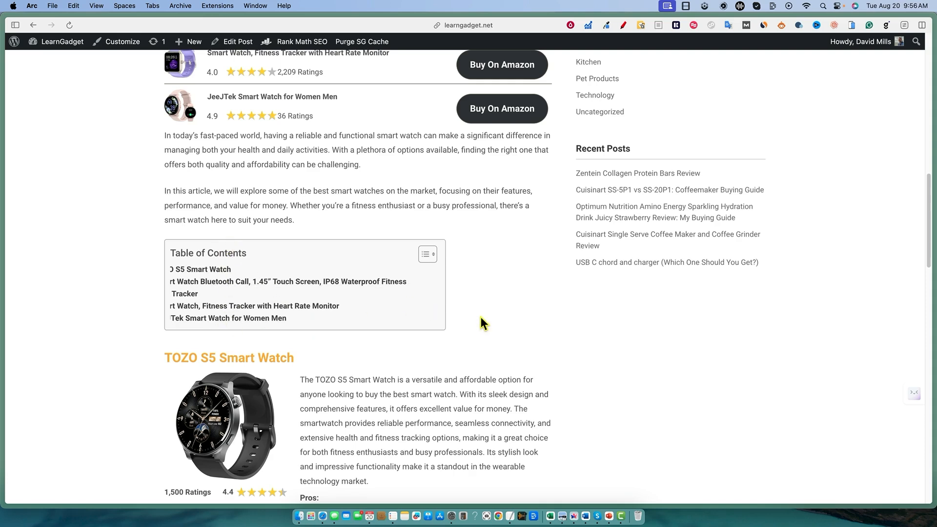
pyautogui.scroll(-1, 480, 318)
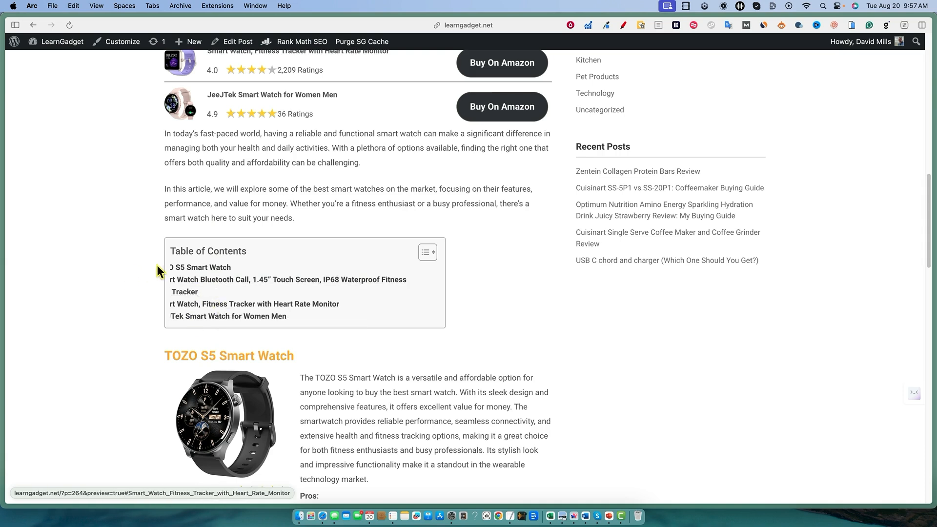
pyautogui.click(429, 258)
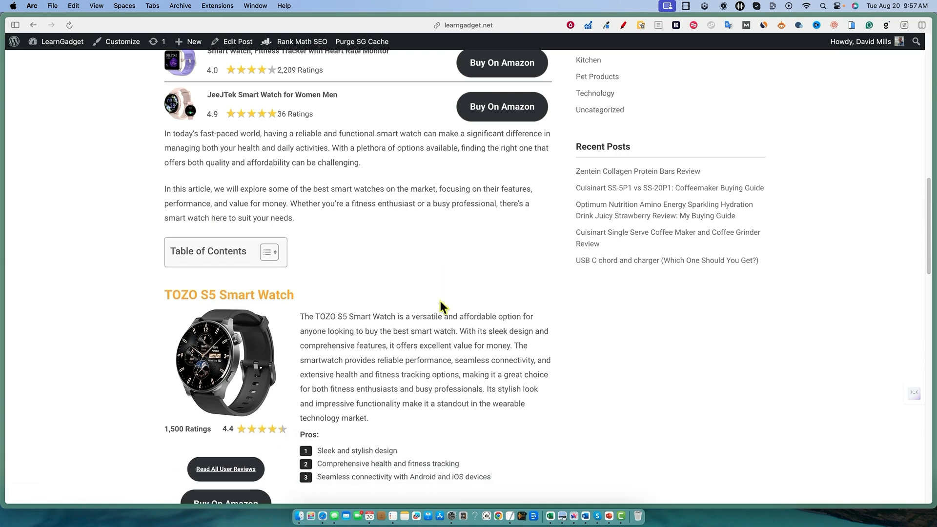
# Step: Check the TOZO S5 Smart Watch section, open its full user reviews on Amazon, and return to the roundup
pyautogui.scroll(-3, 440, 304)
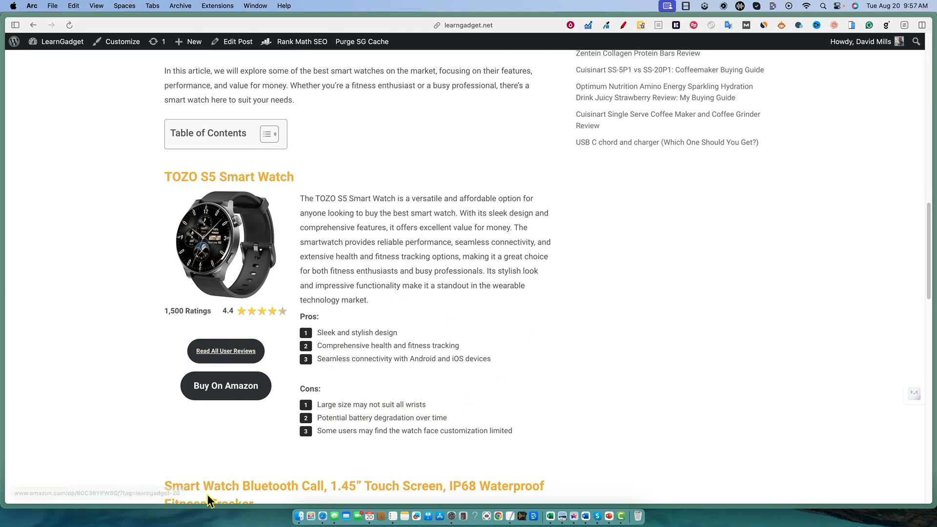
pyautogui.click(225, 353)
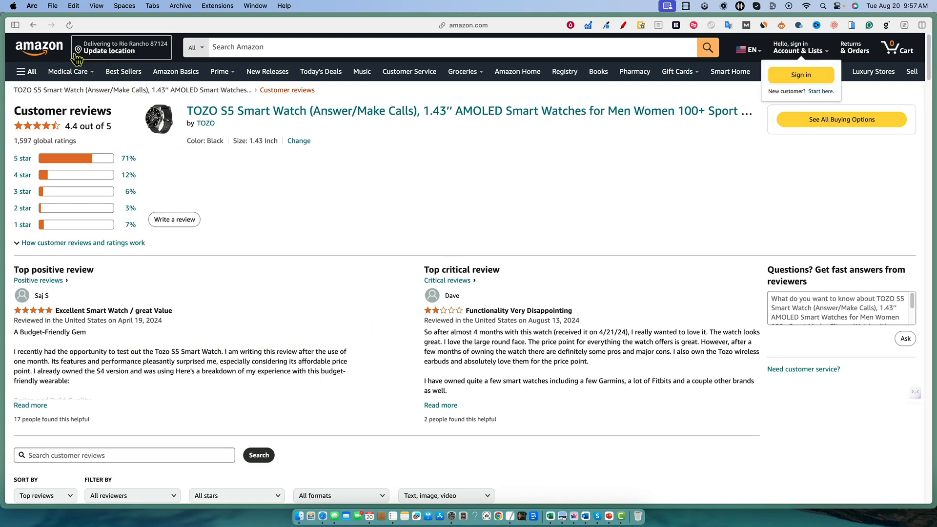
pyautogui.click(33, 25)
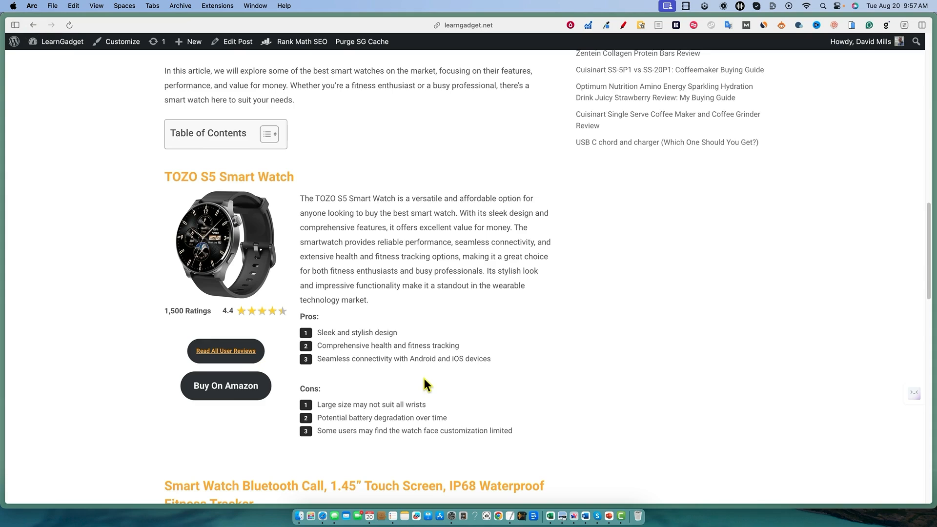
# Step: Look at the Bluetooth call smart watch section, return to the introduction, and expand the table of contents
pyautogui.scroll(-5, 425, 383)
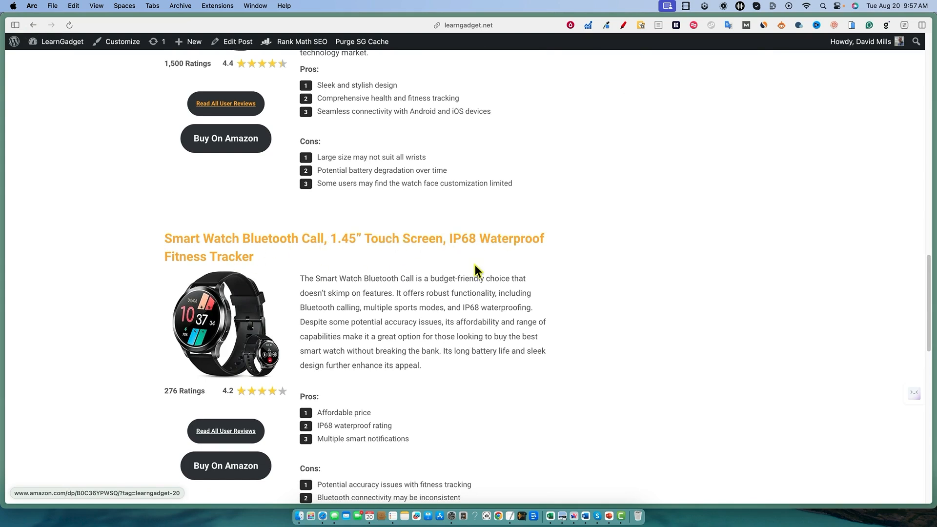
pyautogui.scroll(10, 344, 307)
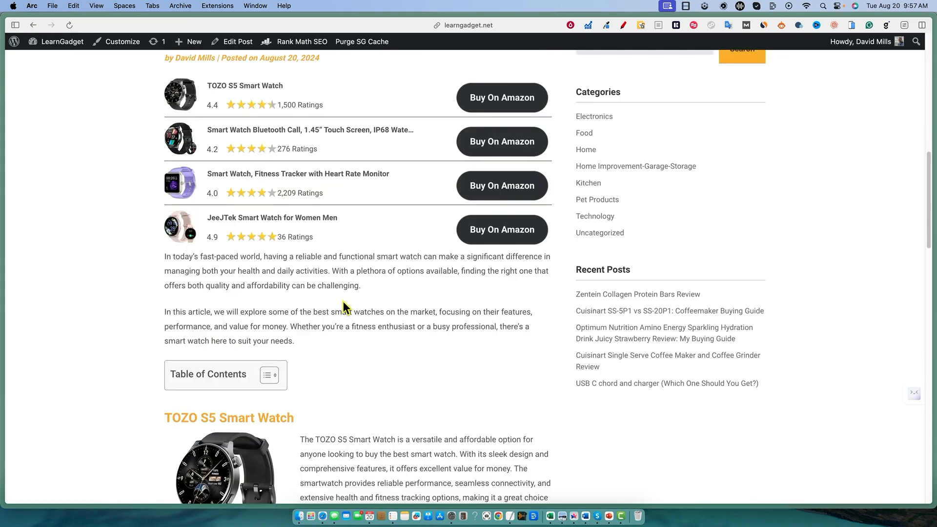
pyautogui.scroll(1, 343, 305)
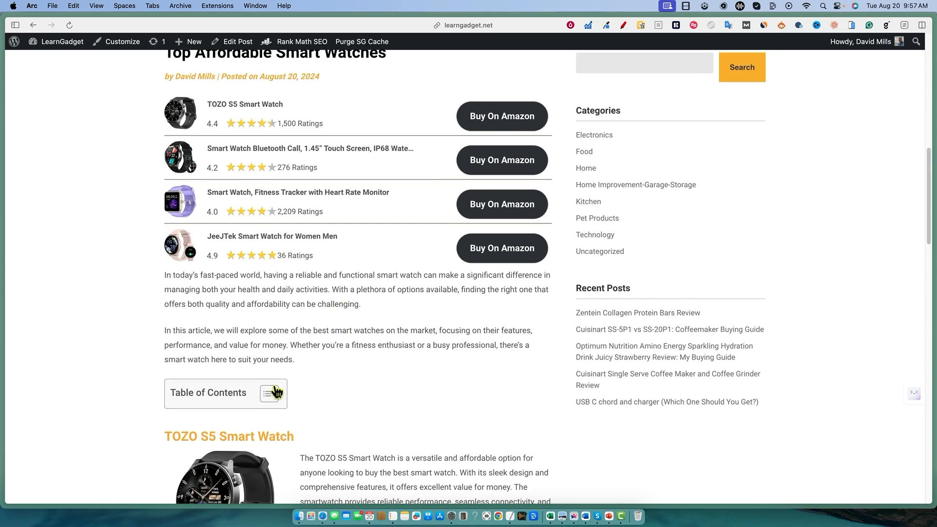
pyautogui.click(276, 392)
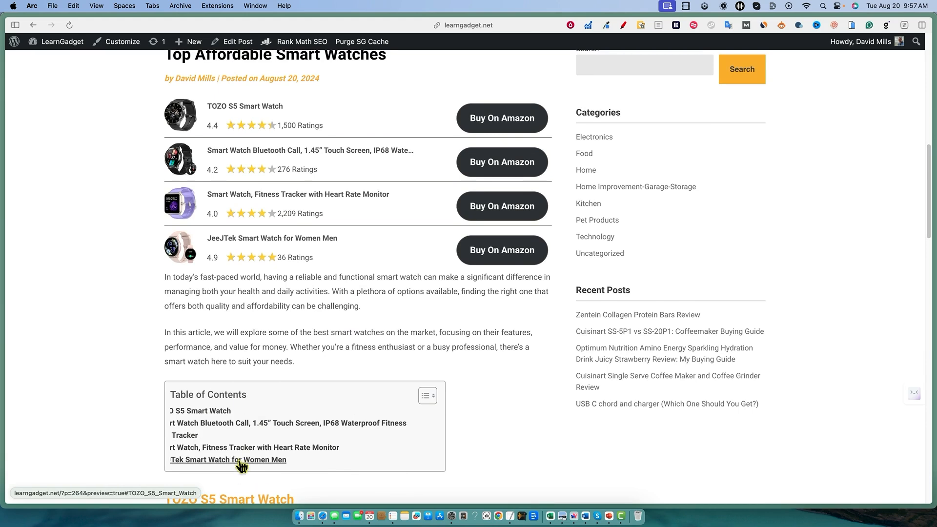
# Step: Collapse the roundup's table of contents and review the product sections from the TOZO S5 through the JeeJTek Smart Watch
pyautogui.click(428, 396)
pyautogui.scroll(-3, 479, 383)
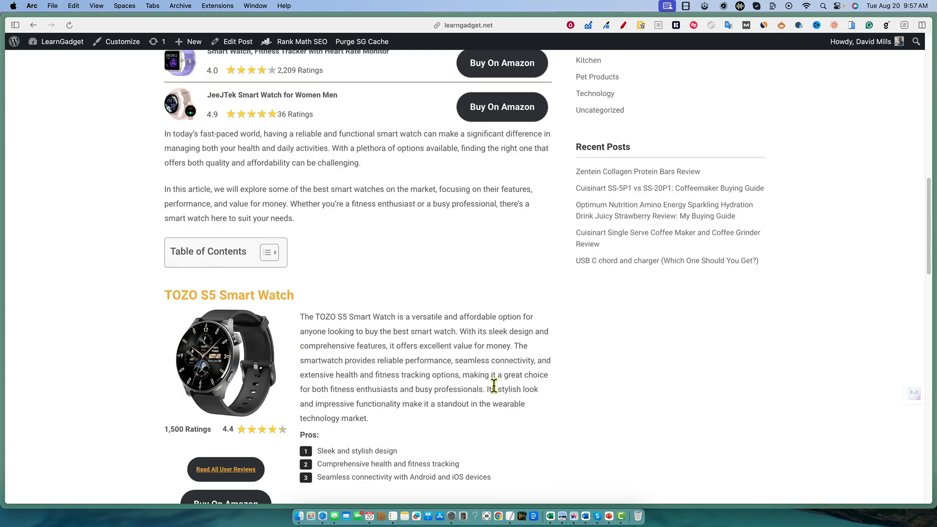
pyautogui.scroll(-6, 438, 377)
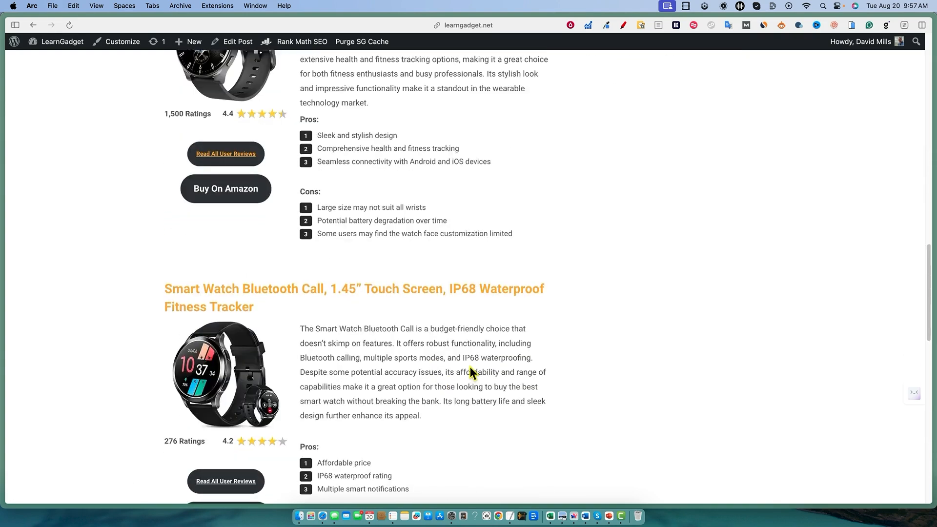
pyautogui.scroll(-2, 472, 372)
pyautogui.scroll(-2, 397, 382)
pyautogui.scroll(-10, 445, 371)
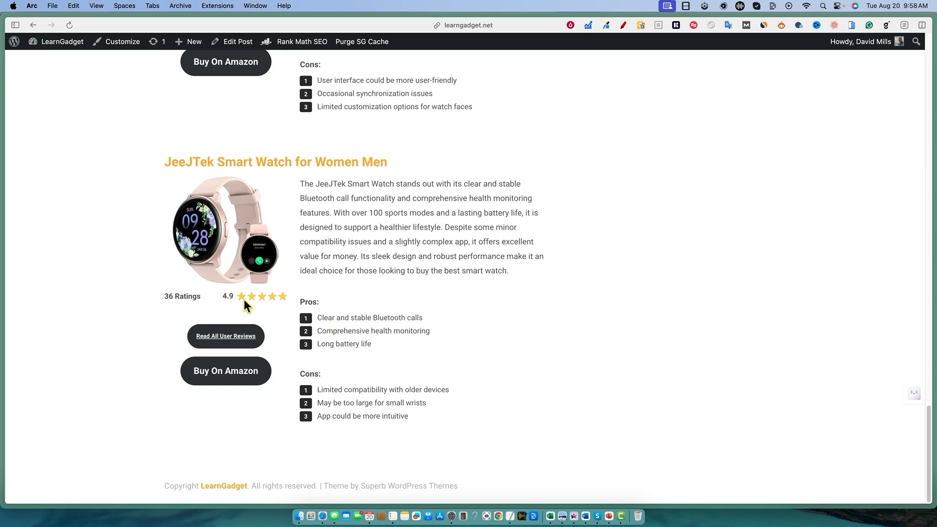
pyautogui.scroll(1, 317, 321)
pyautogui.scroll(15, 348, 330)
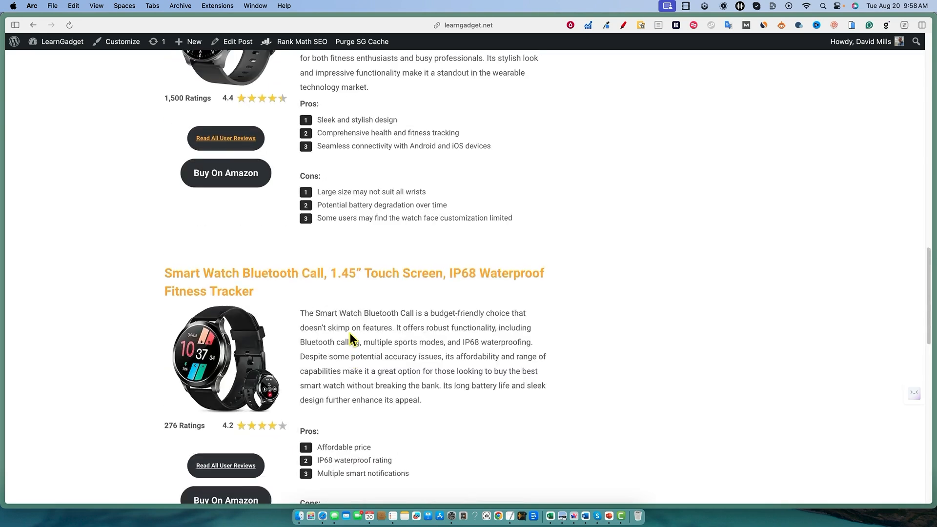
pyautogui.scroll(5, 355, 338)
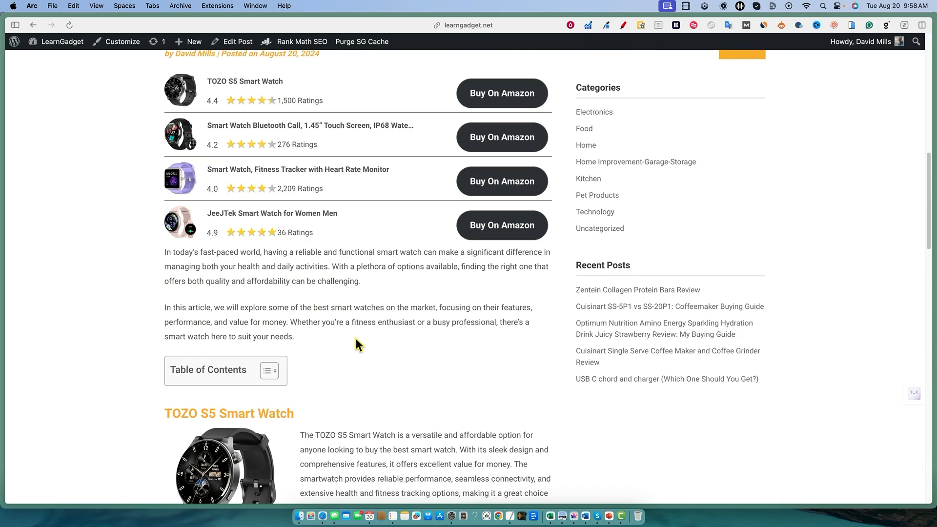
# Step: Highlight the roundup's introduction text and look through the product comparison list and watch sections once more
pyautogui.moveTo(203, 268); pyautogui.dragTo(332, 340)
pyautogui.scroll(10, 333, 340)
pyautogui.scroll(-12, 376, 352)
pyautogui.scroll(-10, 375, 224)
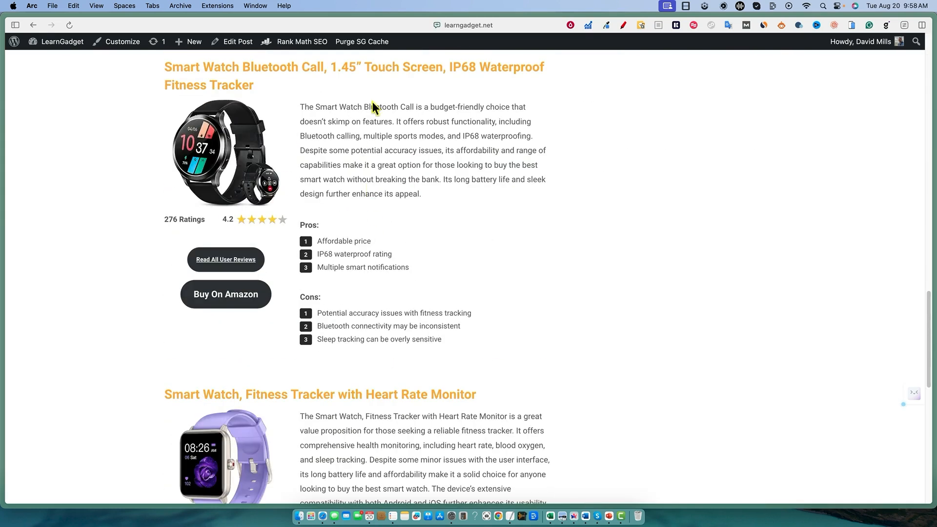
pyautogui.scroll(-10, 360, 420)
pyautogui.scroll(-2, 360, 444)
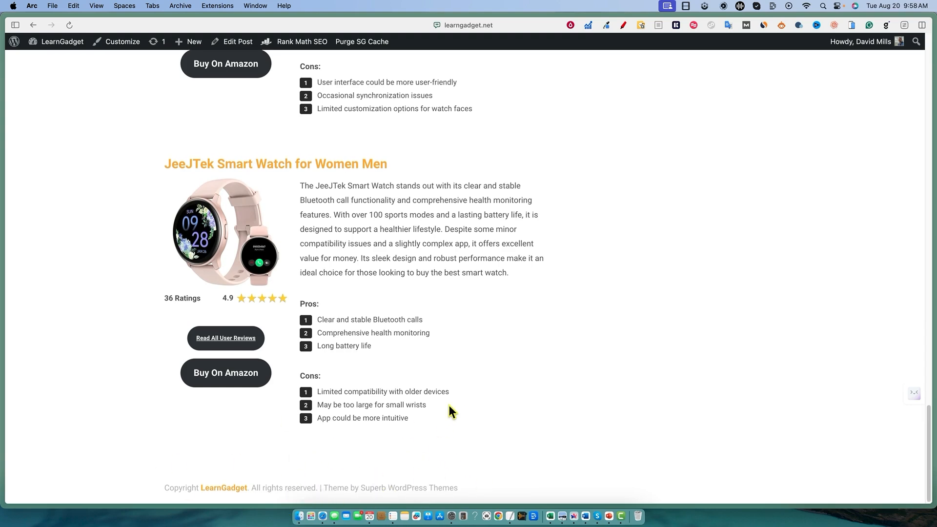
pyautogui.scroll(8, 453, 405)
pyautogui.scroll(15, 454, 399)
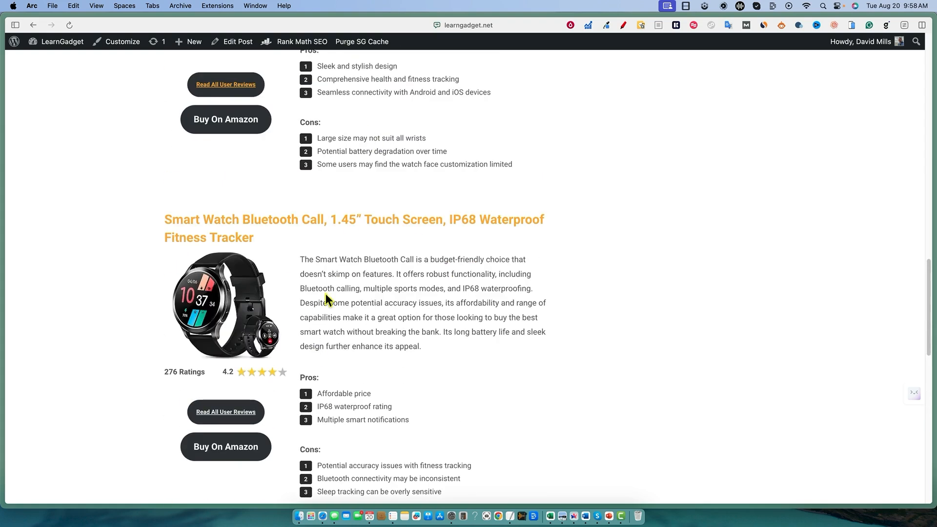
# Step: View Gizzmo's Products Comparison page in the WordPress admin area and open the Listicle creator
pyautogui.click(50, 59)
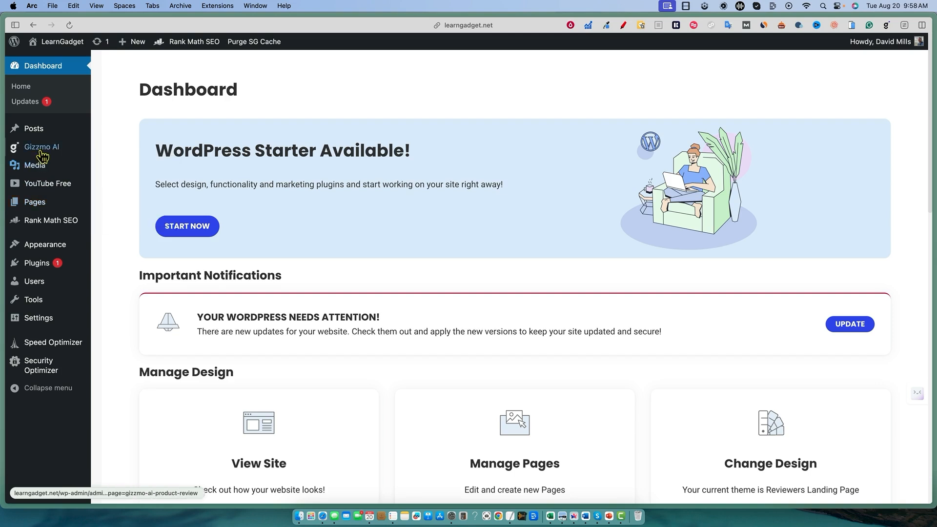
pyautogui.moveTo(43, 154)
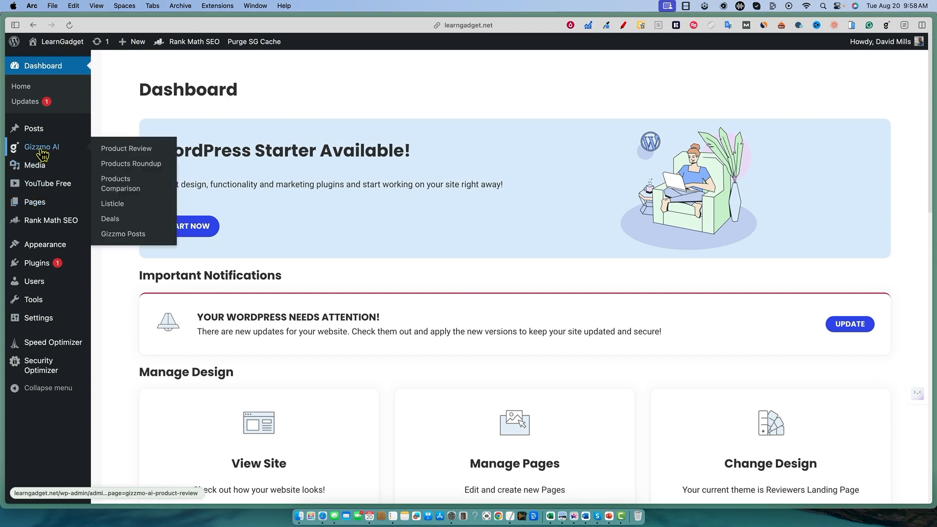
pyautogui.click(125, 193)
pyautogui.scroll(-2, 186, 278)
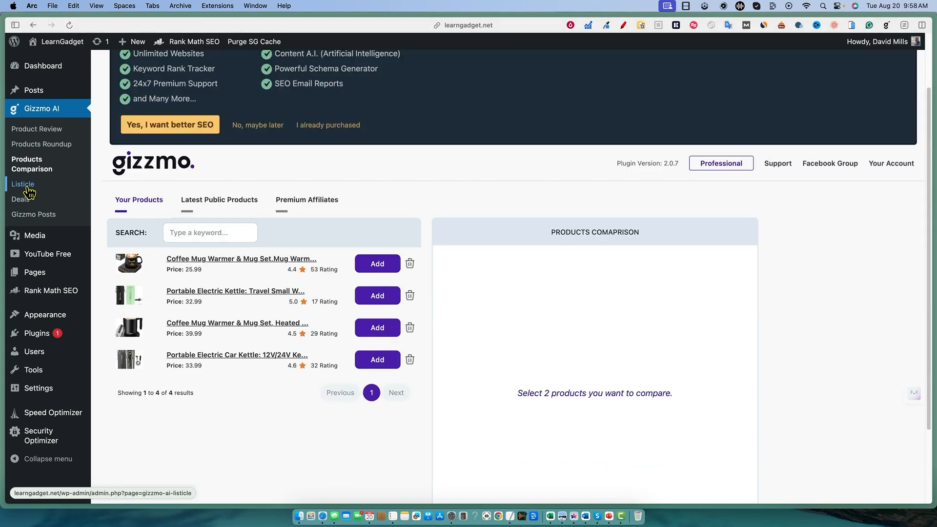
pyautogui.click(24, 185)
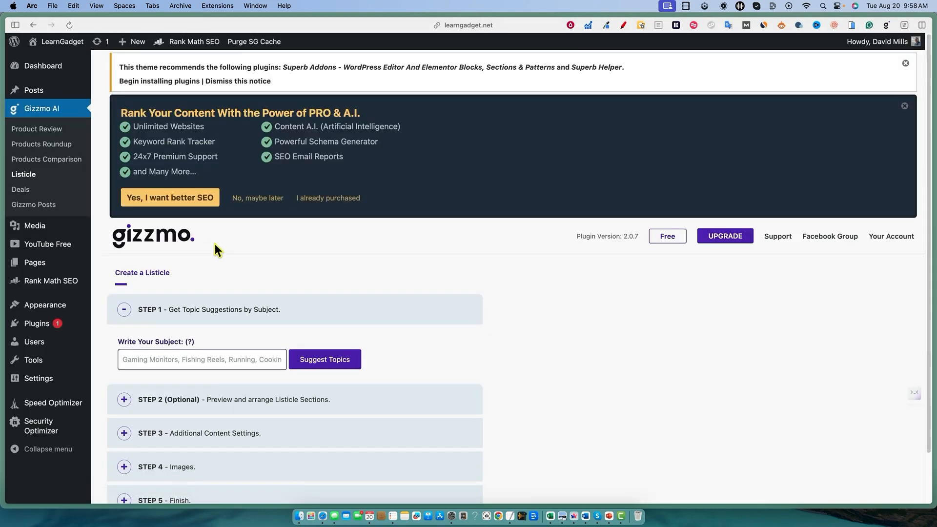
# Step: Enter "Top 10 Smart Watches for Men in 2024" as the listicle's subject
pyautogui.scroll(-1, 181, 370)
pyautogui.click(193, 305)
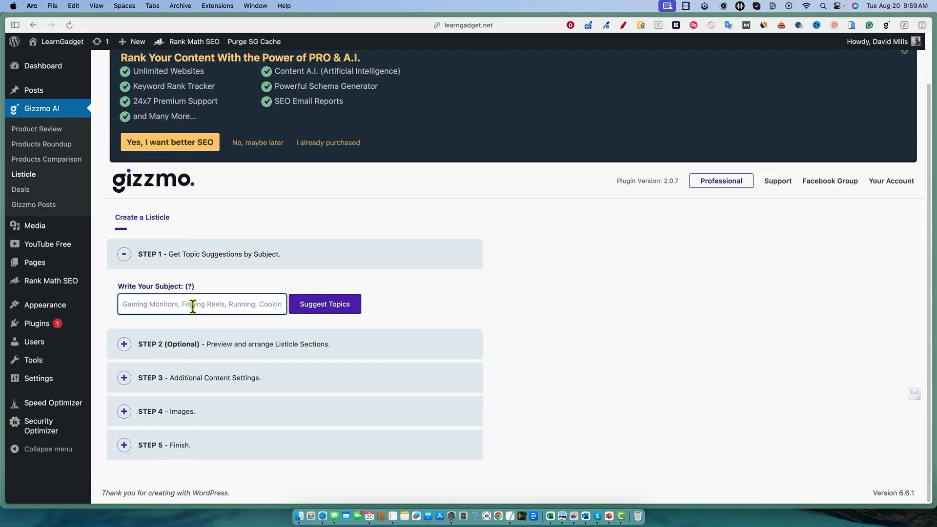
pyautogui.write('Top 10 Smart Watches')
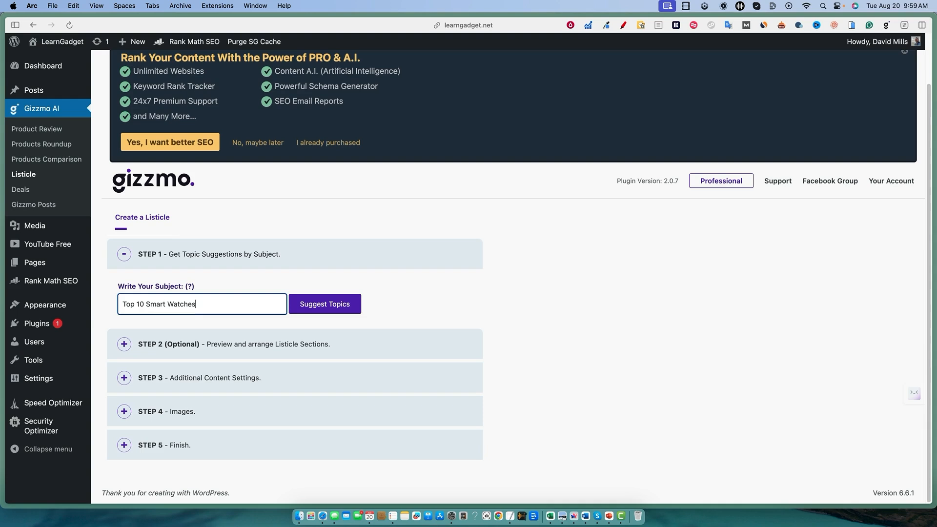
pyautogui.write(' in 2024')
pyautogui.write(' for')
# Step: Get topic suggestions and choose "Top 10 Smart Watches for Men in 2024: A Comprehensive Buyer's Guide" as the content topic
pyautogui.click(317, 306)
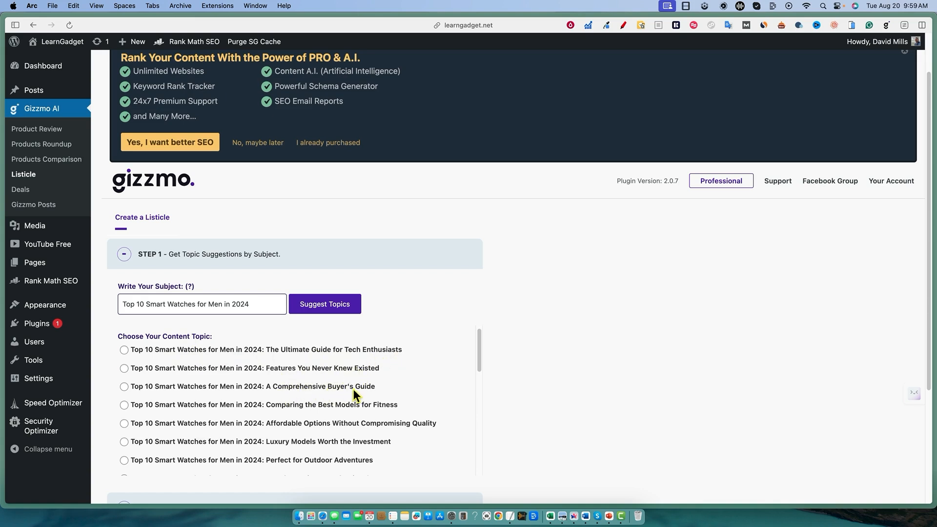
pyautogui.click(125, 386)
pyautogui.scroll(-4, 452, 424)
pyautogui.scroll(-2, 531, 436)
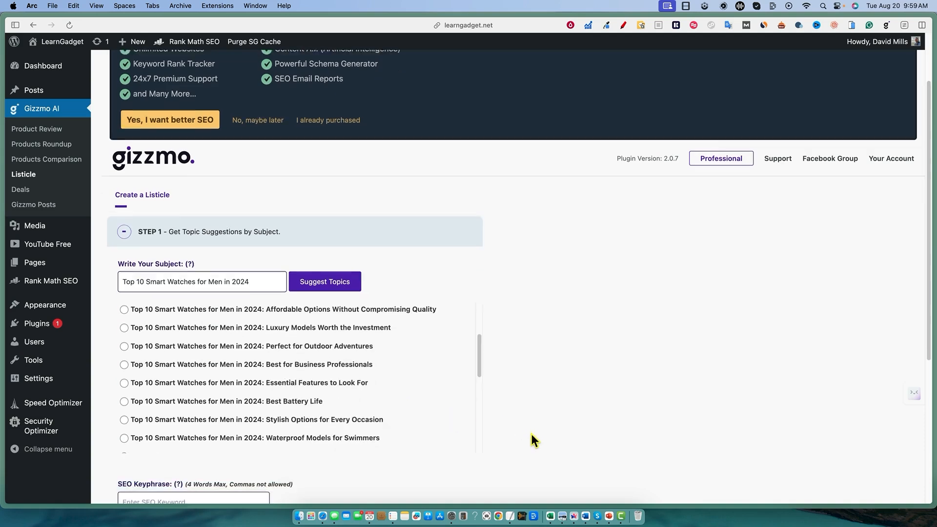
pyautogui.scroll(-5, 503, 430)
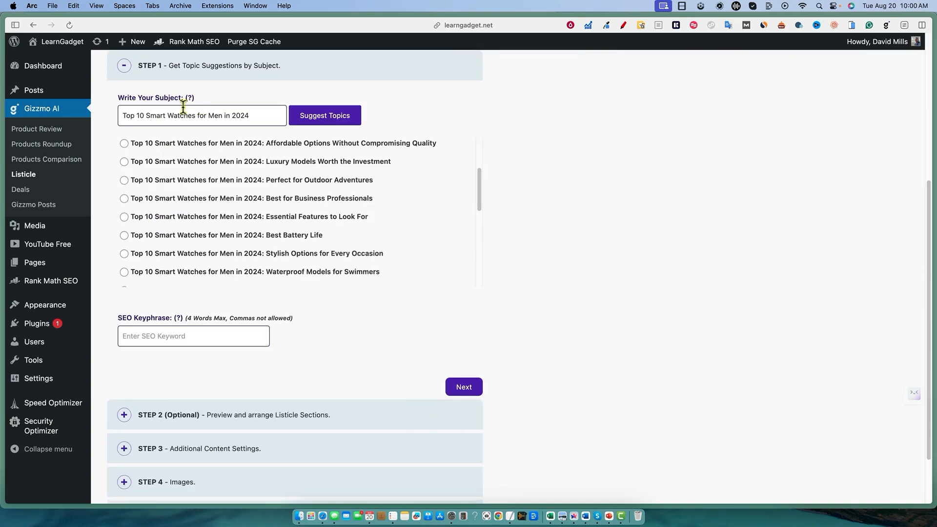
pyautogui.moveTo(120, 115); pyautogui.dragTo(257, 116)
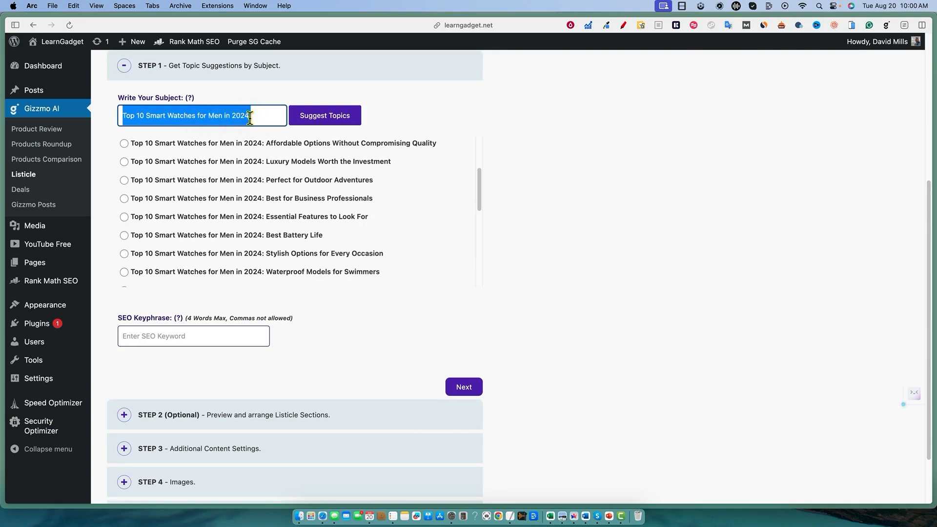
pyautogui.click(168, 337)
pyautogui.write('Top 10 Smart Watches')
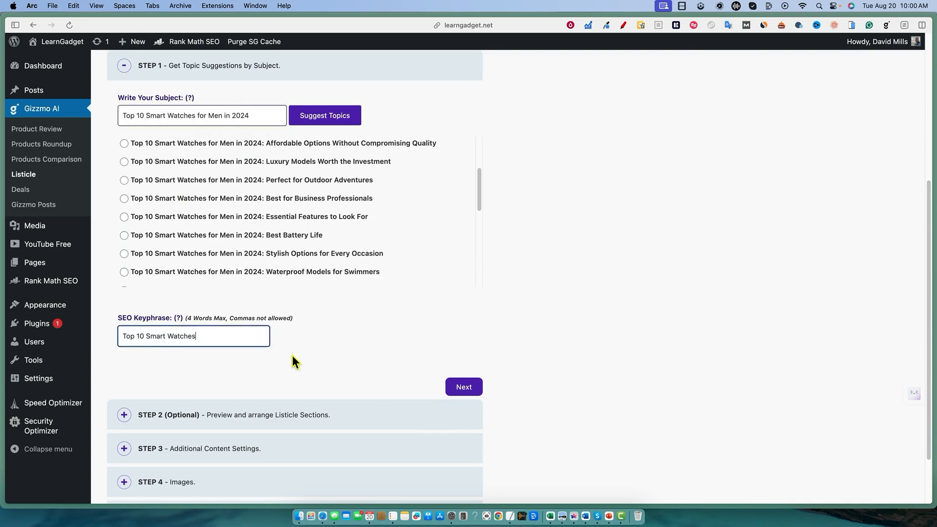
pyautogui.click(347, 354)
pyautogui.click(225, 337)
pyautogui.moveTo(195, 338); pyautogui.dragTo(115, 337)
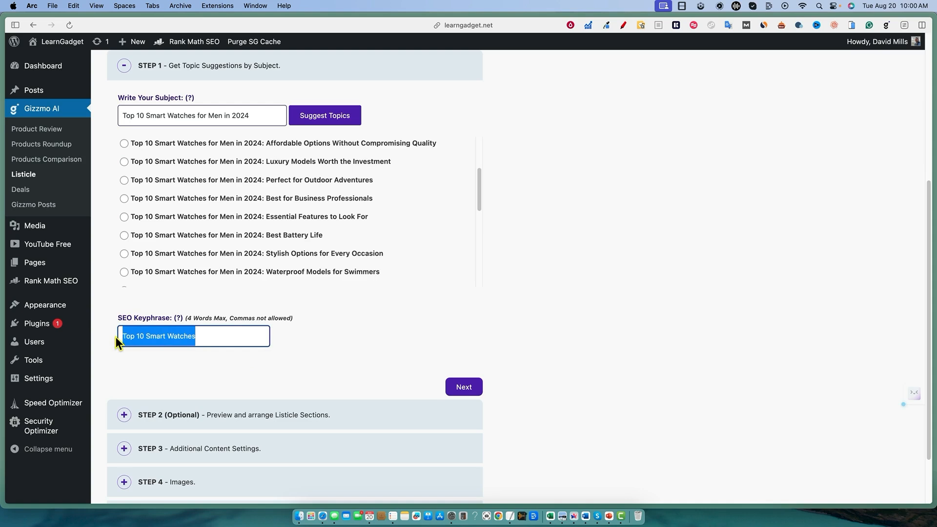
pyautogui.write('Bs')
pyautogui.press('BackSpace')
pyautogui.press('BackSpace')
pyautogui.write('To Smart Watches fo')
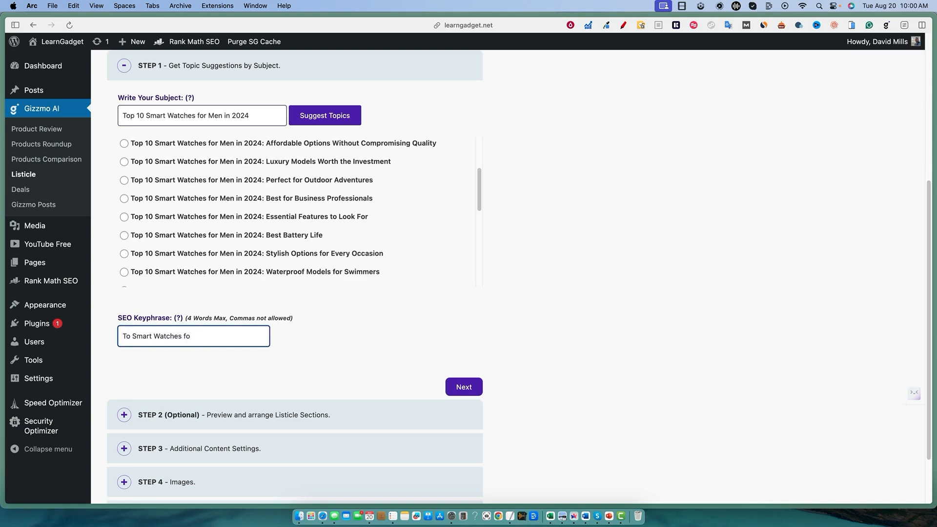
pyautogui.press('BackSpace')
pyautogui.press('BackSpace')
pyautogui.press('BackSpace')
pyautogui.press('BackSpace')
pyautogui.press('BackSpace')
pyautogui.press('BackSpace')
pyautogui.press('BackSpace')
pyautogui.press('BackSpace')
pyautogui.press('BackSpace')
pyautogui.press('BackSpace')
pyautogui.press('BackSpace')
pyautogui.press('BackSpace')
pyautogui.press('BackSpace')
pyautogui.press('BackSpace')
pyautogui.press('BackSpace')
# Step: Enter "Best mens smartwatches" as the listicle's SEO keyphrase
pyautogui.write('Best mens smartwatrch')
pyautogui.press('BackSpace')
pyautogui.press('BackSpace')
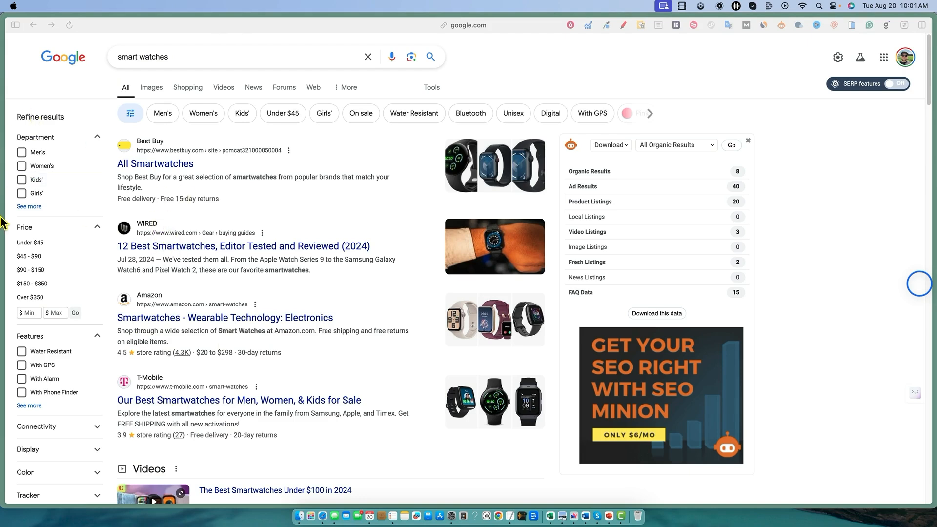
# Step: Check the Google search results for smart watches and return to the listicle form
pyautogui.click(835, 204)
pyautogui.moveTo(3, 200)
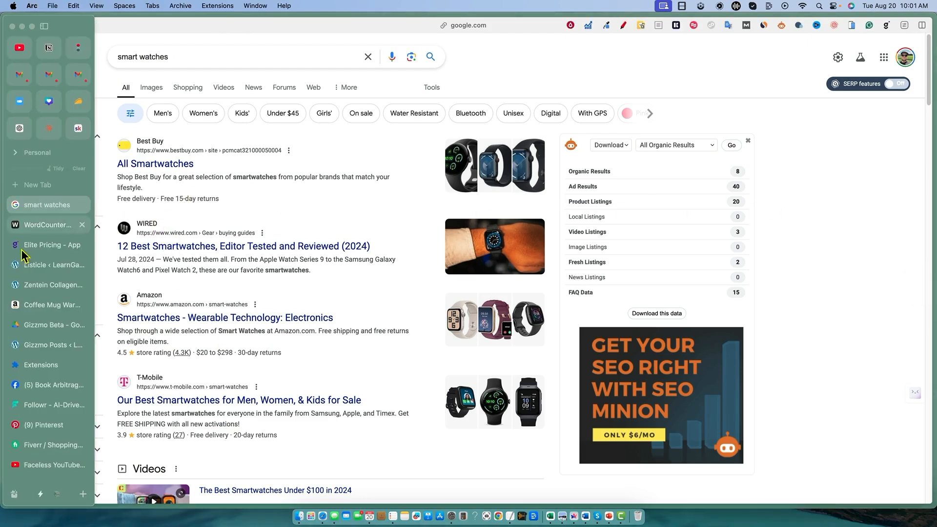
pyautogui.click(40, 286)
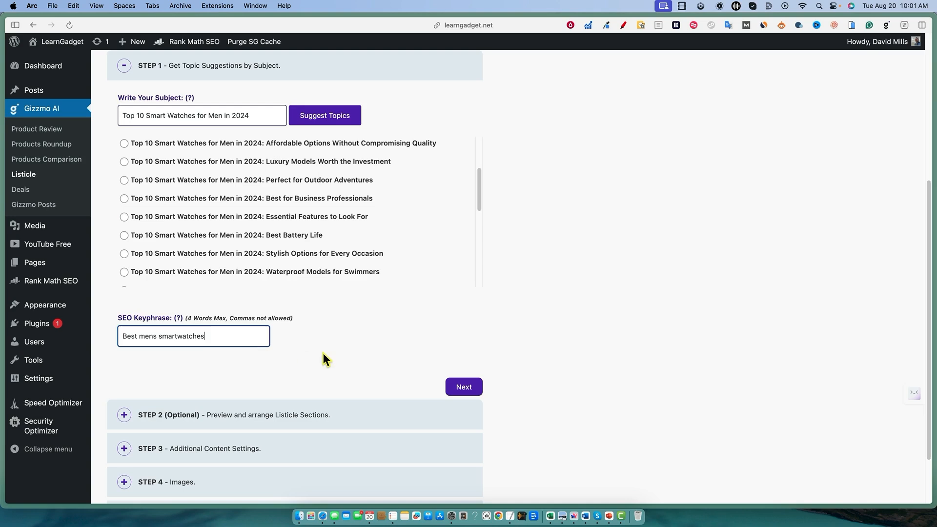
# Step: Add "2024" to the end of the SEO keyphrase and proceed to the suggested listicle sections
pyautogui.write('2024')
pyautogui.click(464, 386)
pyautogui.click(318, 317)
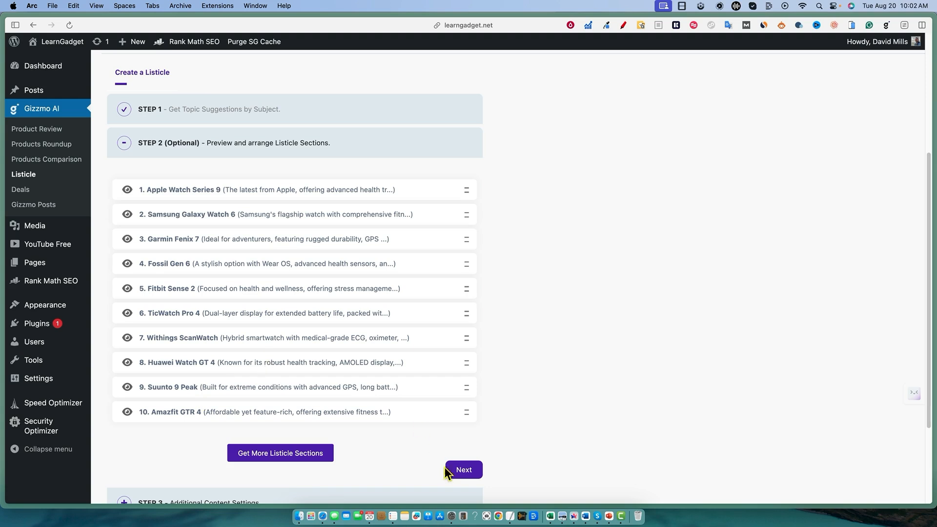
# Step: Accept the ten listicle sections, the content settings and image placeholders, and save the listicle as a draft in English
pyautogui.click(477, 469)
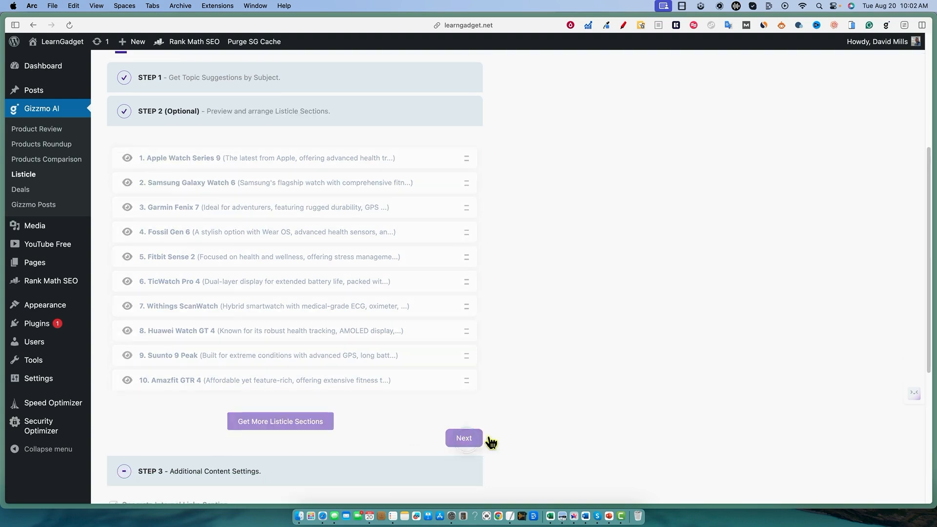
pyautogui.click(466, 383)
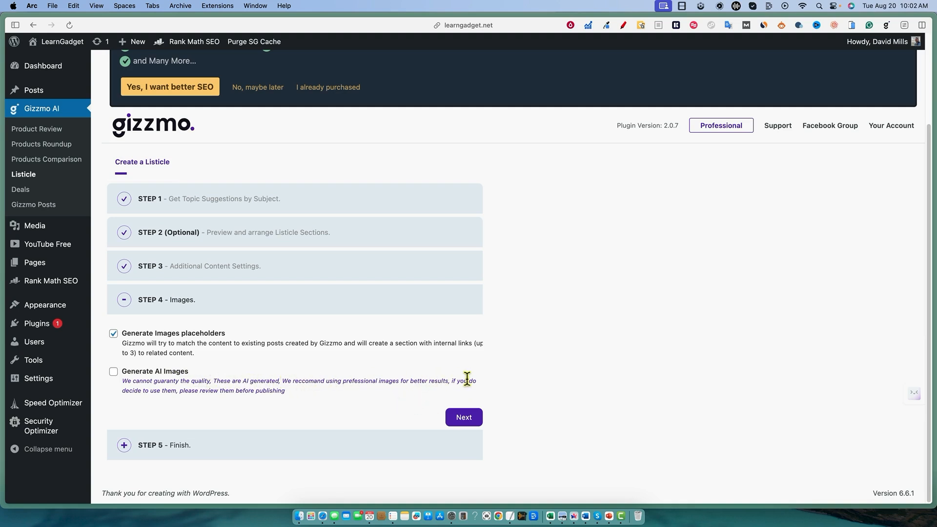
pyautogui.click(471, 420)
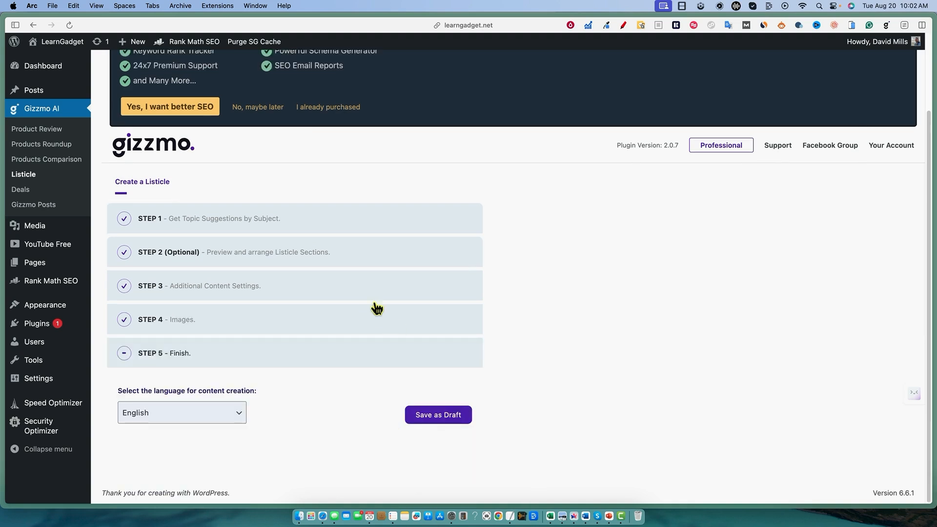
pyautogui.click(425, 416)
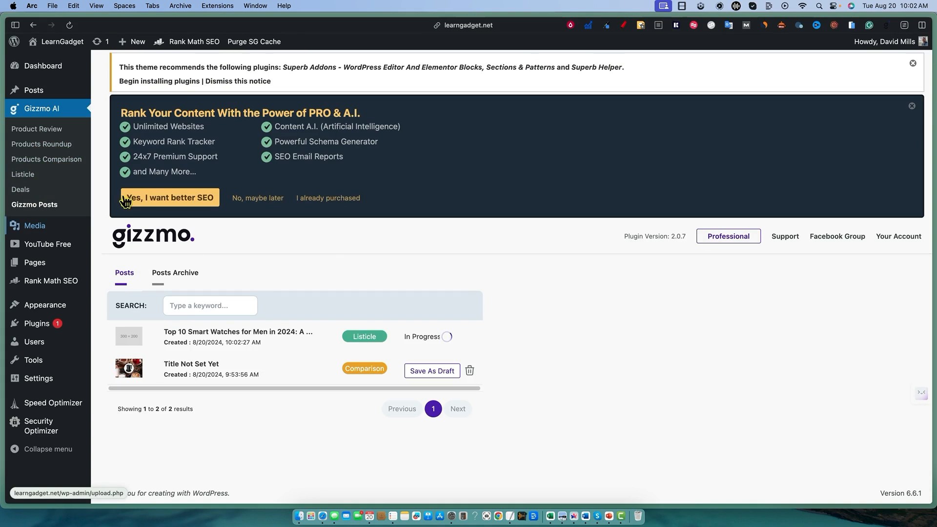
# Step: Check the listicle's progress among the Gizzmo posts and look through the site's draft posts
pyautogui.click(34, 209)
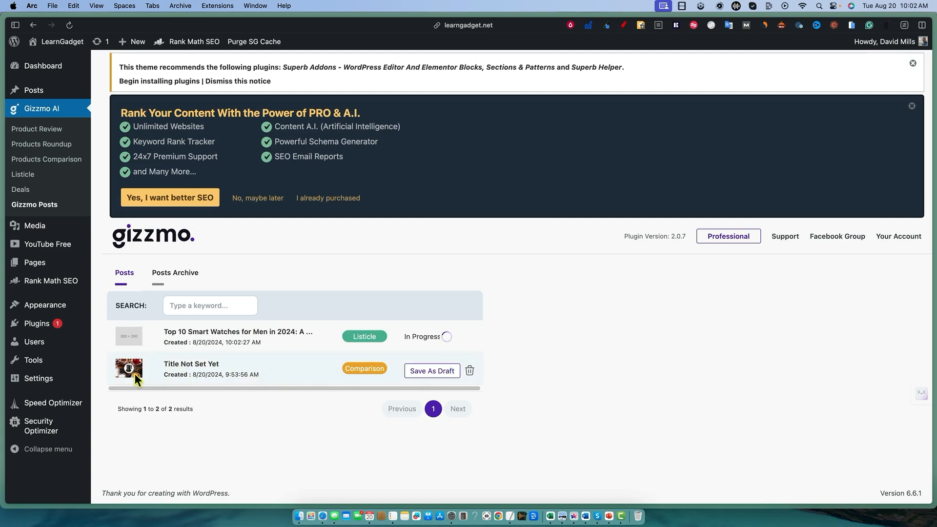
pyautogui.moveTo(45, 71)
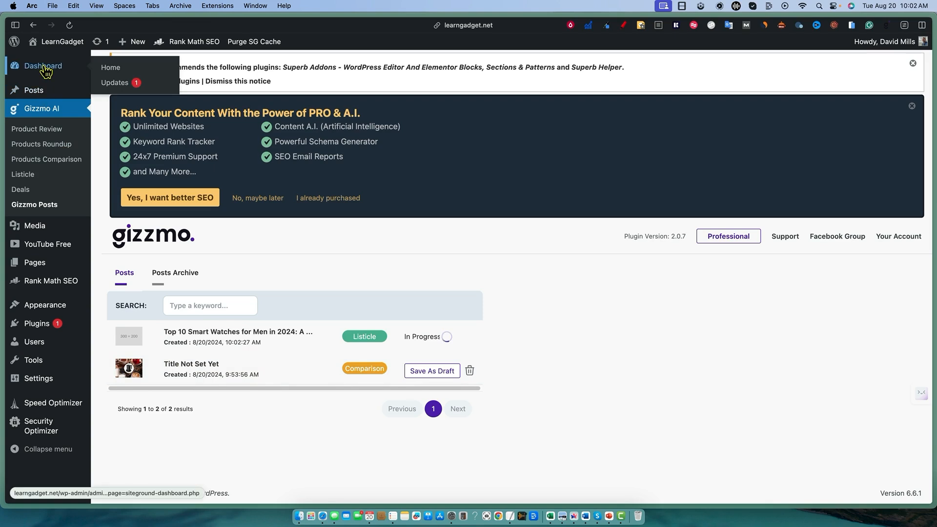
pyautogui.moveTo(35, 92)
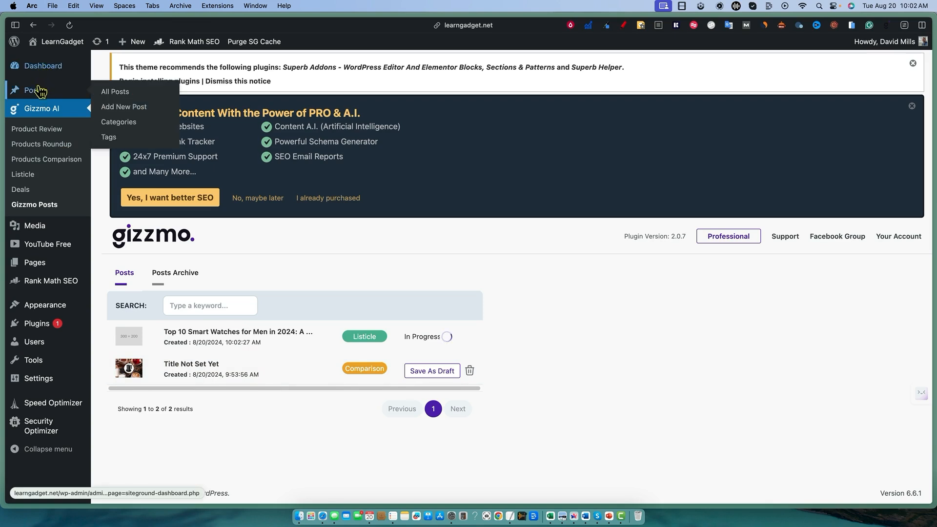
pyautogui.click(111, 93)
pyautogui.click(202, 276)
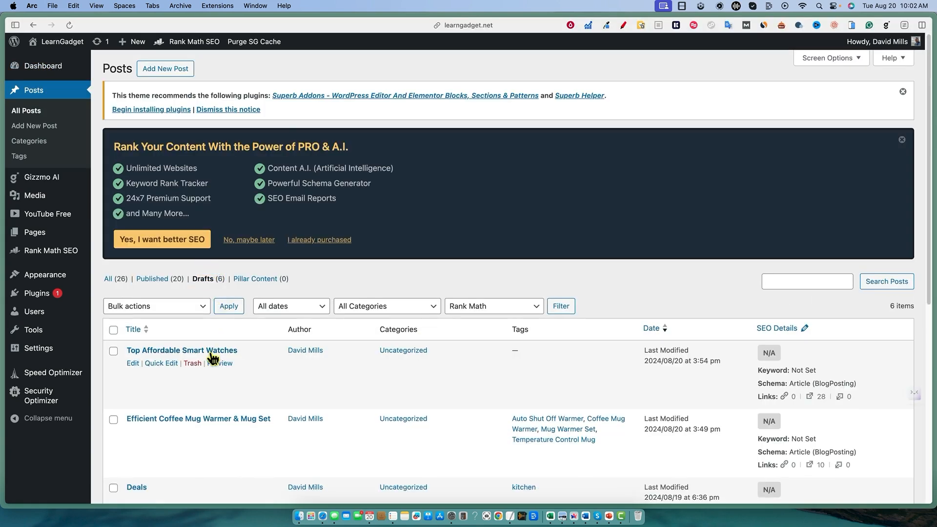
pyautogui.scroll(-2, 162, 323)
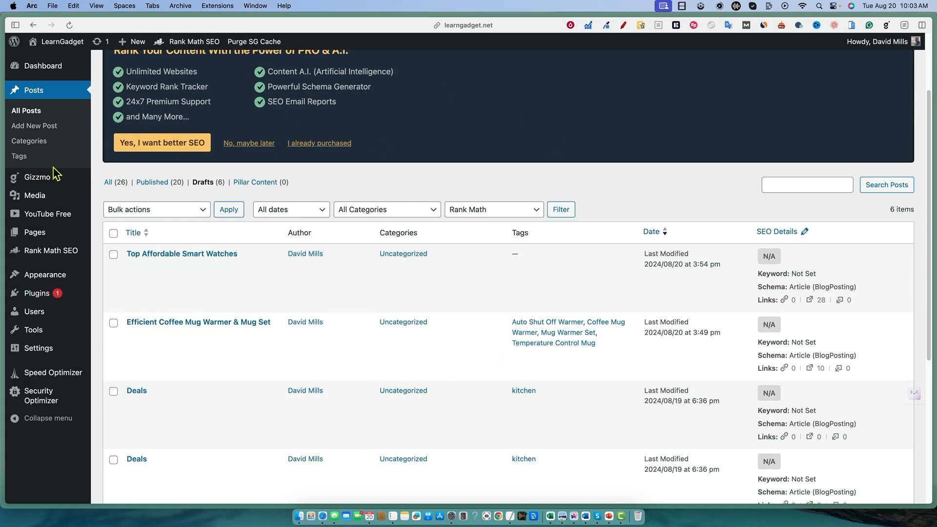
pyautogui.moveTo(43, 195)
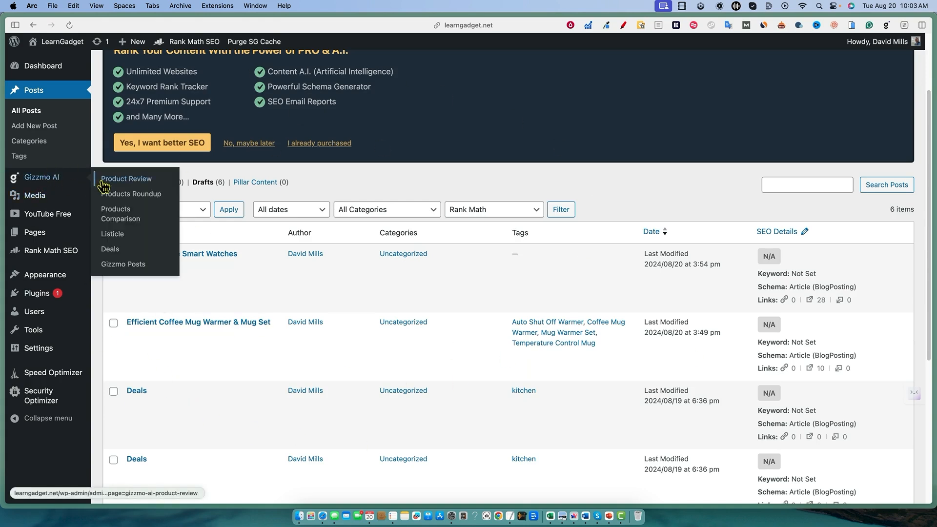
# Step: Check the listicle's progress among the Gizzmo posts, and open the first deal post in Gizzmo's Deals to view its live deals
pyautogui.click(124, 264)
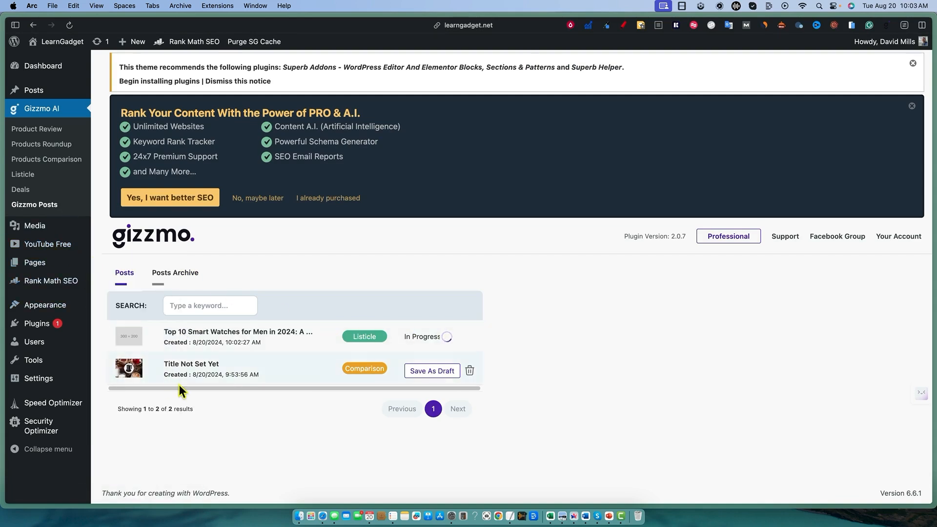
pyautogui.click(25, 190)
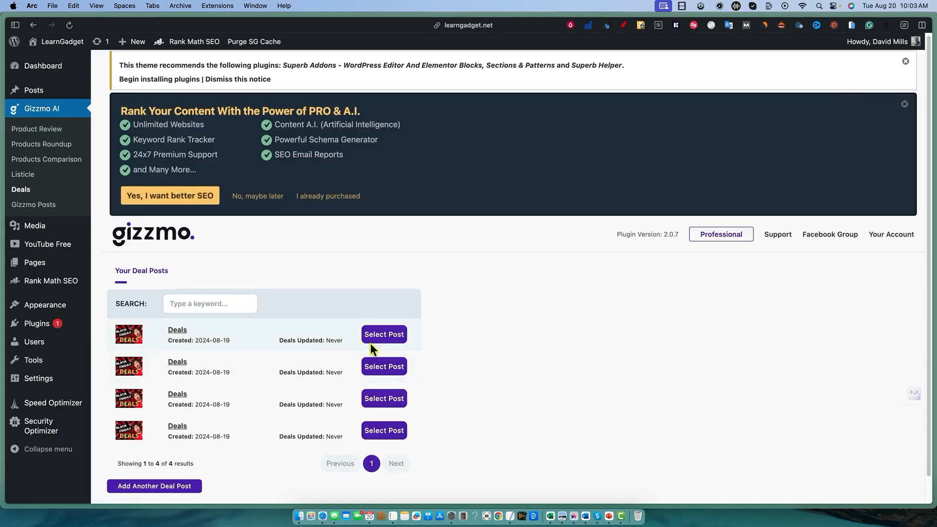
pyautogui.scroll(-1, 478, 358)
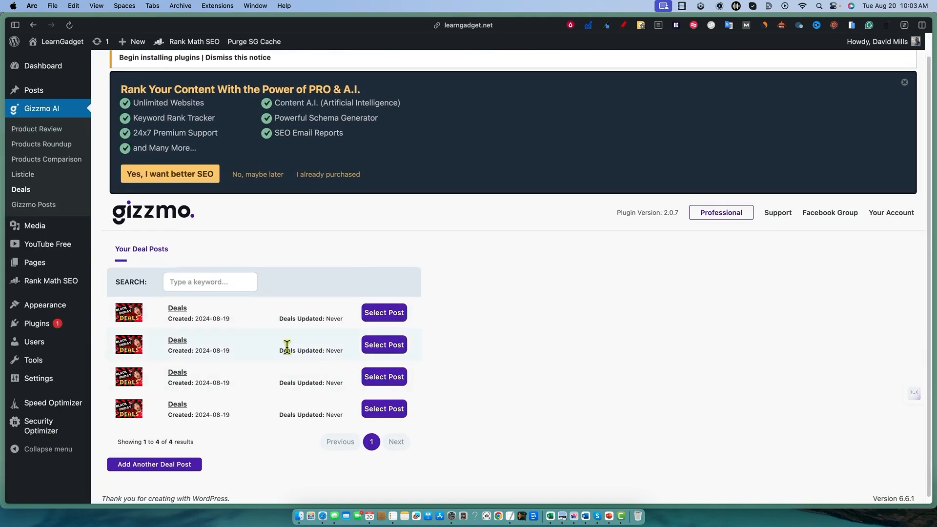
pyautogui.scroll(-1, 219, 419)
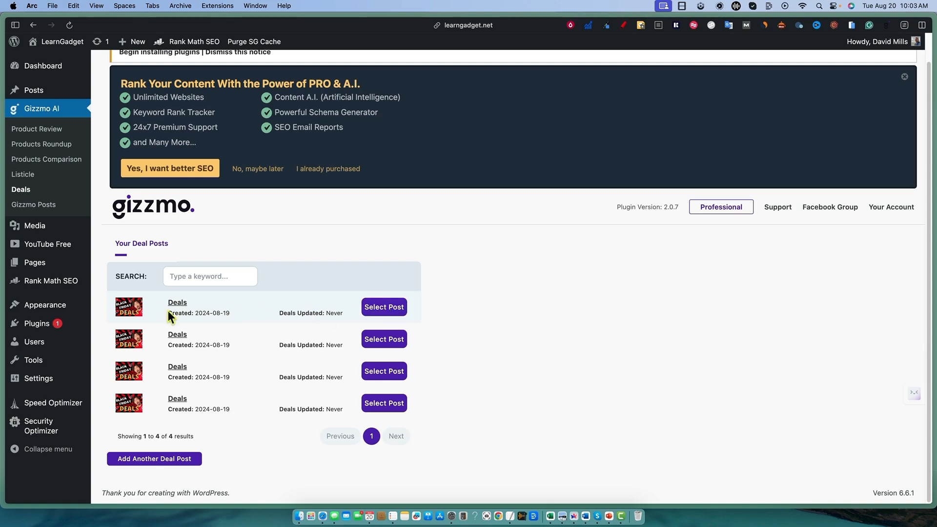
pyautogui.click(390, 311)
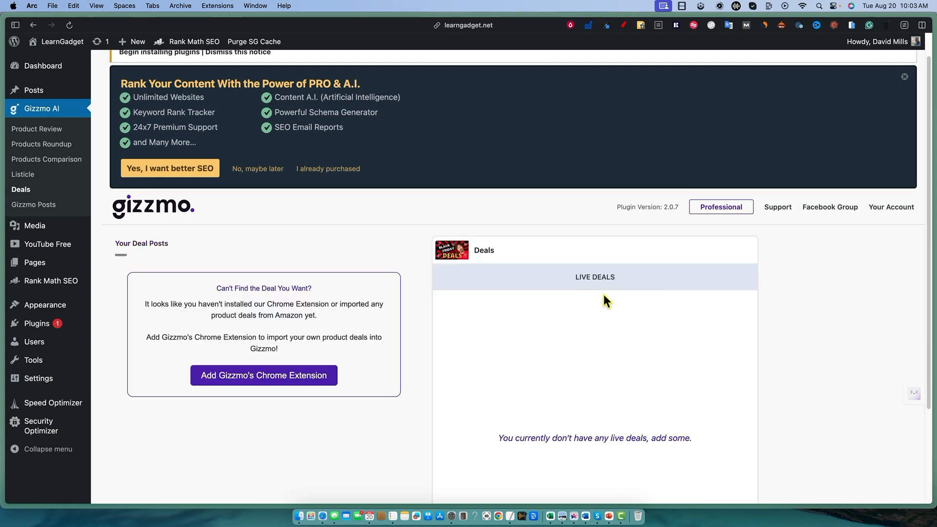
pyautogui.scroll(-4, 614, 277)
pyautogui.scroll(5, 598, 320)
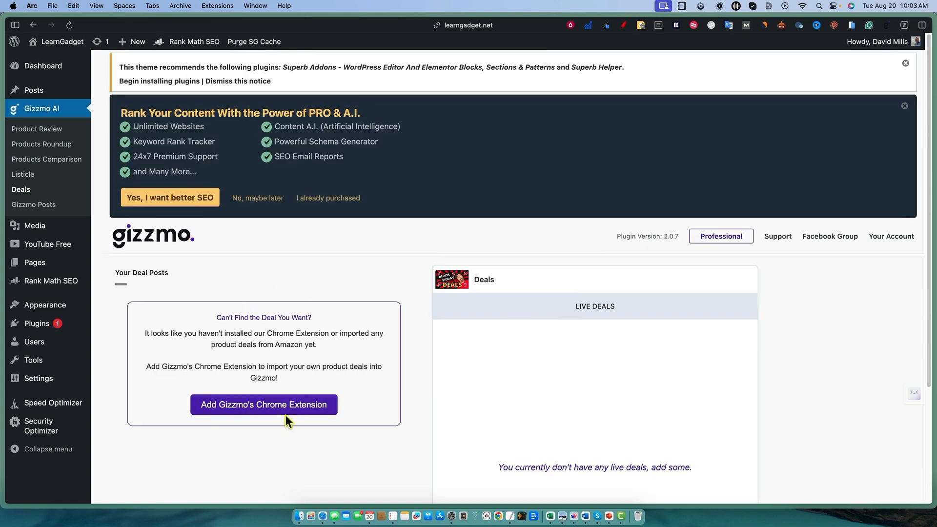
# Step: Switch to Amazon, open the Solimo Coffee Pods from Today's Deals and import the product with the Gizzmo extension
pyautogui.moveTo(4, 216)
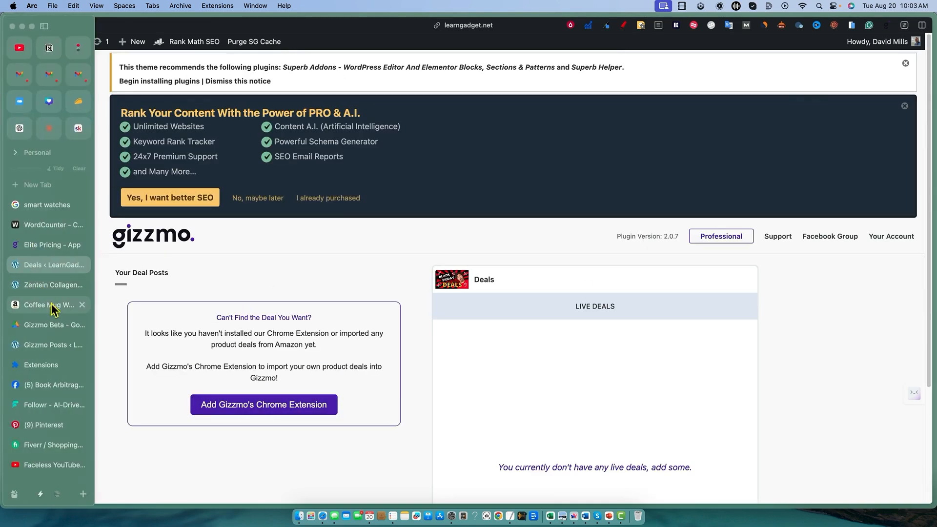
pyautogui.click(51, 307)
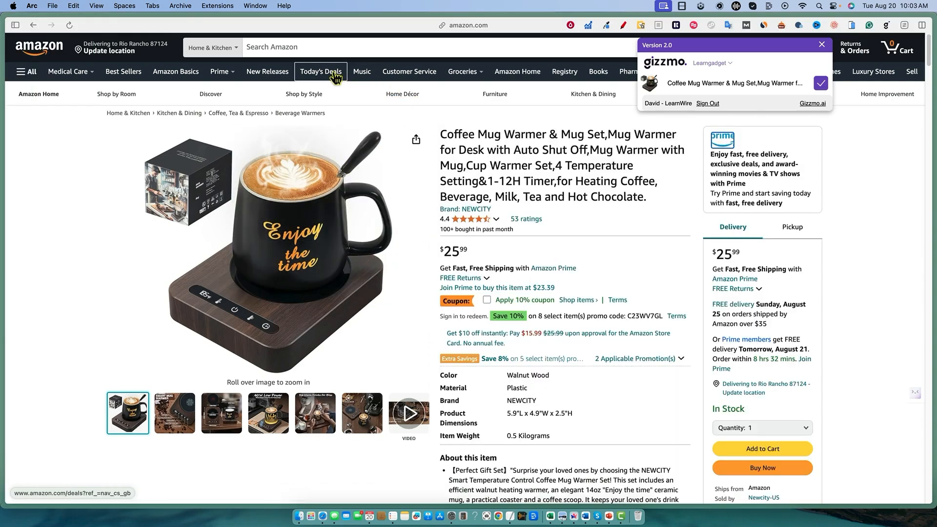
pyautogui.click(336, 78)
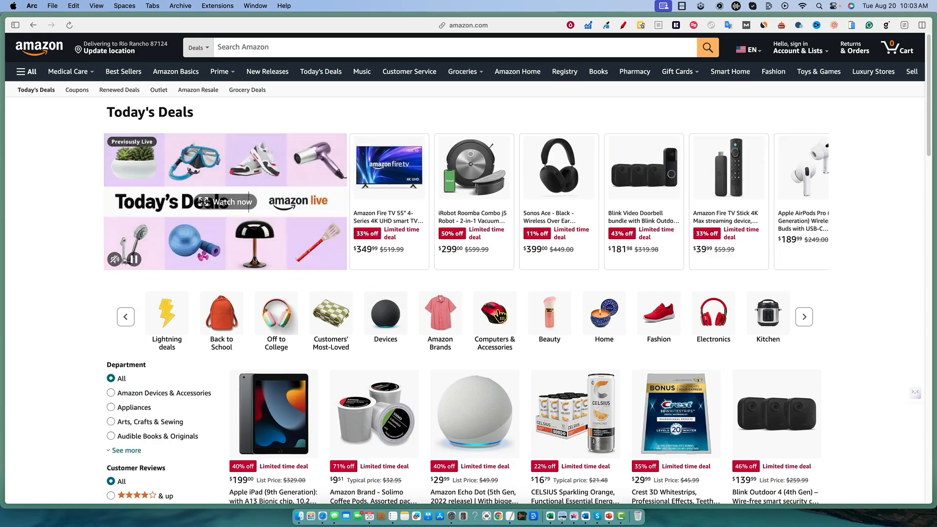
pyautogui.scroll(-3, 826, 342)
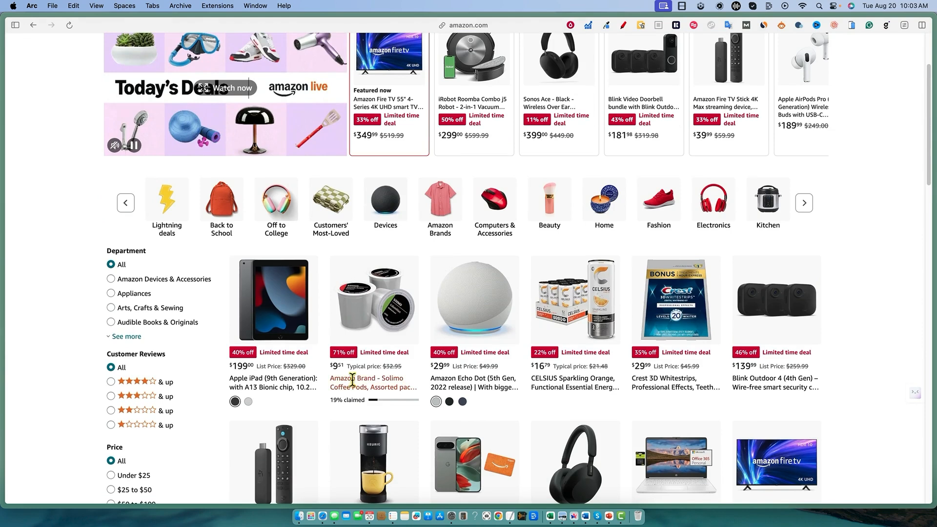
pyautogui.click(379, 386)
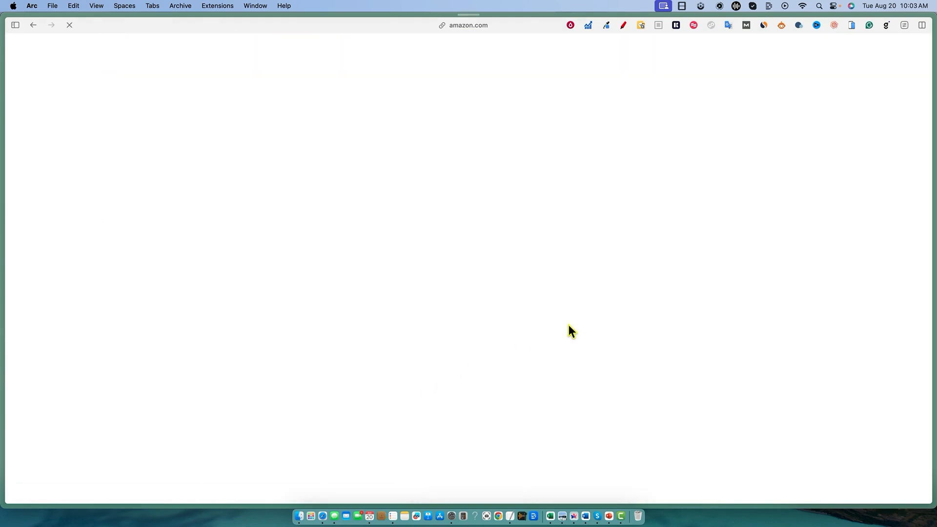
pyautogui.click(858, 129)
pyautogui.click(885, 26)
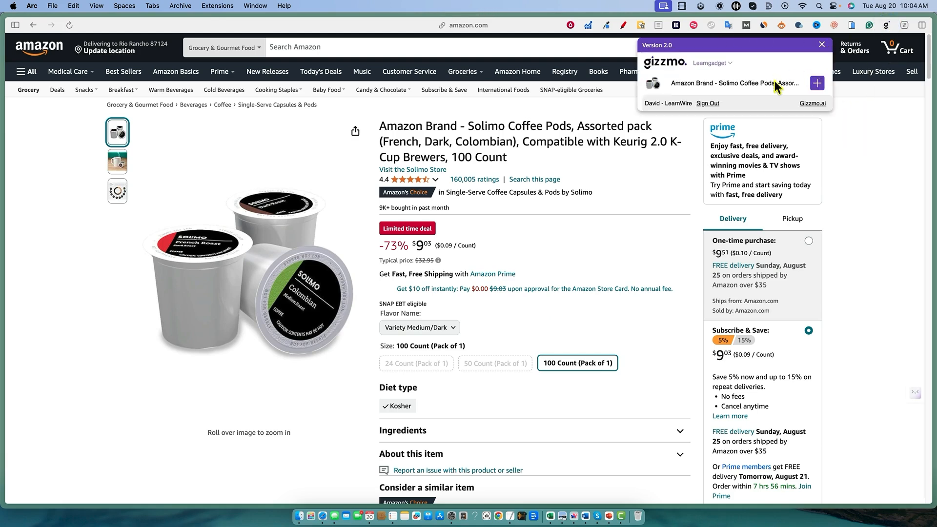
pyautogui.click(817, 83)
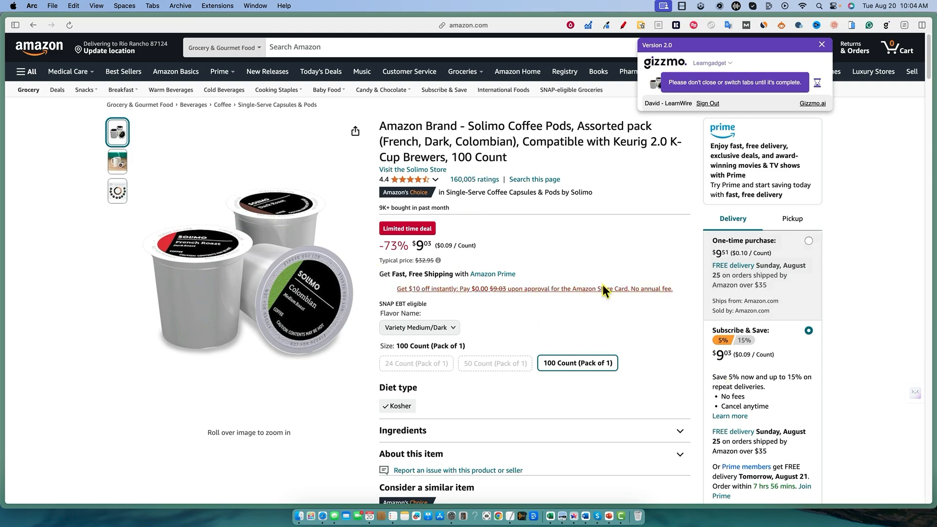
pyautogui.scroll(-1, 526, 328)
pyautogui.scroll(-5, 575, 327)
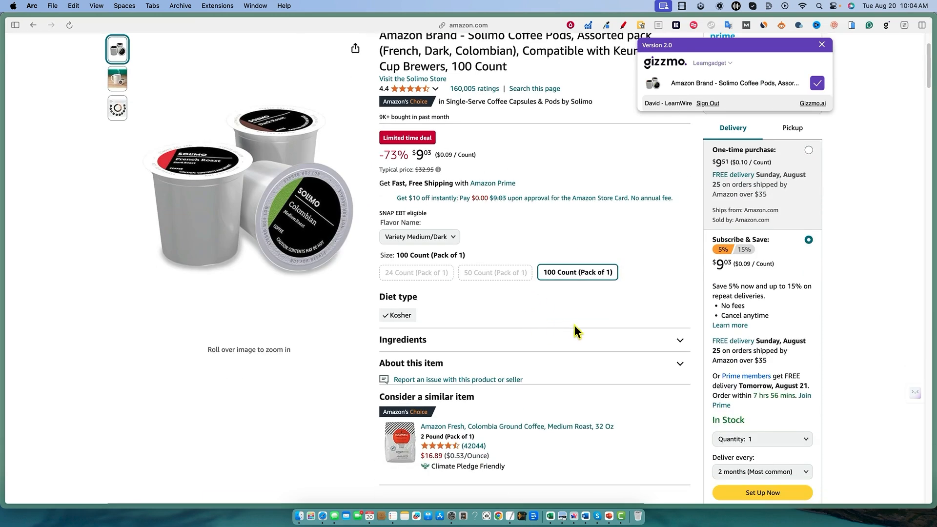
pyautogui.scroll(-5, 580, 326)
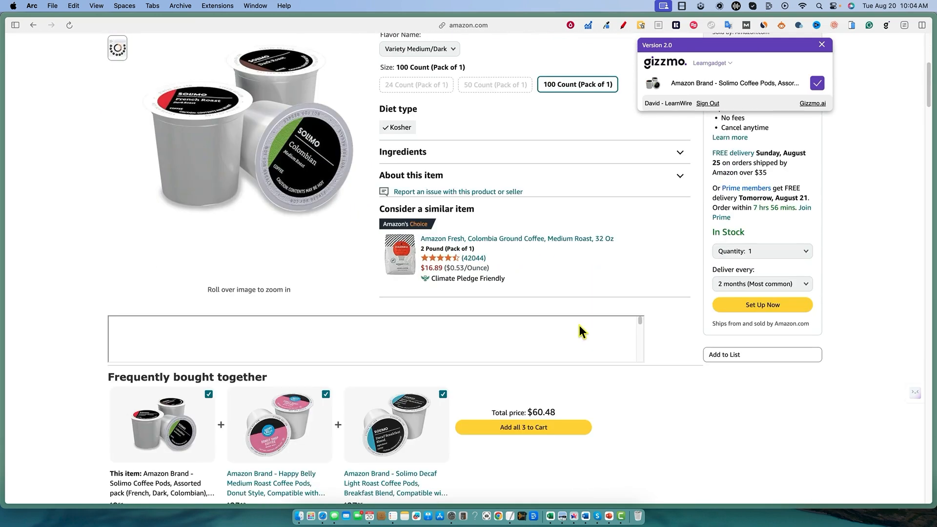
pyautogui.scroll(10, 579, 327)
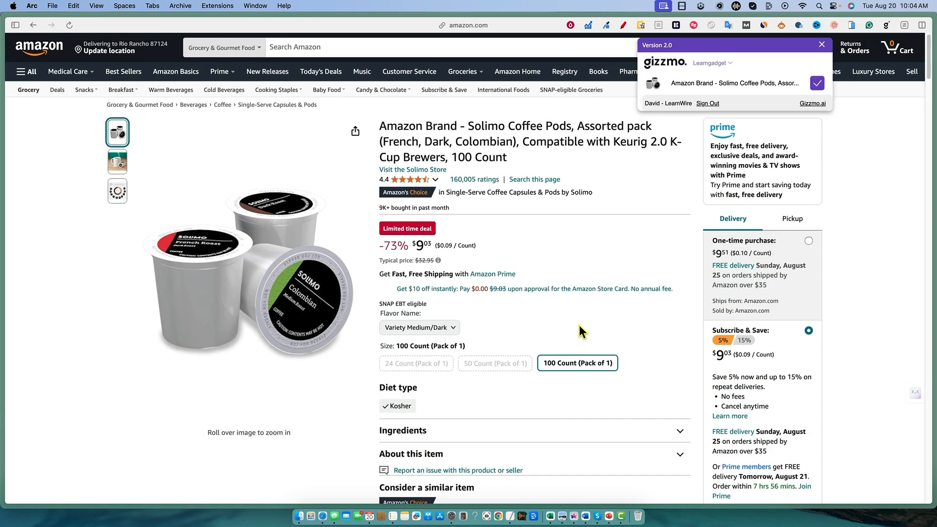
# Step: Return to Today's Deals, open the Keurig K-Mini Single Serve Coffee Maker and import it with the Gizzmo extension
pyautogui.click(34, 25)
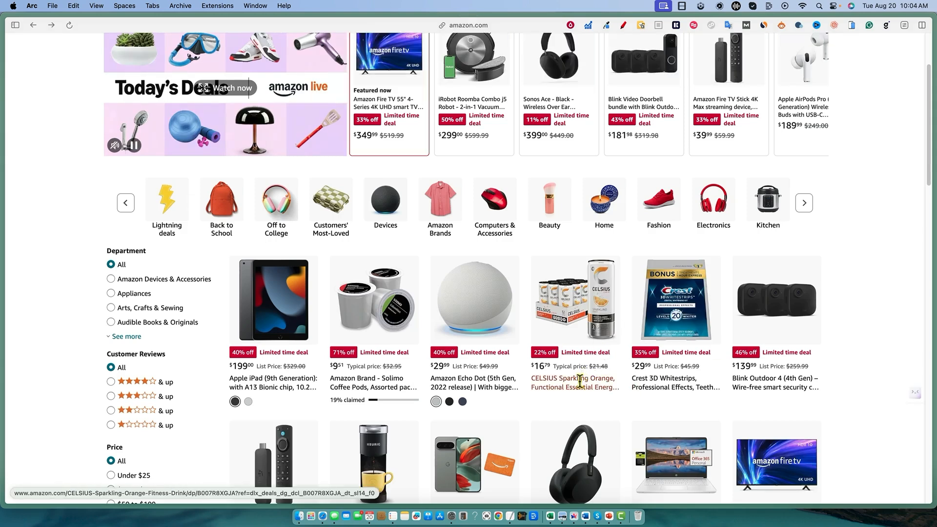
pyautogui.scroll(-5, 579, 382)
pyautogui.click(394, 353)
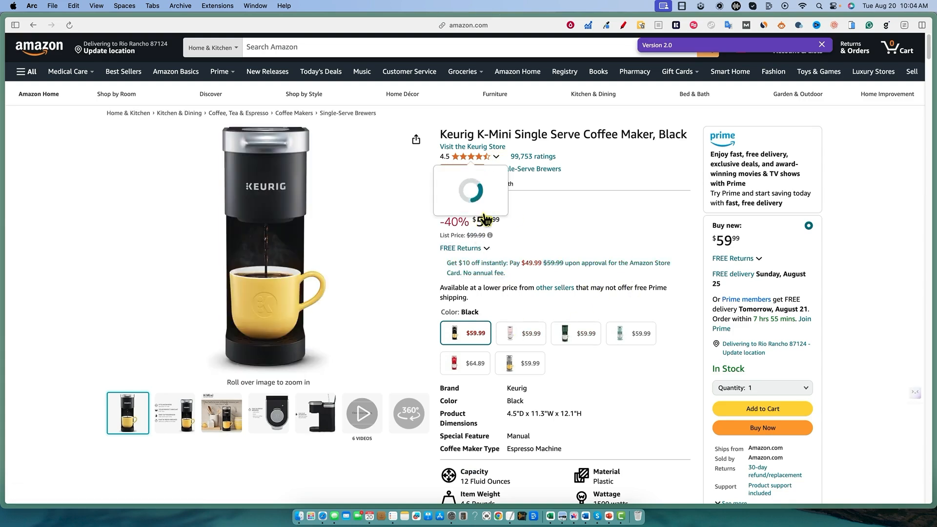
pyautogui.click(821, 44)
pyautogui.click(886, 25)
pyautogui.click(813, 86)
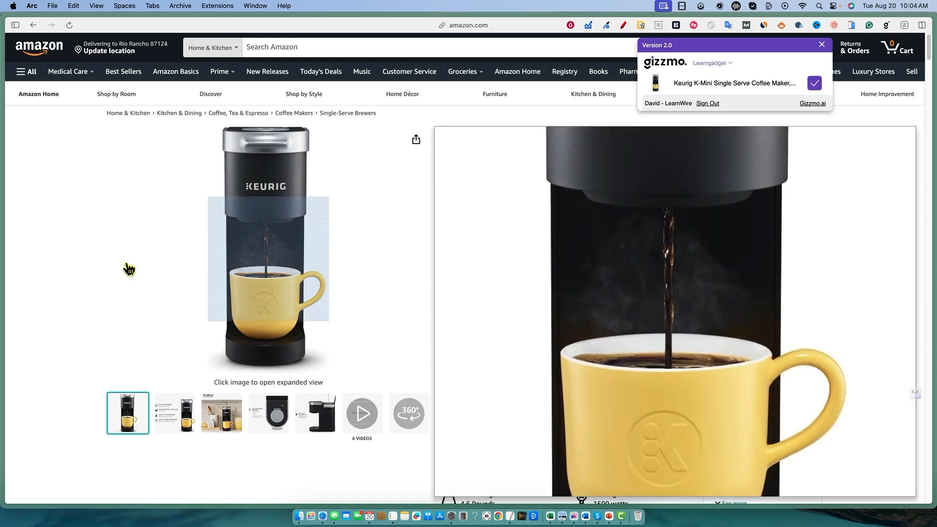
# Step: Return to Gizzmo's Deals in WordPress, reload the page, select the first deal post and load the Solimo Coffee Pods deal details
pyautogui.moveTo(1, 261)
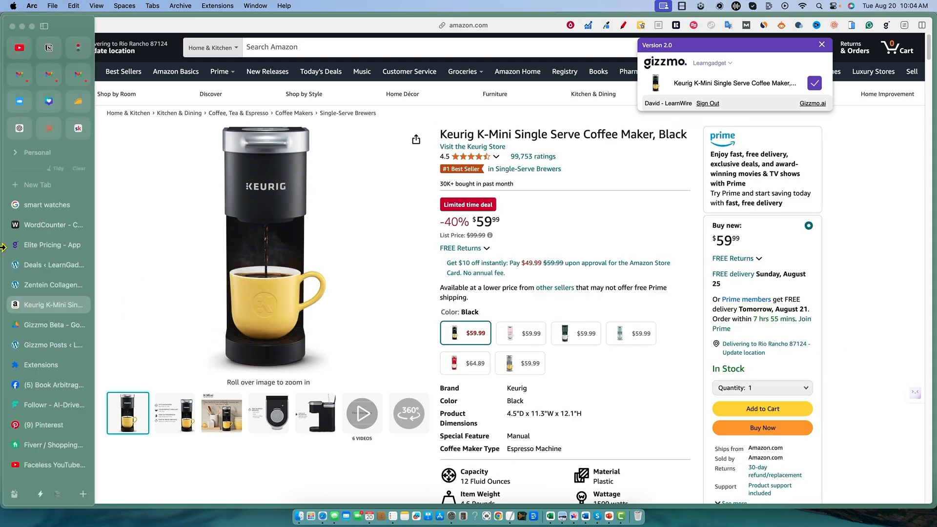
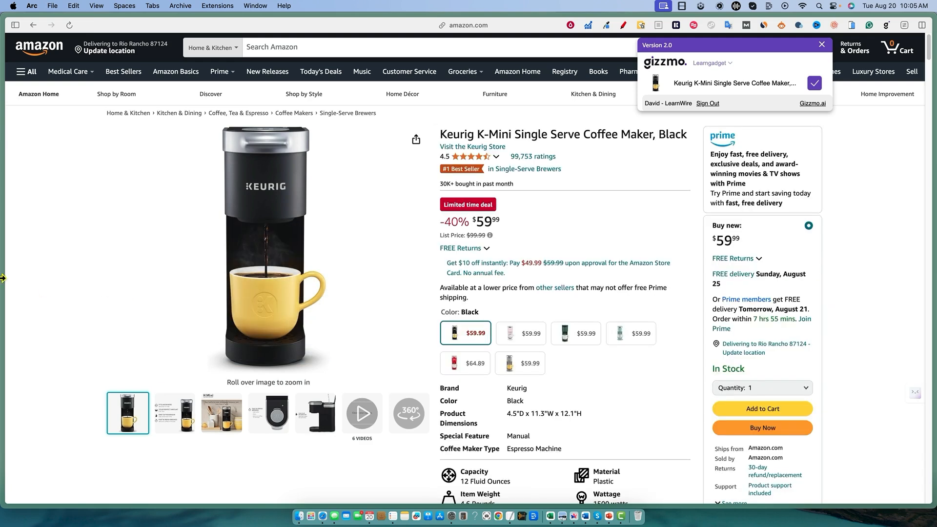
pyautogui.moveTo(3, 278)
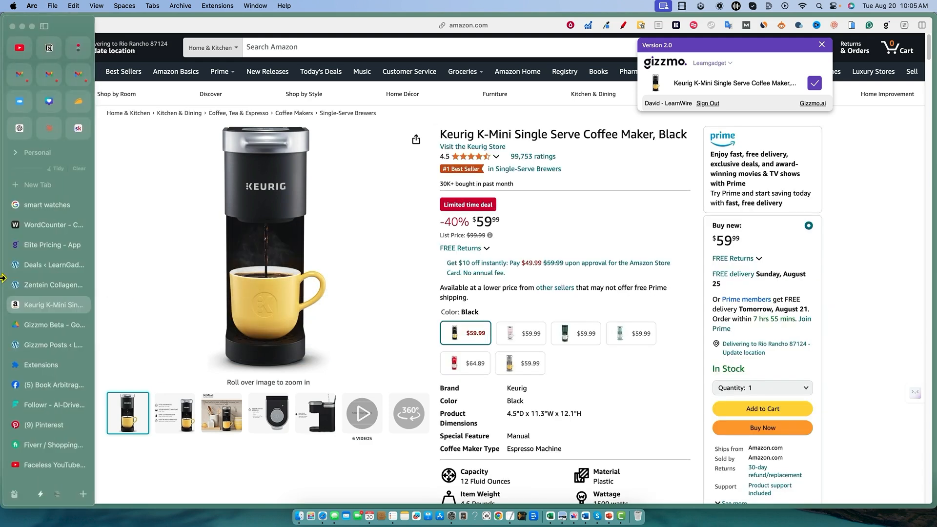
pyautogui.click(45, 264)
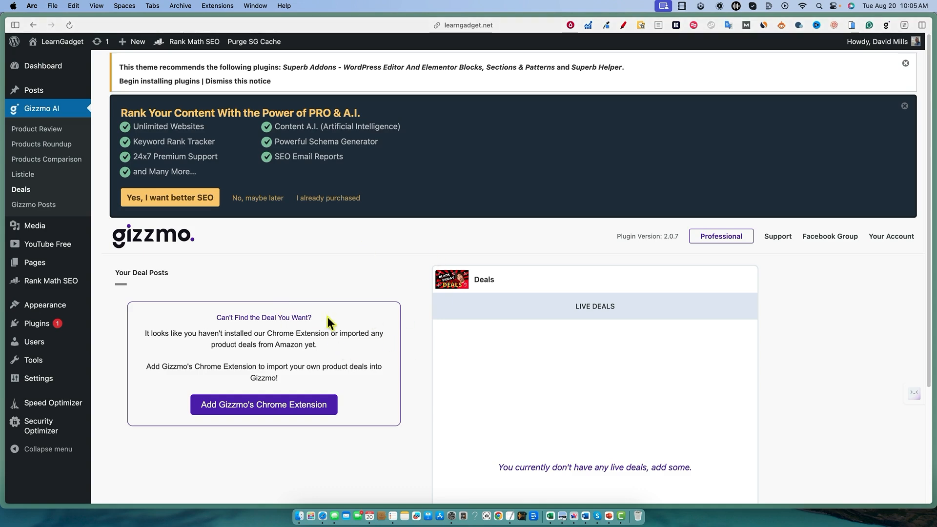
pyautogui.click(71, 26)
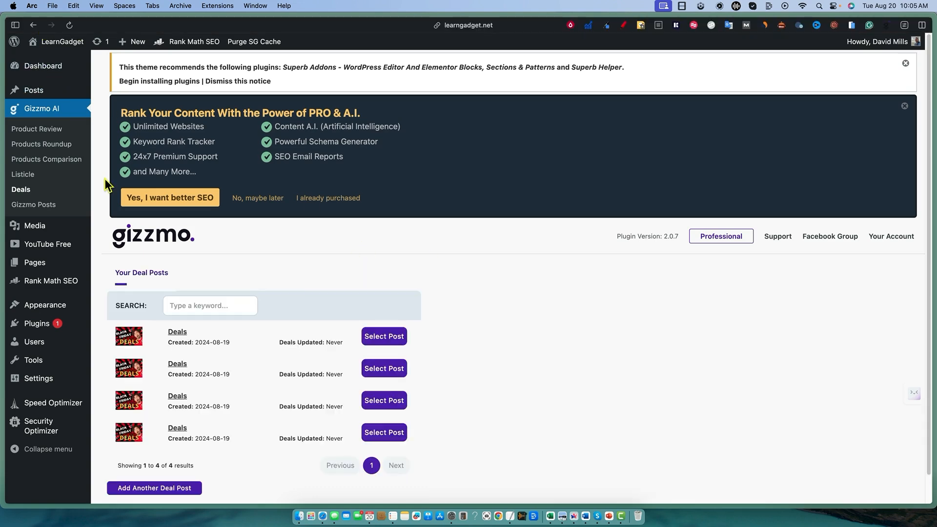
pyautogui.click(379, 339)
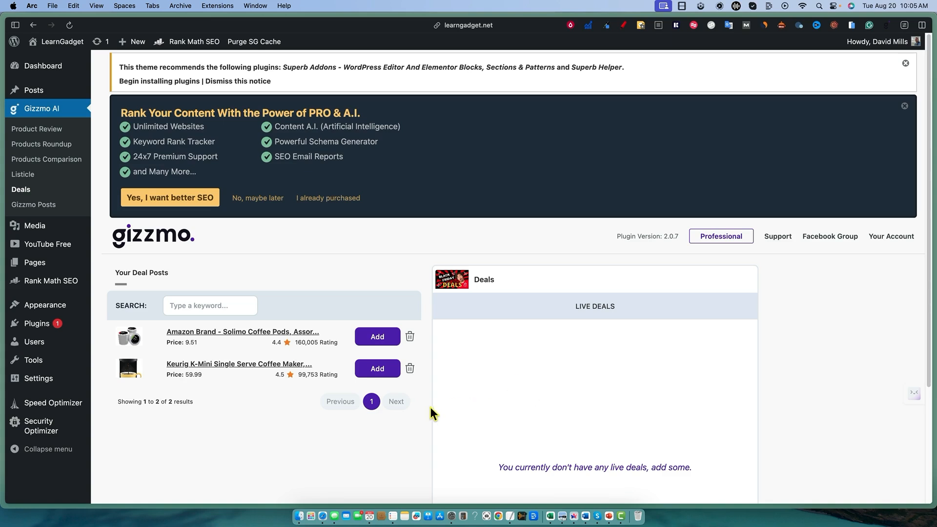
pyautogui.click(376, 336)
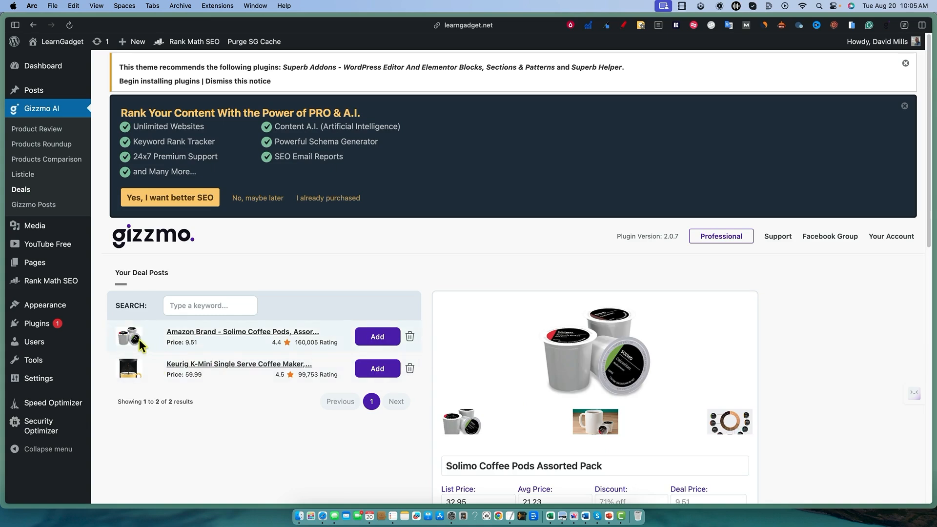
# Step: Publish the Keurig K-Mini Coffee Maker deal to the post with a Discount Badge and save the deals changes
pyautogui.scroll(-3, 636, 341)
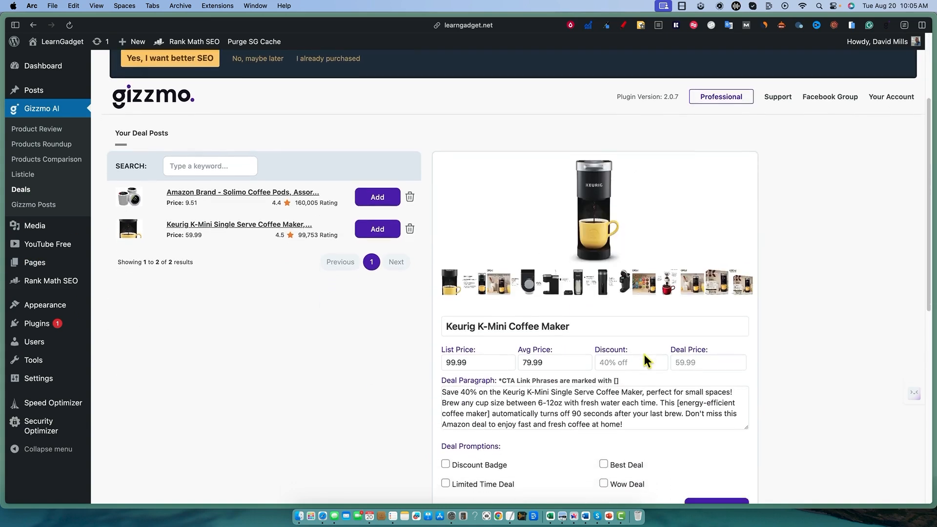
pyautogui.scroll(-2, 643, 354)
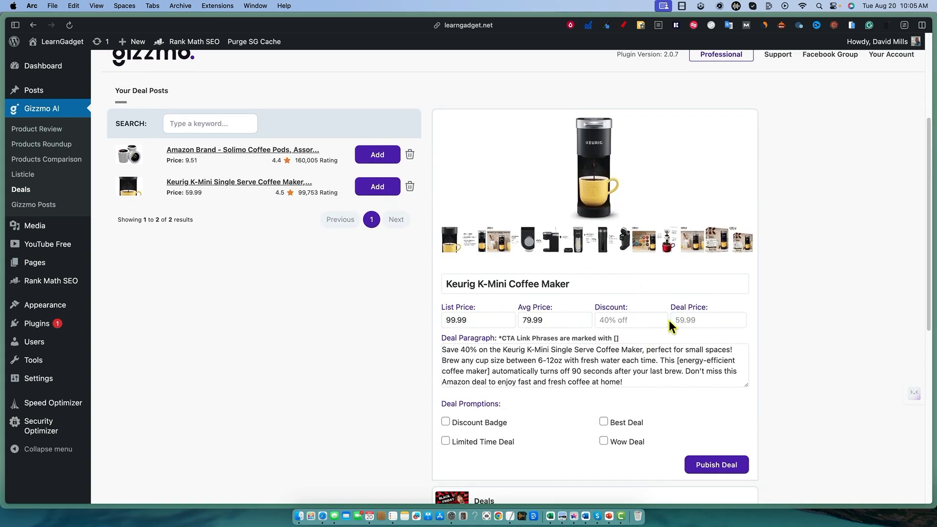
pyautogui.scroll(-3, 642, 330)
pyautogui.scroll(1, 654, 329)
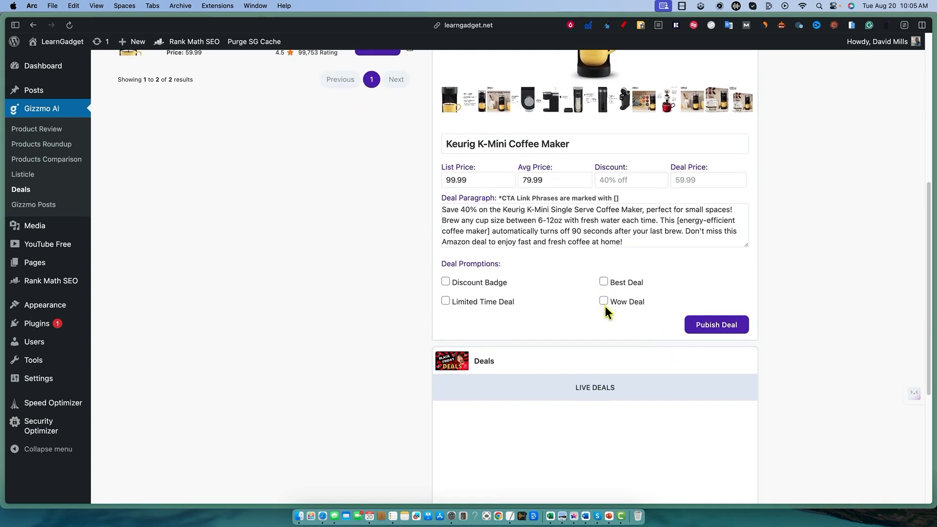
pyautogui.click(446, 285)
pyautogui.click(719, 328)
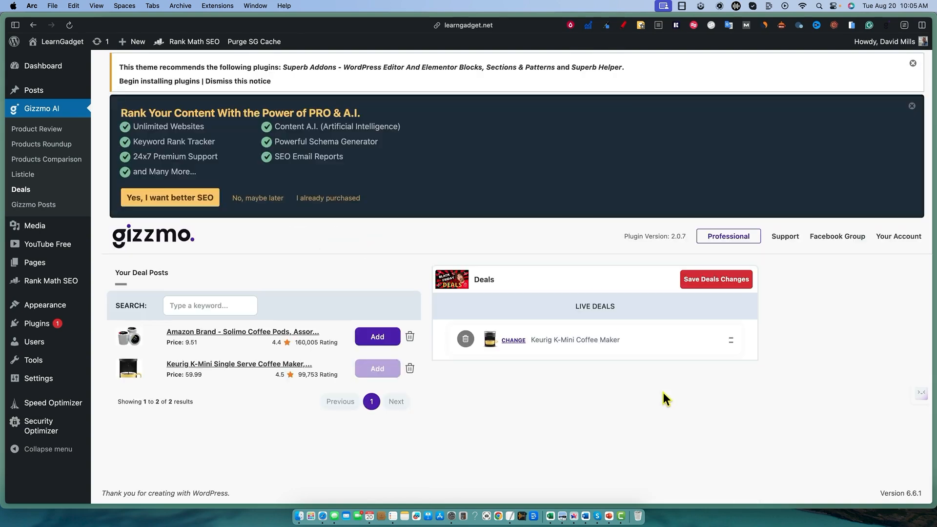
pyautogui.click(734, 280)
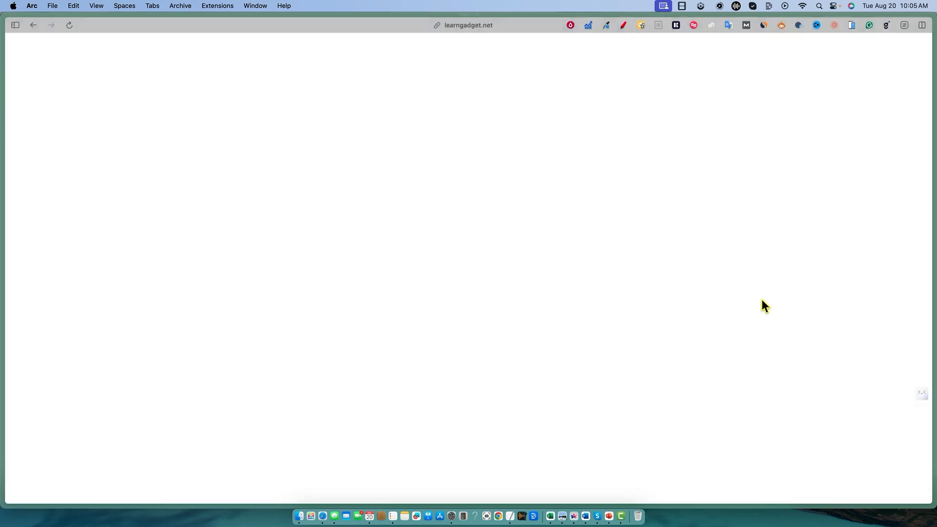
# Step: View the LearnGadget site's front page and return to the WordPress dashboard
pyautogui.moveTo(52, 45)
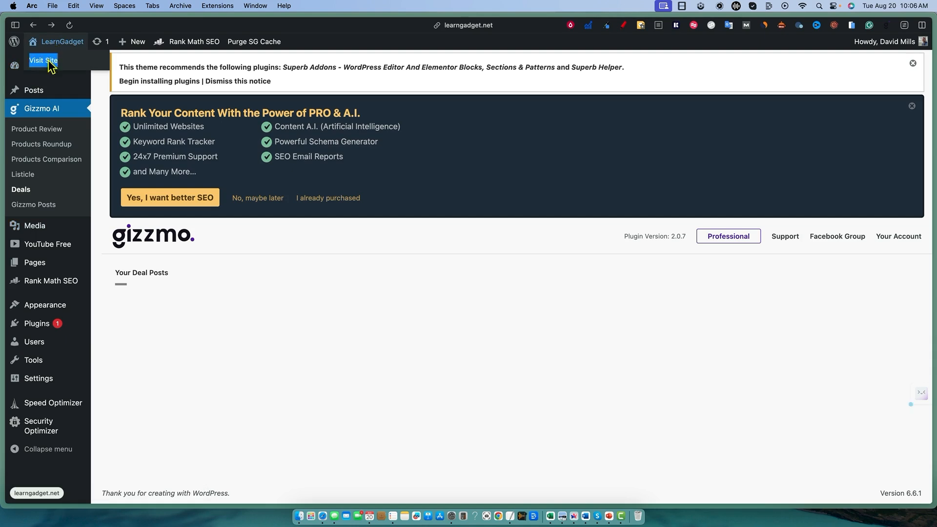
pyautogui.click(51, 61)
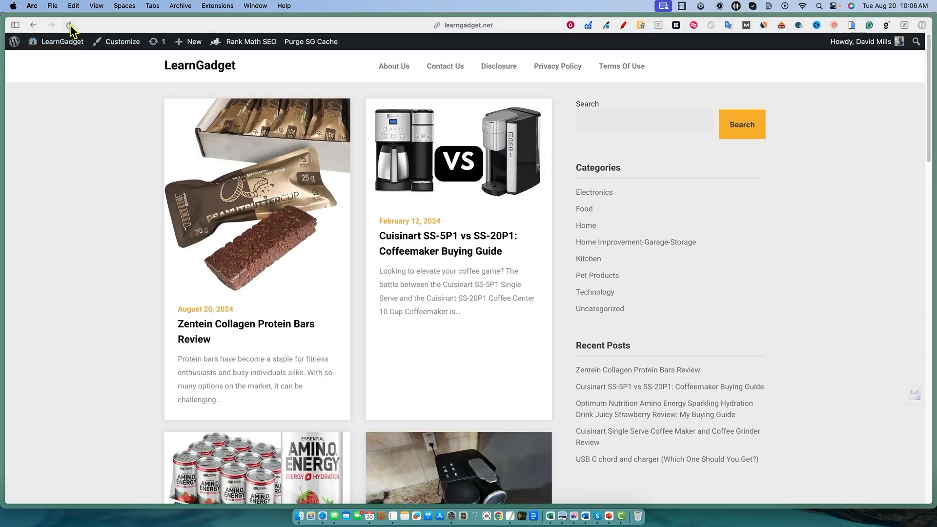
pyautogui.moveTo(81, 43)
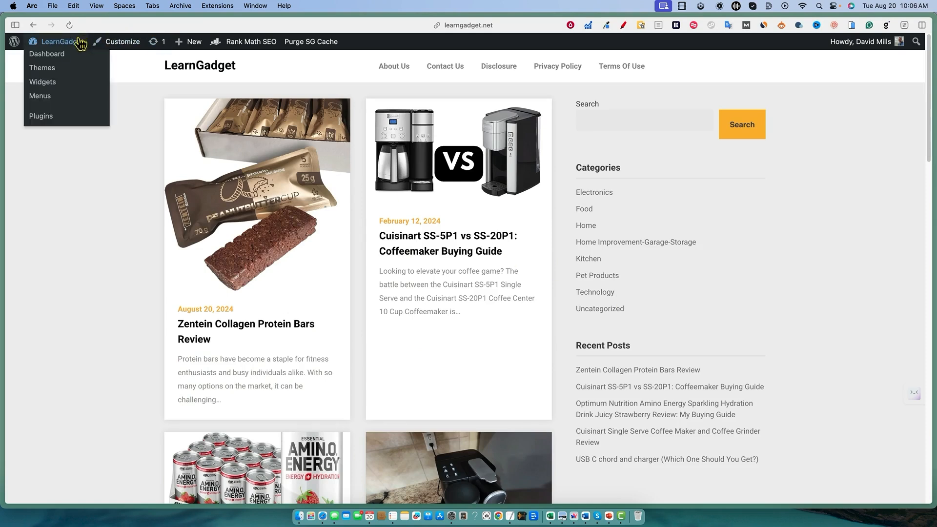
pyautogui.click(48, 55)
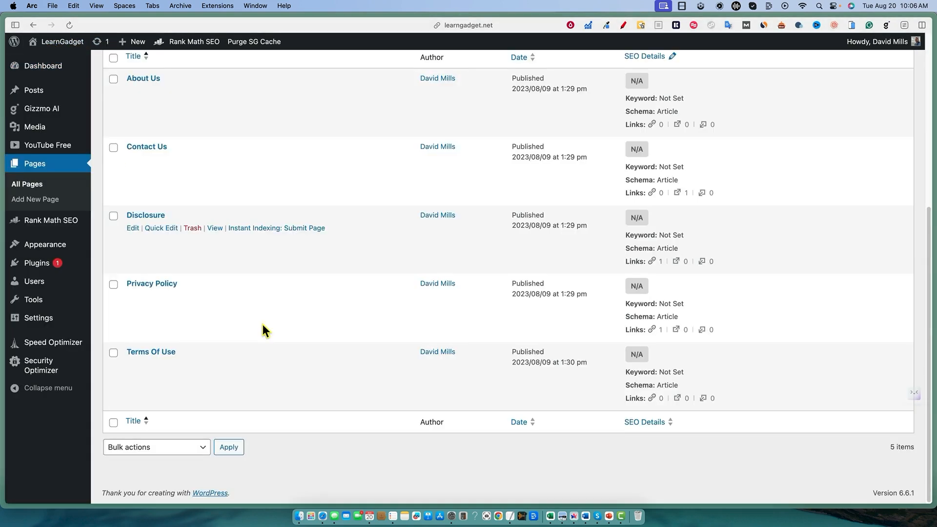
# Step: Open the list of all posts and preview the newest Deals draft
pyautogui.scroll(10, 262, 324)
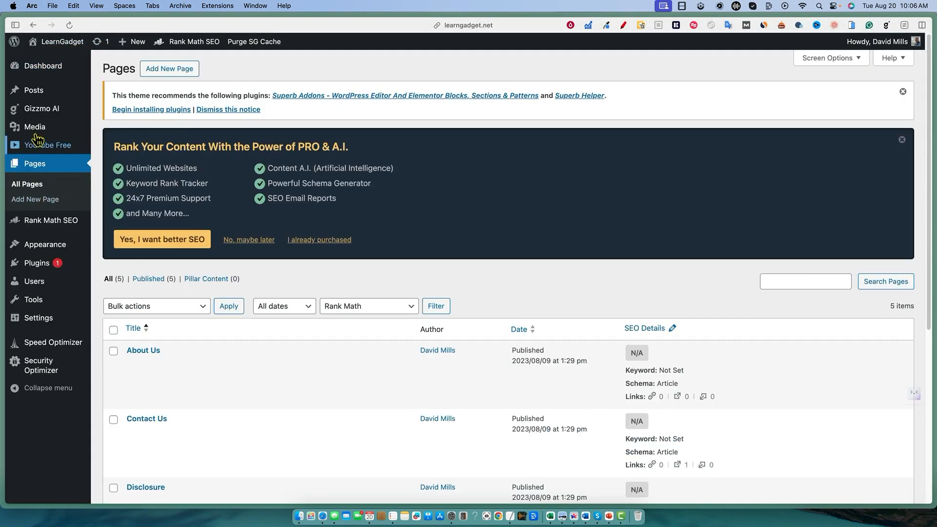
pyautogui.moveTo(34, 97)
pyautogui.click(112, 91)
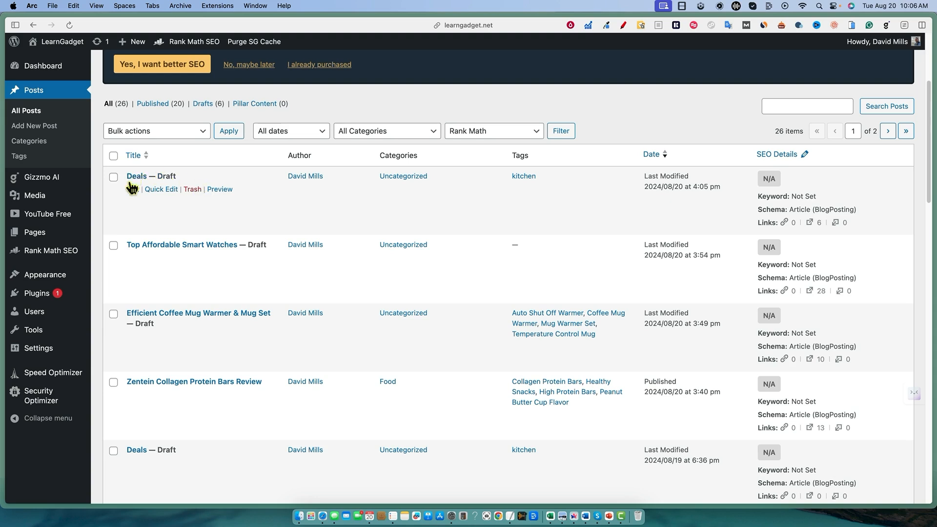
pyautogui.click(219, 189)
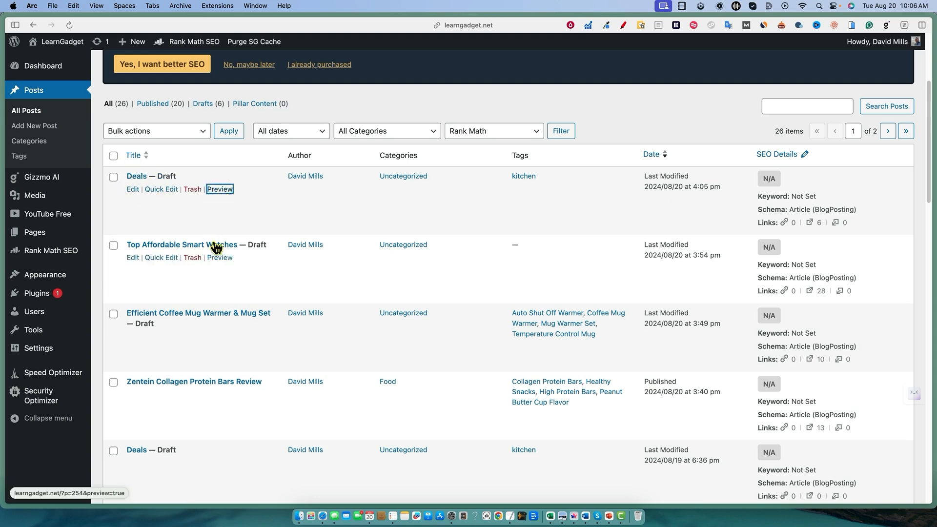
# Step: Examine the Deals post preview from the banner through the intro text to the Keurig K-Mini deal's discount badges and product image
pyautogui.scroll(-1, 312, 272)
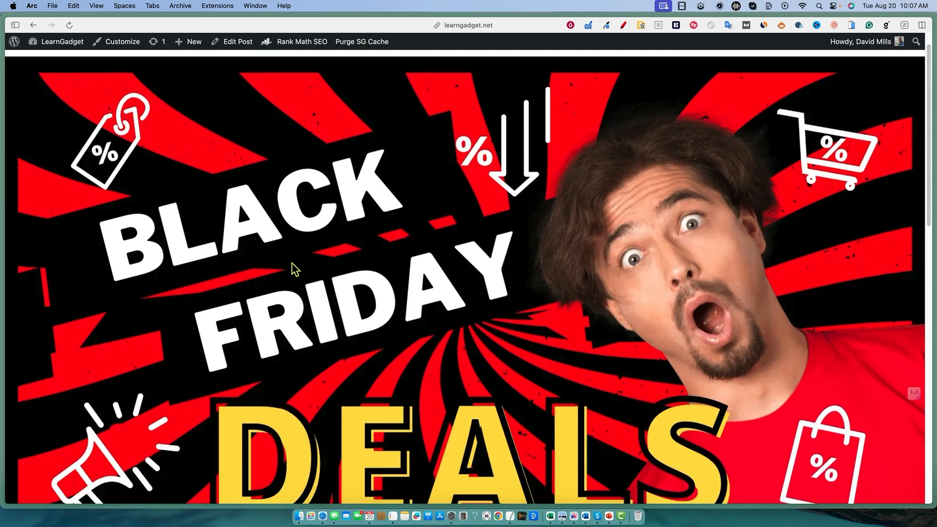
pyautogui.scroll(-8, 539, 368)
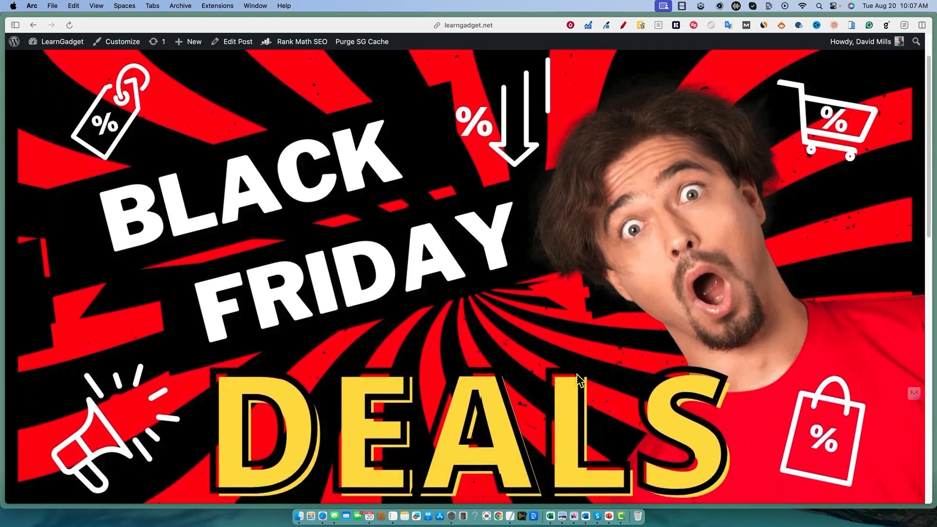
pyautogui.scroll(-1, 531, 376)
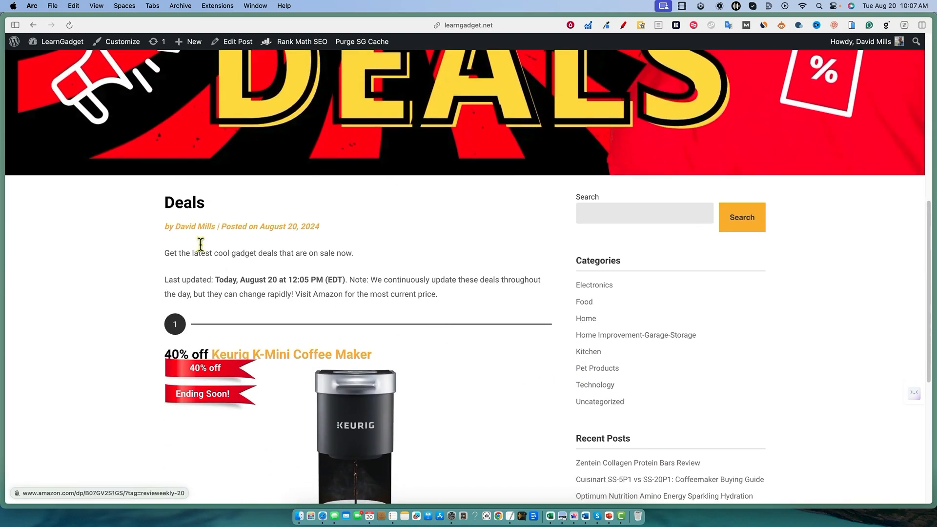
pyautogui.scroll(-1, 182, 249)
pyautogui.scroll(-2, 182, 248)
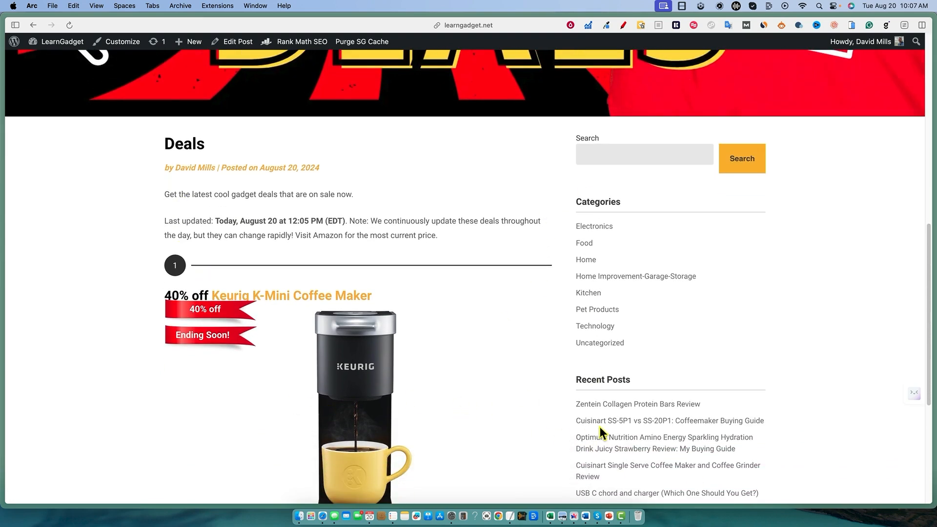
pyautogui.scroll(-2, 528, 427)
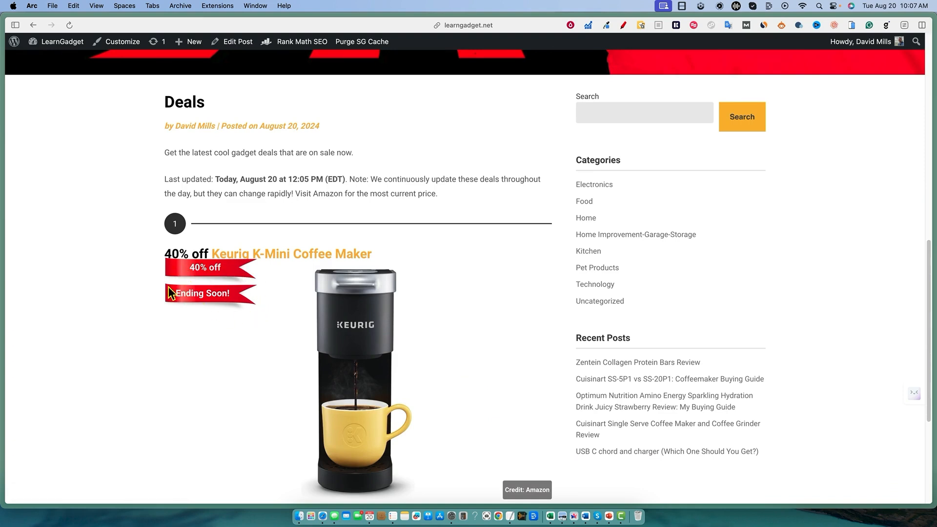
pyautogui.scroll(-1, 220, 288)
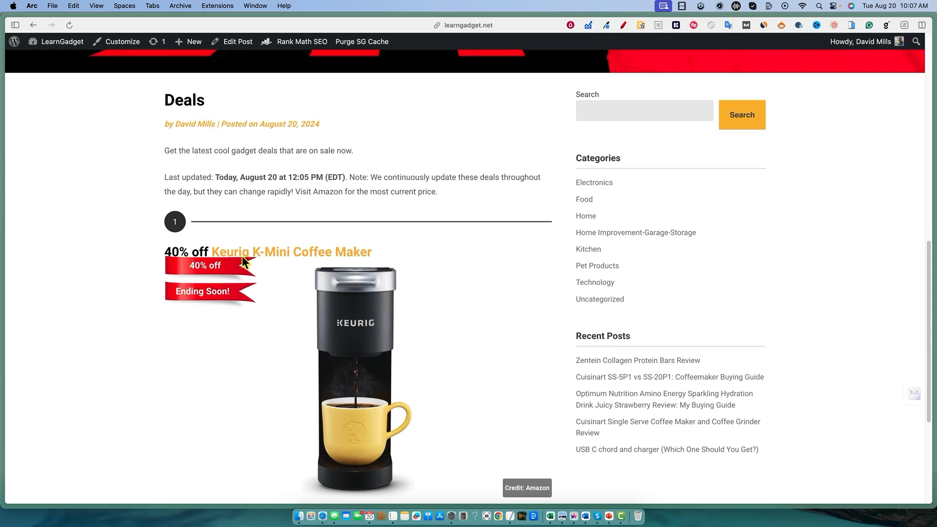
pyautogui.scroll(-1, 225, 326)
pyautogui.scroll(-5, 225, 327)
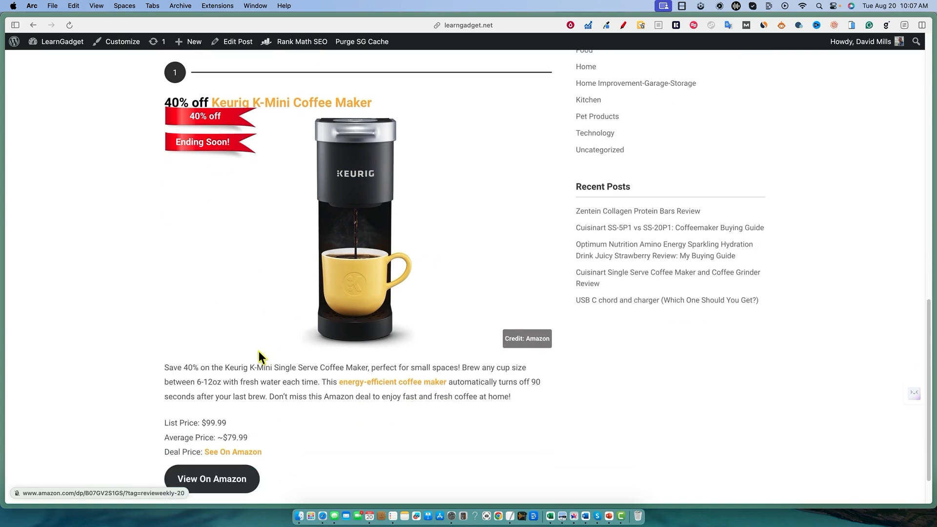
# Step: Read the Keurig deal's description and price lines, and check the post's last-updated note
pyautogui.scroll(-1, 248, 355)
pyautogui.moveTo(188, 349); pyautogui.dragTo(518, 349)
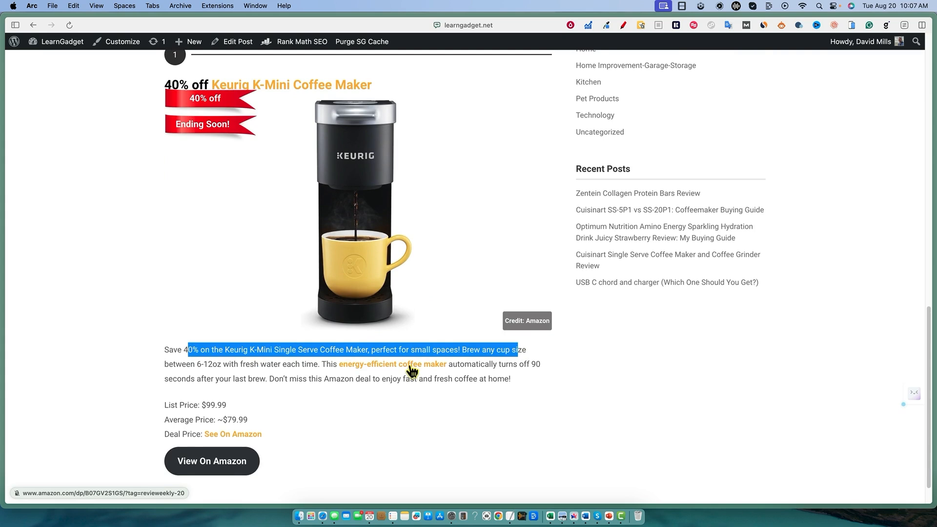
pyautogui.click(383, 377)
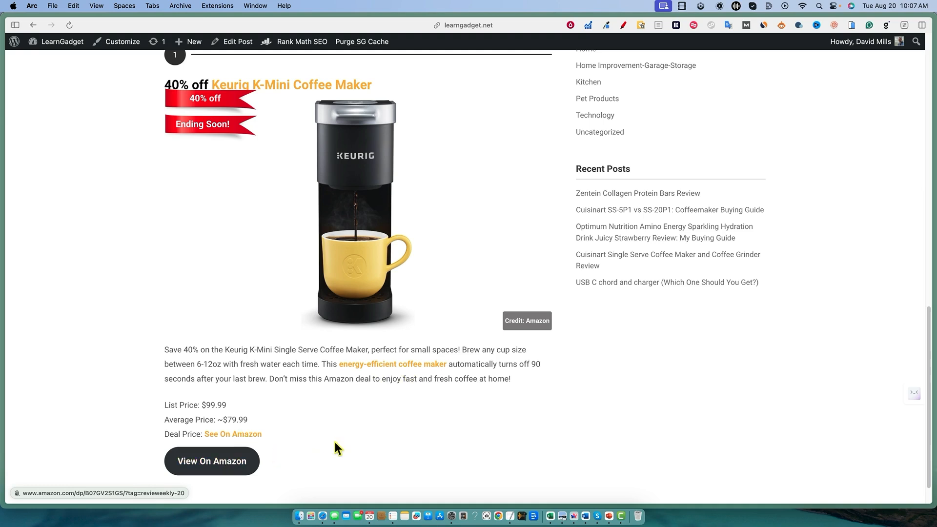
pyautogui.scroll(-2, 388, 421)
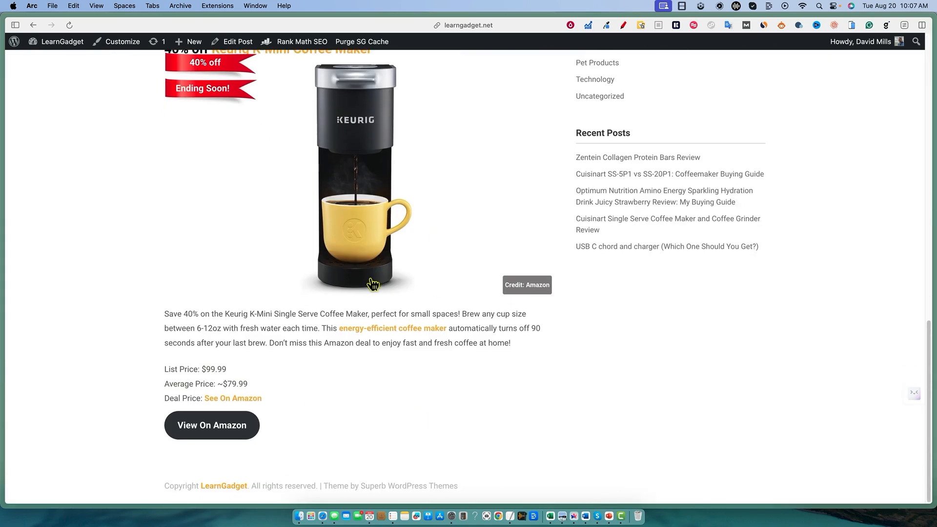
pyautogui.scroll(5, 373, 284)
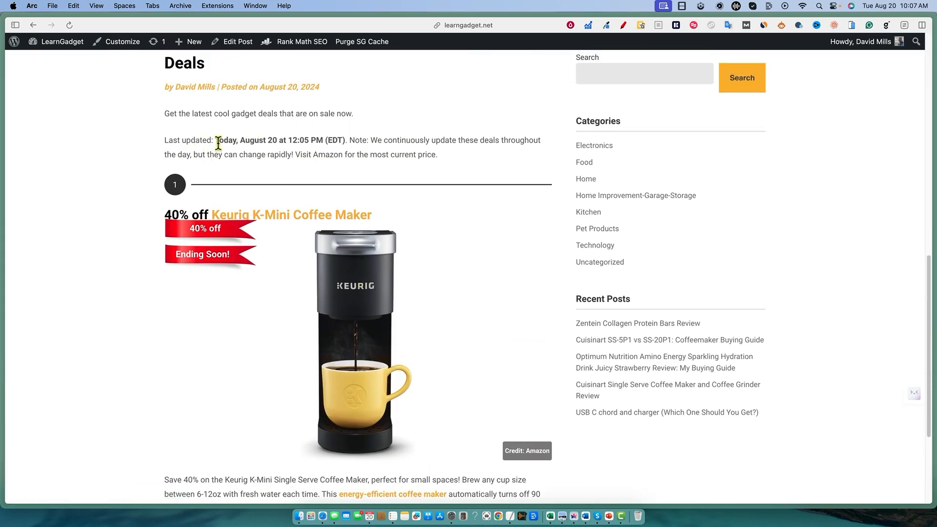
pyautogui.moveTo(214, 141); pyautogui.dragTo(442, 142)
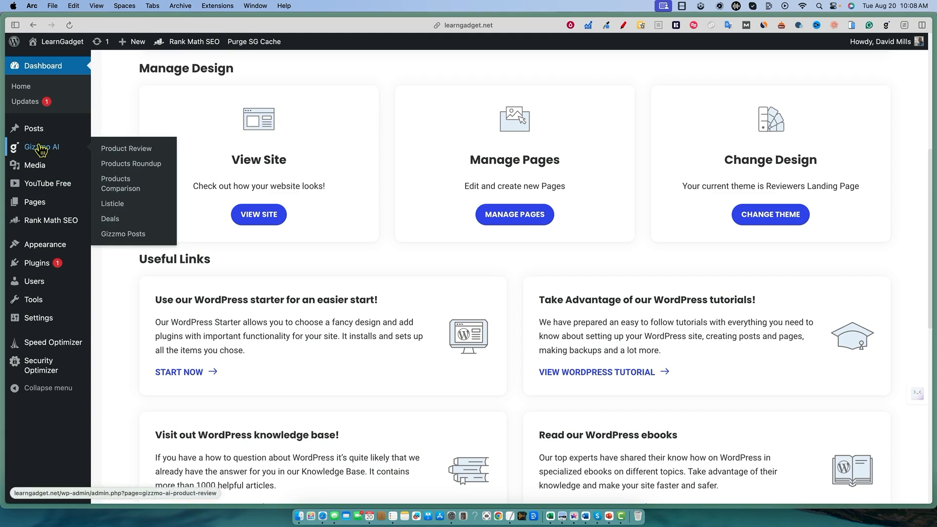
# Step: Open Gizzmo Posts and save the mug warmer comparison and the Top 10 Smart Watches listicle as drafts
pyautogui.click(119, 236)
pyautogui.click(428, 372)
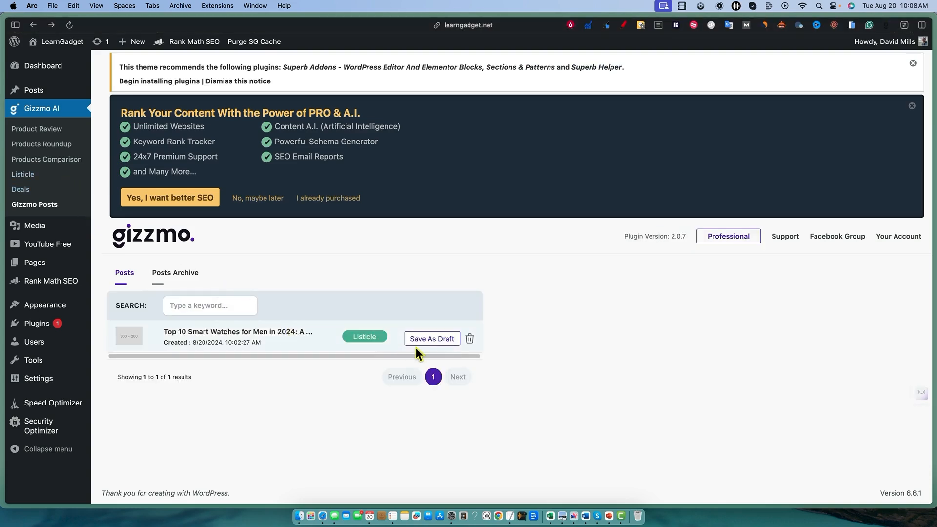
pyautogui.click(429, 341)
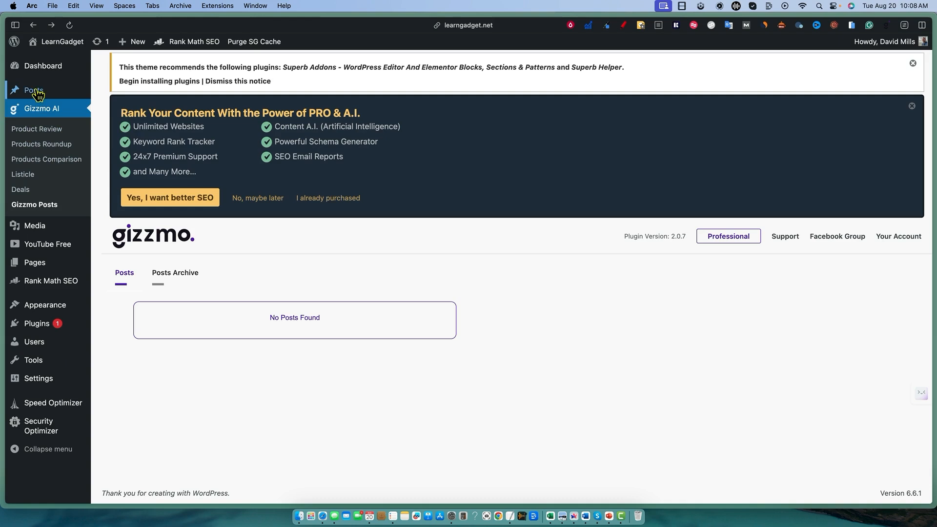
# Step: Return to the list of all posts and preview the "Battle of the Mug Warmers: NEWCITY vs. Quafe" draft
pyautogui.moveTo(76, 92)
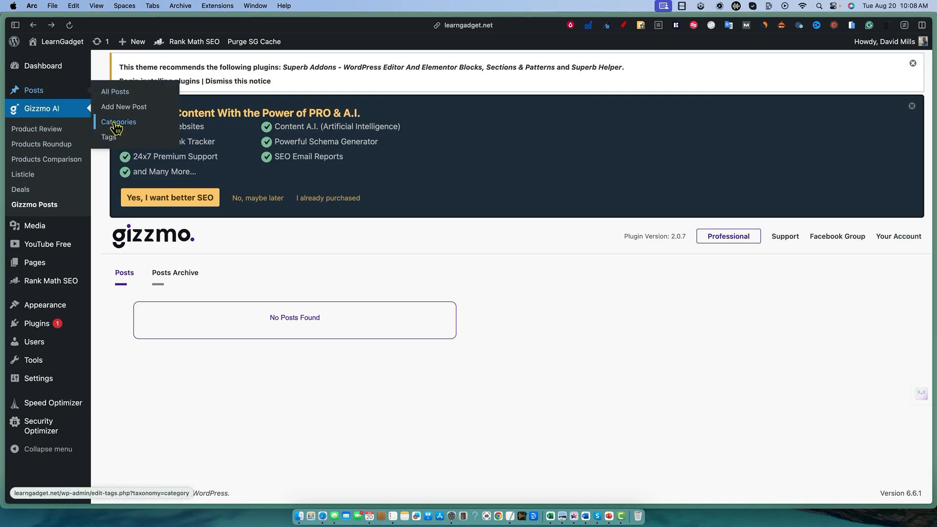
pyautogui.click(117, 91)
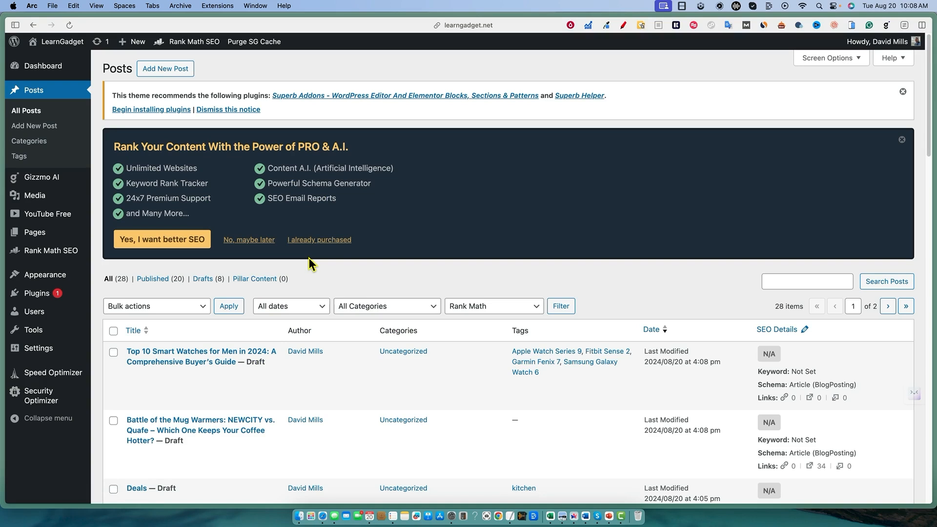
pyautogui.scroll(-3, 219, 412)
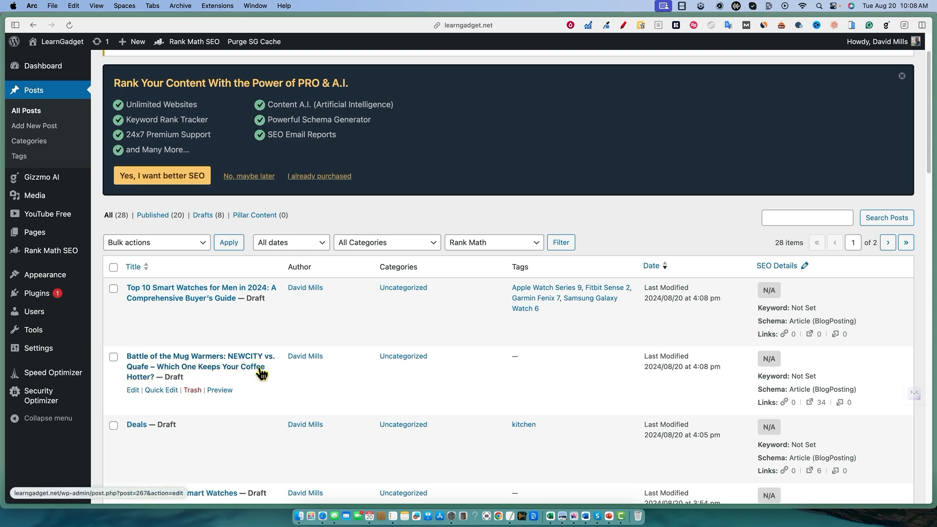
pyautogui.click(219, 390)
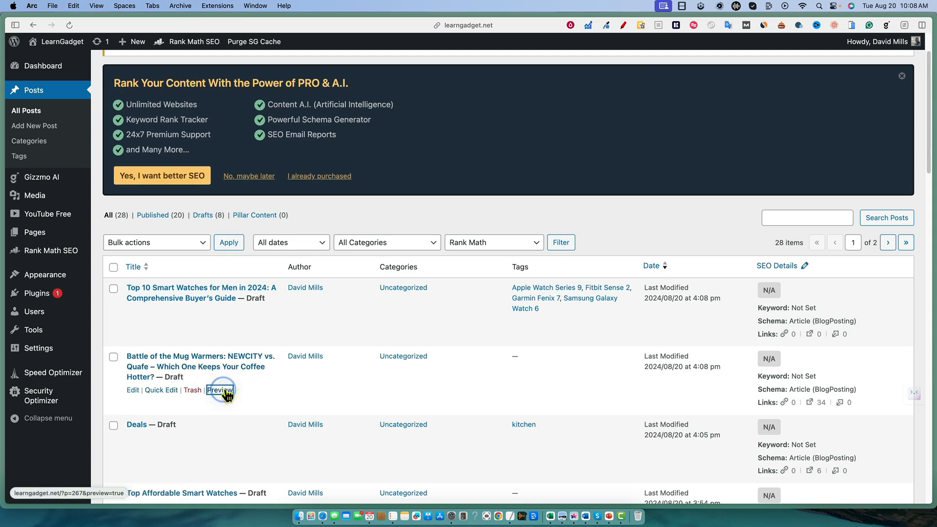
# Step: Review the comparison's introduction and pros and cons cards, expanding and collapsing its table of contents
pyautogui.scroll(-6, 548, 363)
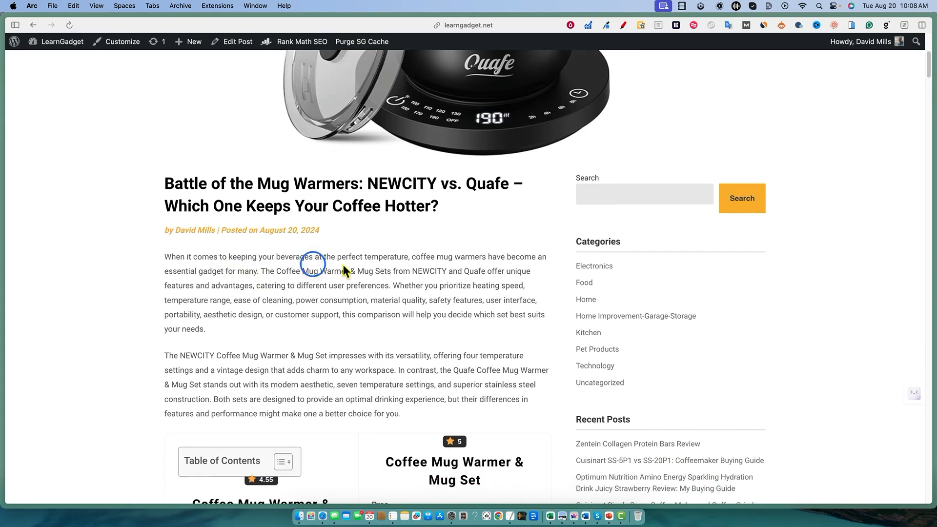
pyautogui.scroll(-3, 338, 364)
pyautogui.scroll(-7, 341, 363)
pyautogui.scroll(2, 331, 288)
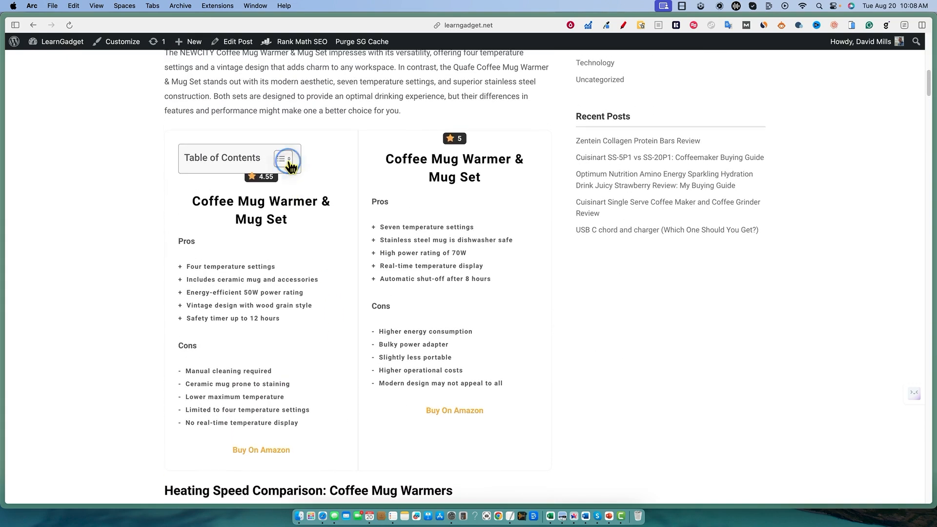
pyautogui.click(283, 159)
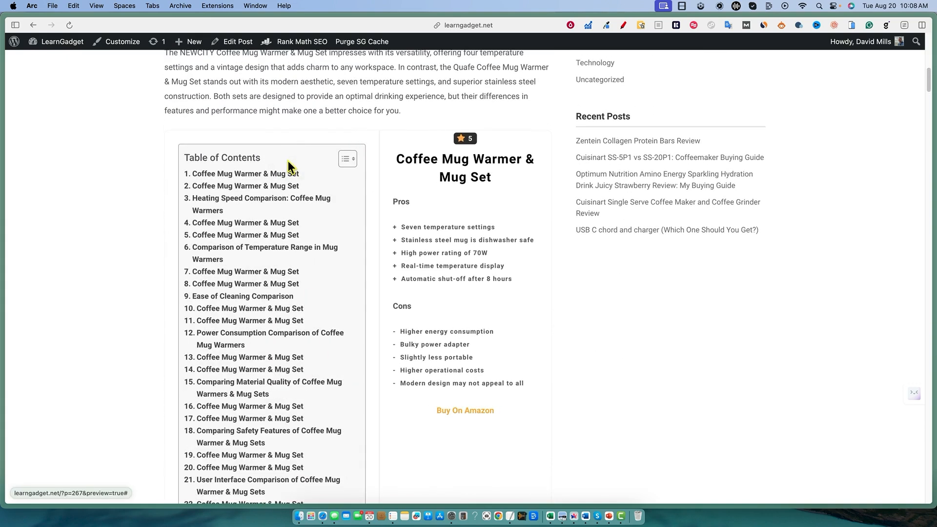
pyautogui.click(348, 159)
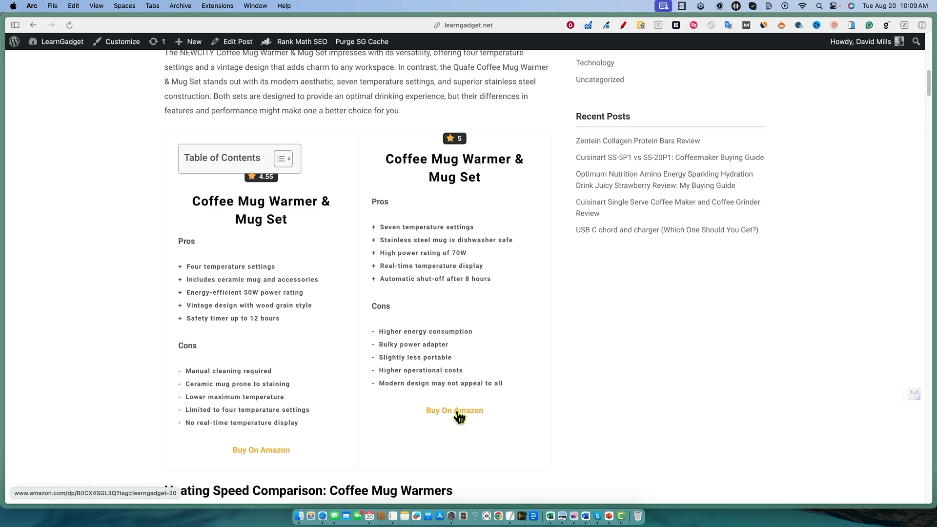
# Step: Read the Heating Speed Comparison section, including its image, the NEWCITY temperature settings and the Quafe power rating
pyautogui.scroll(-3, 423, 401)
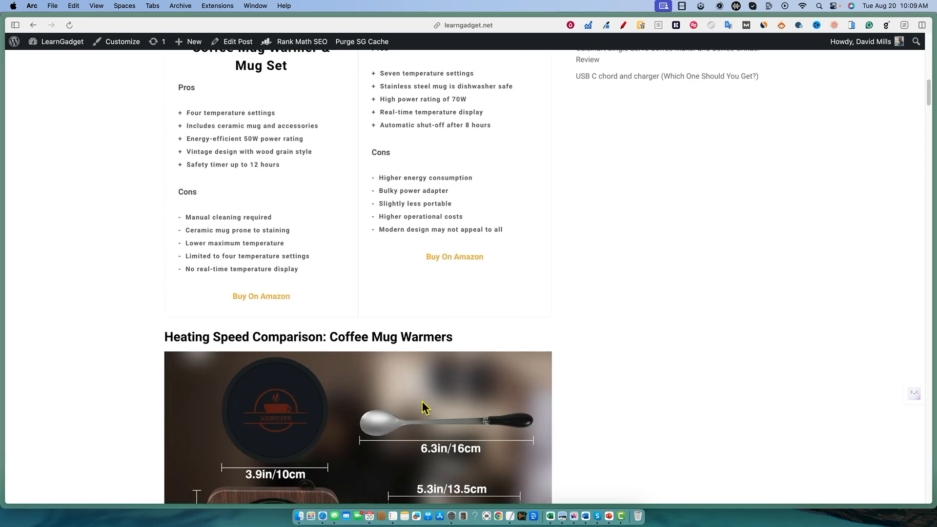
pyautogui.scroll(-4, 425, 407)
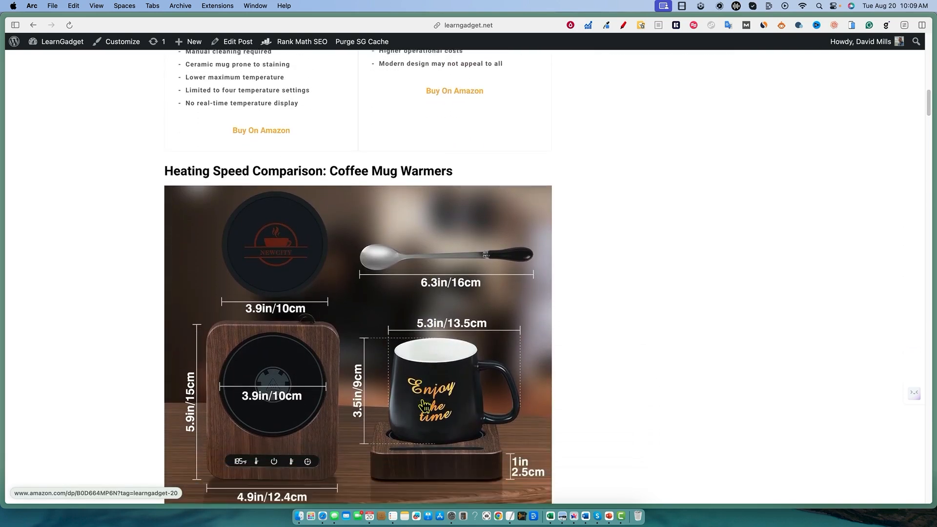
pyautogui.scroll(-7, 422, 398)
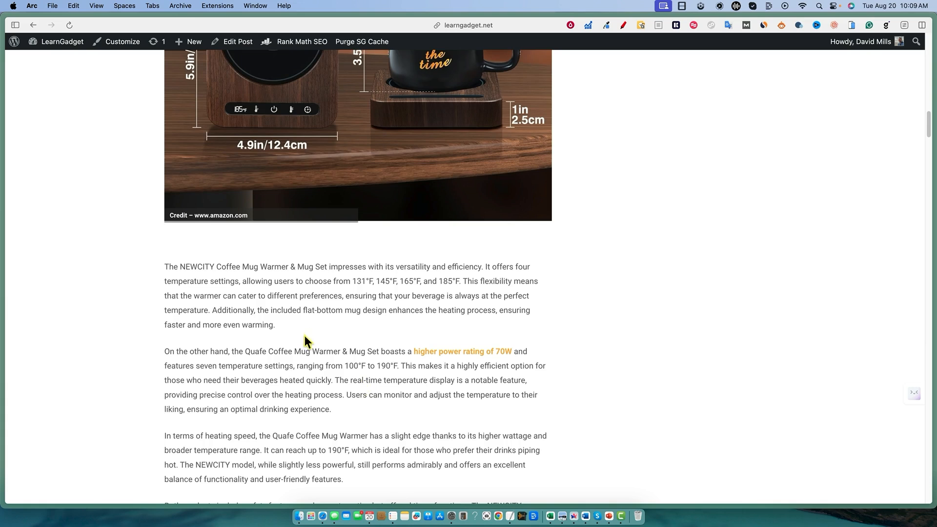
pyautogui.moveTo(288, 266); pyautogui.dragTo(510, 261)
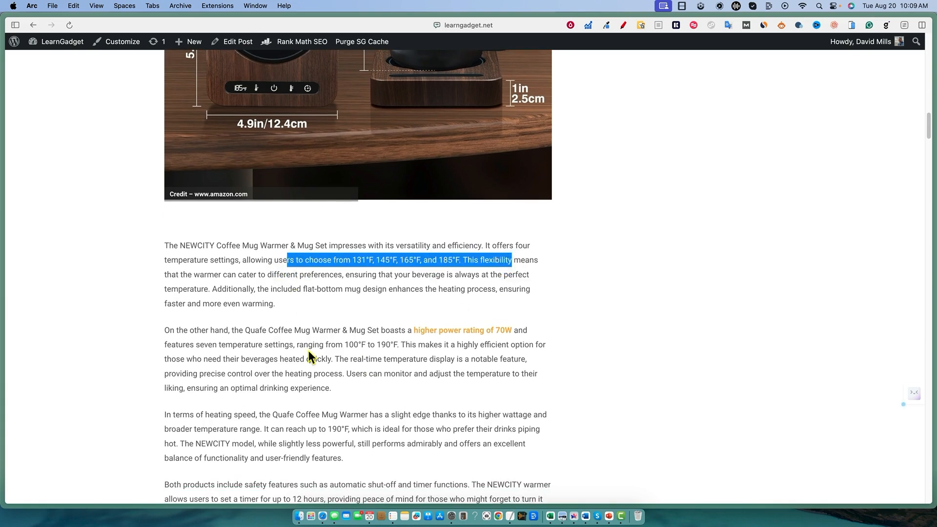
pyautogui.scroll(-4, 307, 352)
pyautogui.click(250, 153)
pyautogui.moveTo(294, 151); pyautogui.dragTo(511, 153)
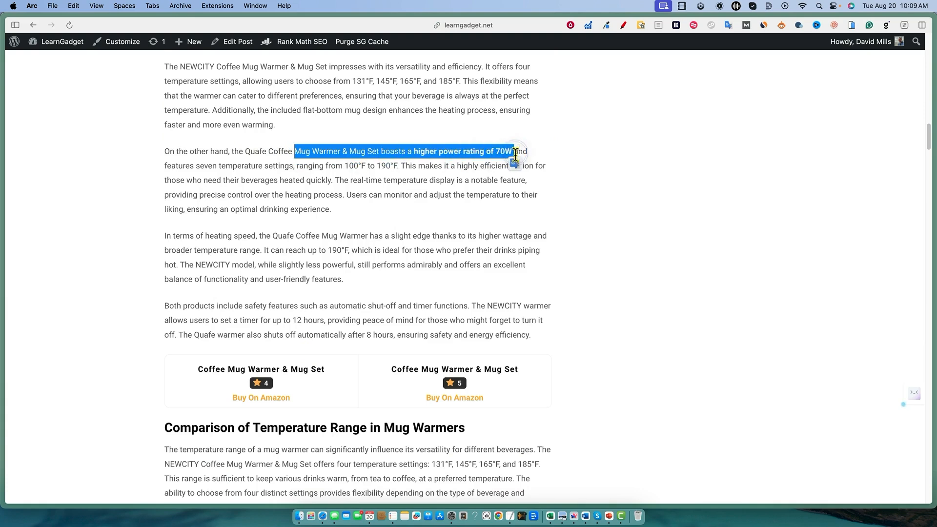
pyautogui.click(462, 187)
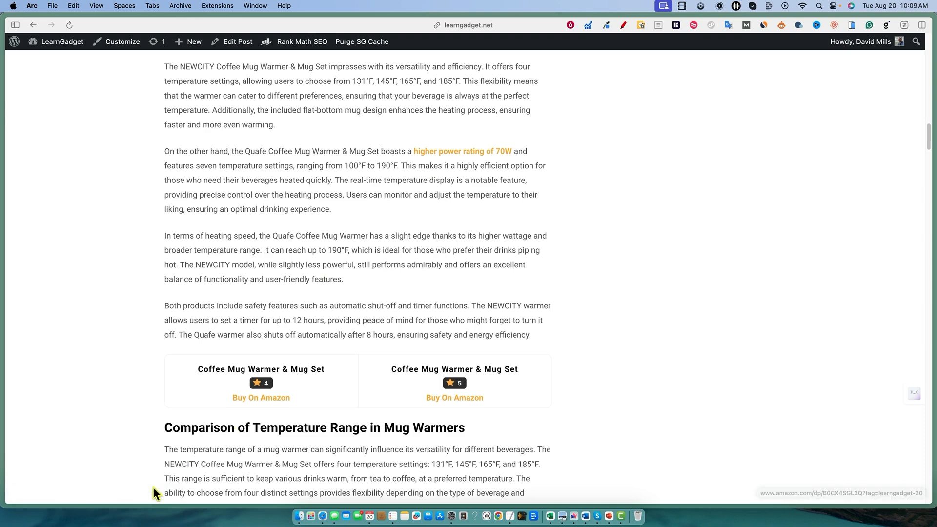
# Step: Read the Comparison of Temperature Range section through its closing verdict and product ratings, up to the Ease of Cleaning Comparison
pyautogui.scroll(-1, 371, 248)
pyautogui.scroll(-5, 371, 248)
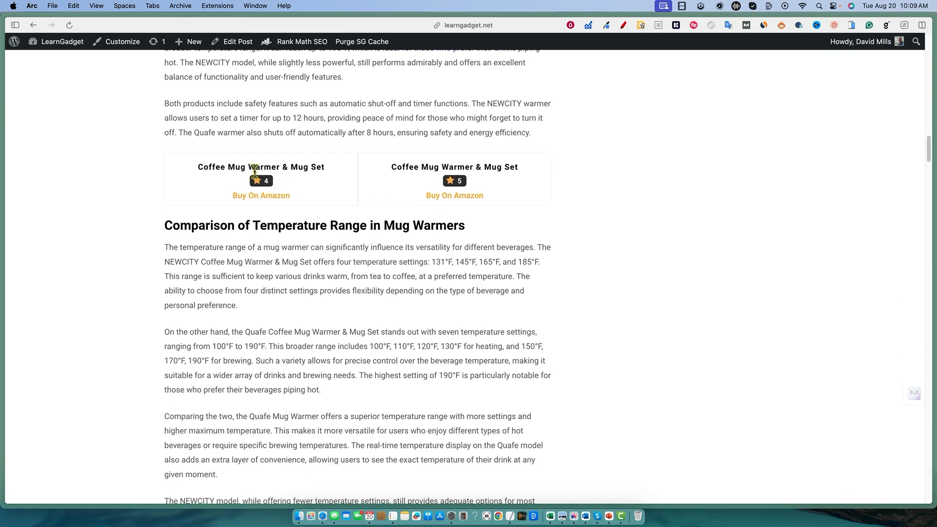
pyautogui.scroll(-8, 401, 365)
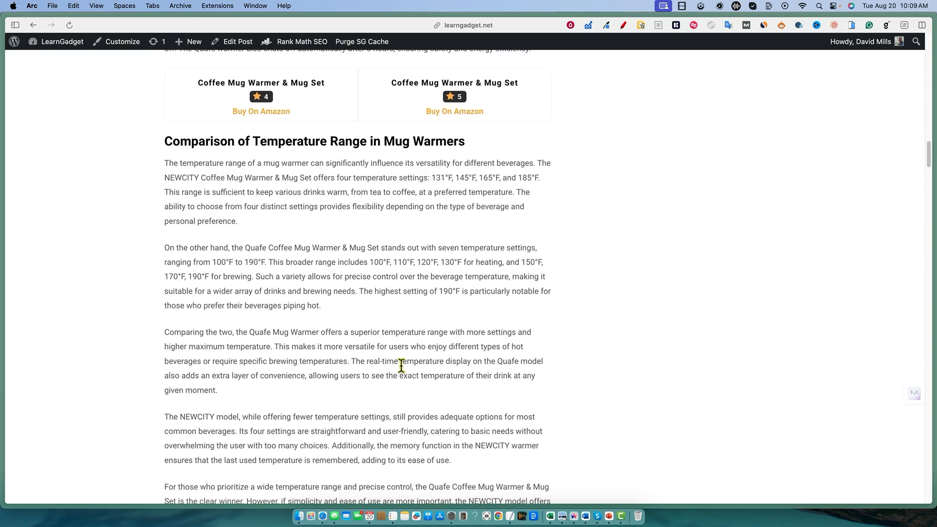
pyautogui.moveTo(165, 264); pyautogui.dragTo(356, 277)
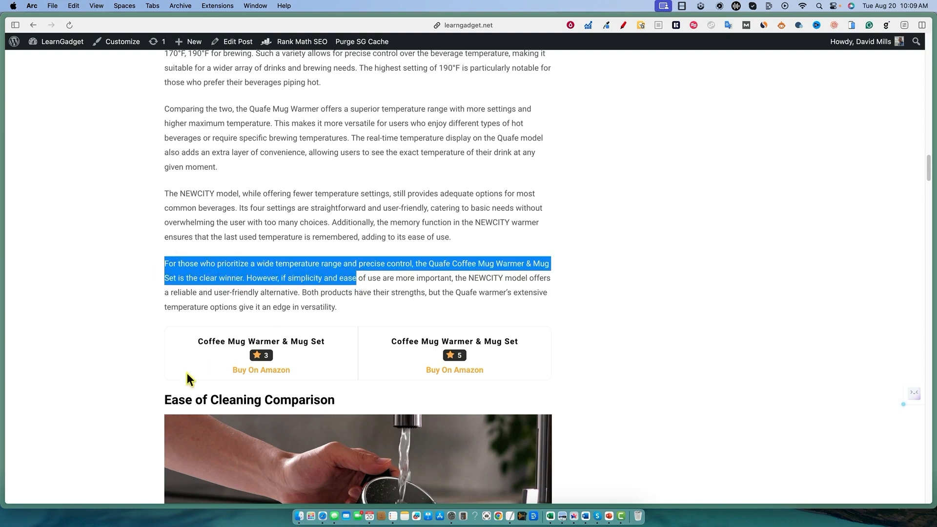
pyautogui.click(455, 294)
pyautogui.scroll(-5, 318, 291)
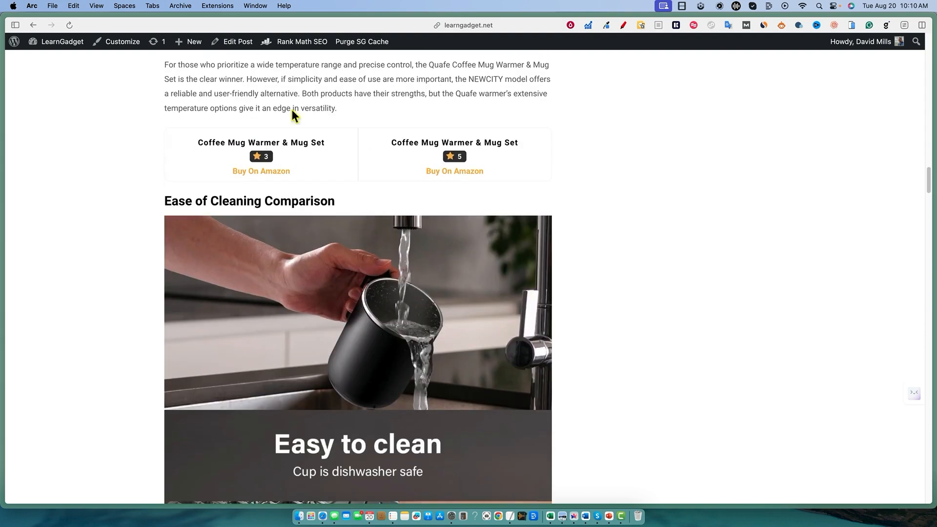
# Step: Read the Ease of Cleaning Comparison section, including its dishwasher-safe image, the verdict paragraphs and the product rating cards
pyautogui.scroll(-1, 401, 353)
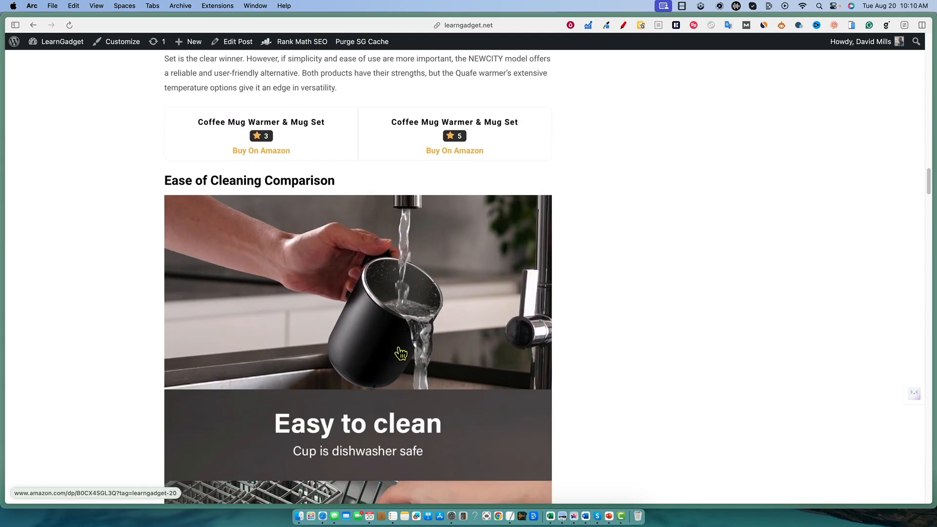
pyautogui.scroll(-5, 401, 353)
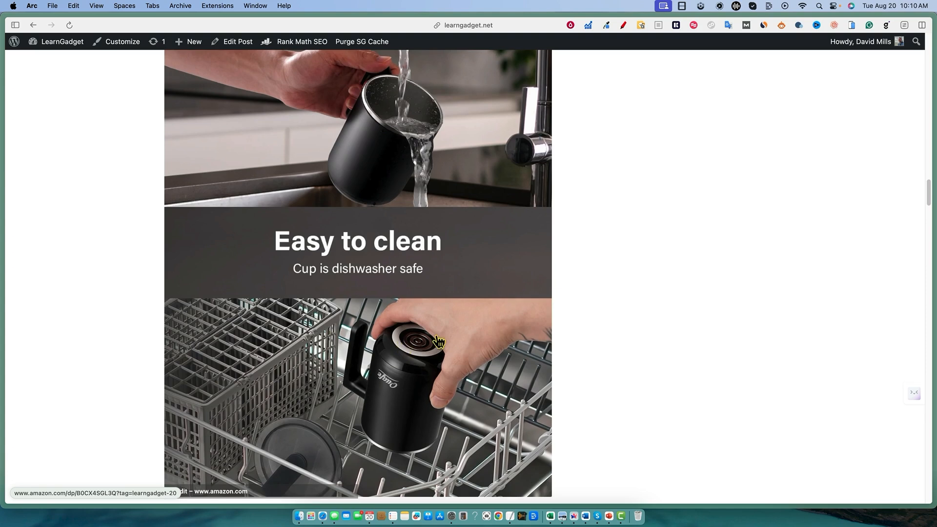
pyautogui.scroll(-12, 435, 341)
pyautogui.scroll(-2, 441, 341)
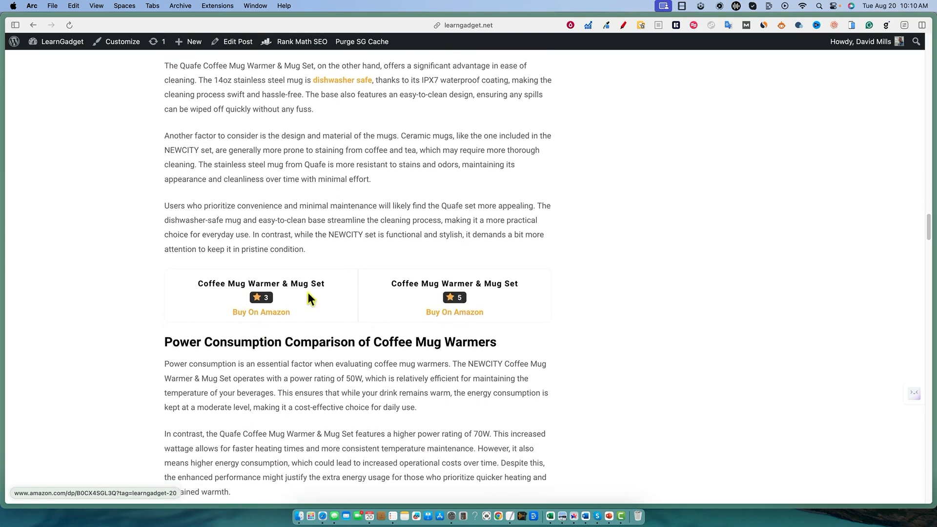
pyautogui.scroll(-1, 408, 246)
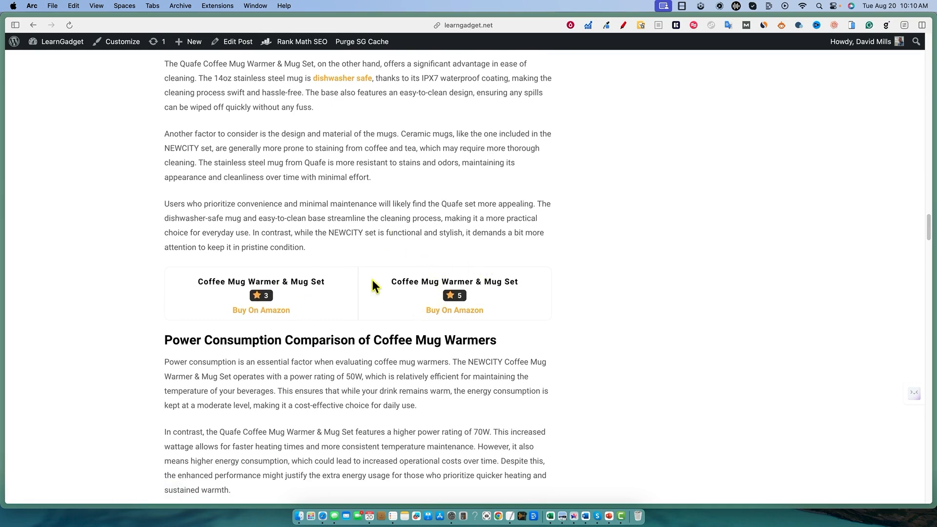
pyautogui.scroll(4, 314, 330)
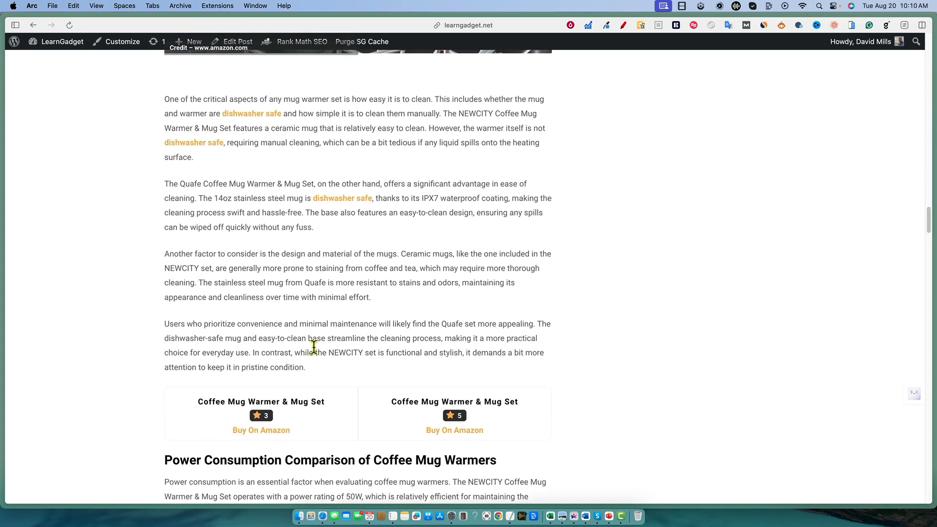
pyautogui.scroll(1, 200, 336)
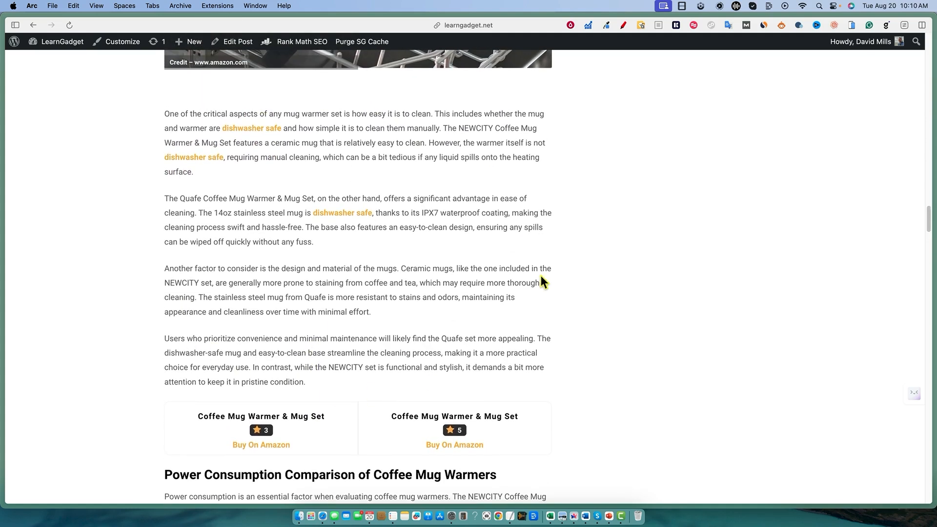
# Step: Skim the power consumption, material quality and safety features comparisons with their rating cards, through to the article's conclusion
pyautogui.scroll(-15, 338, 340)
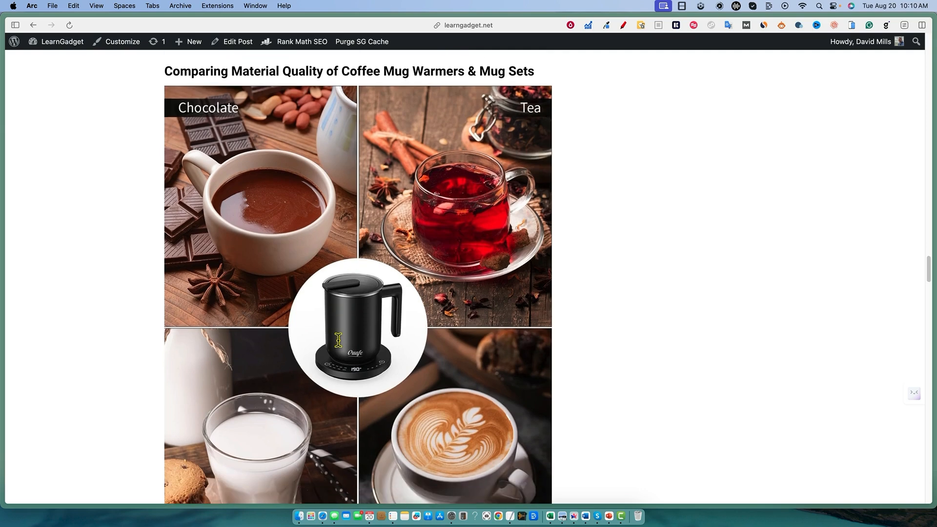
pyautogui.scroll(5, 339, 344)
pyautogui.scroll(-10, 341, 350)
pyautogui.scroll(-10, 310, 345)
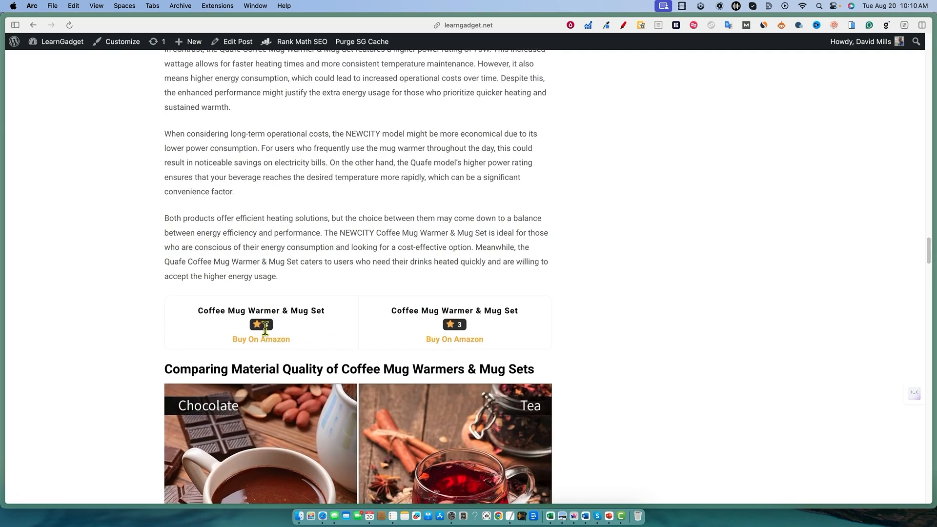
pyautogui.scroll(-8, 265, 331)
pyautogui.scroll(-15, 380, 343)
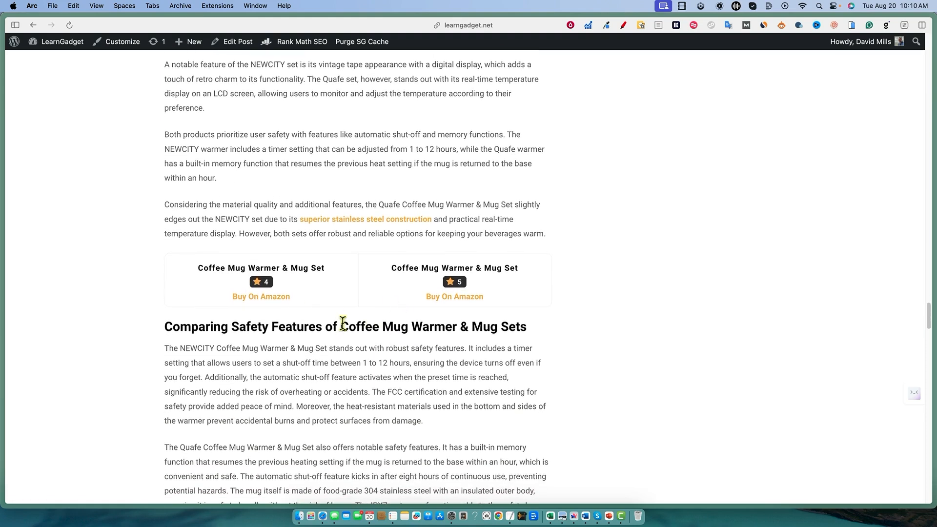
pyautogui.scroll(-20, 339, 325)
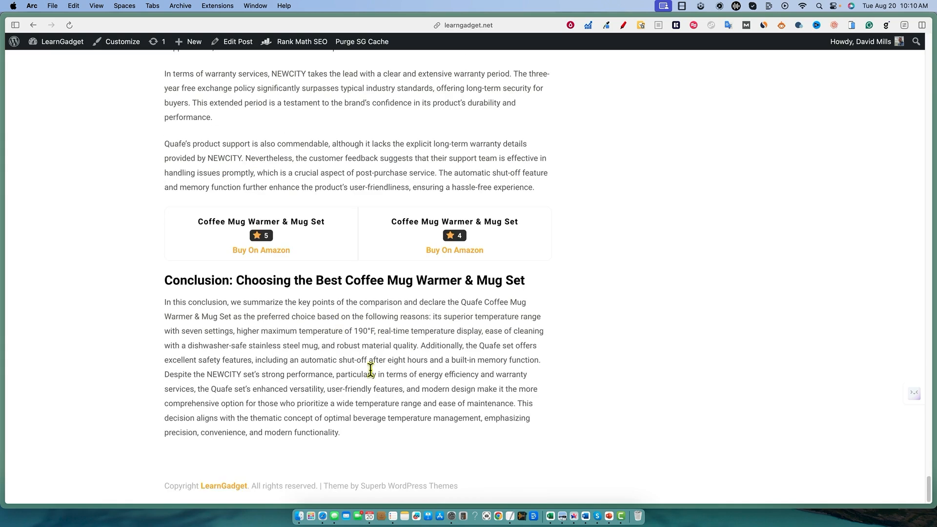
# Step: Examine the product names on the two rating cards above the conclusion, highlighting each title briefly
pyautogui.scroll(1, 337, 296)
pyautogui.moveTo(258, 283); pyautogui.dragTo(511, 320)
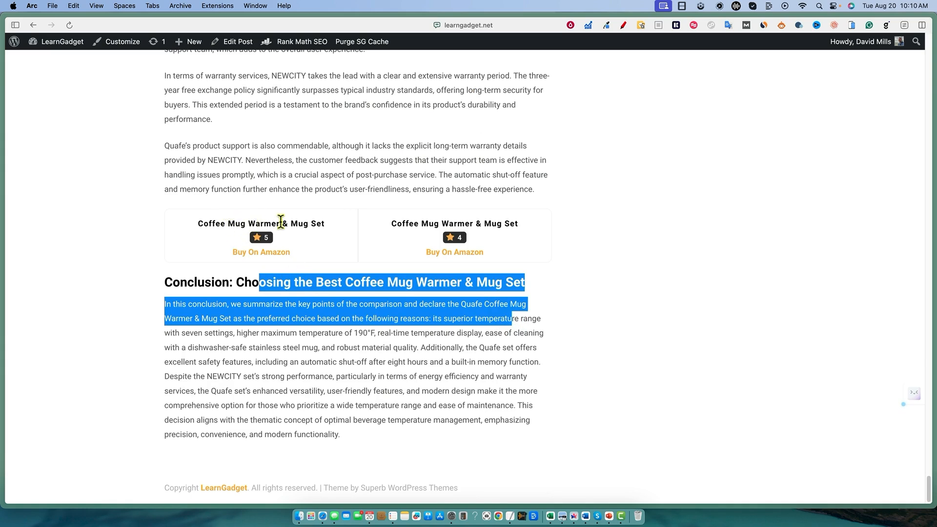
pyautogui.click(287, 177)
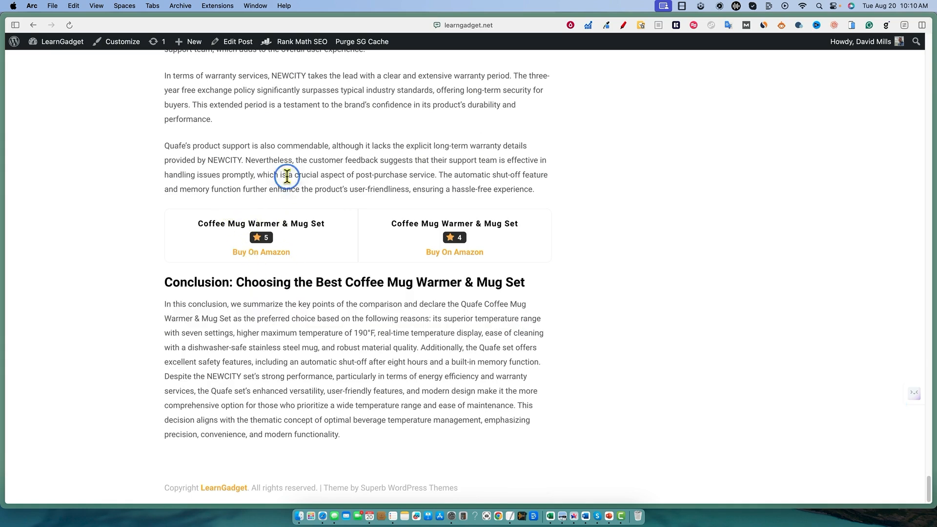
pyautogui.click(227, 222)
pyautogui.moveTo(227, 222); pyautogui.dragTo(328, 222)
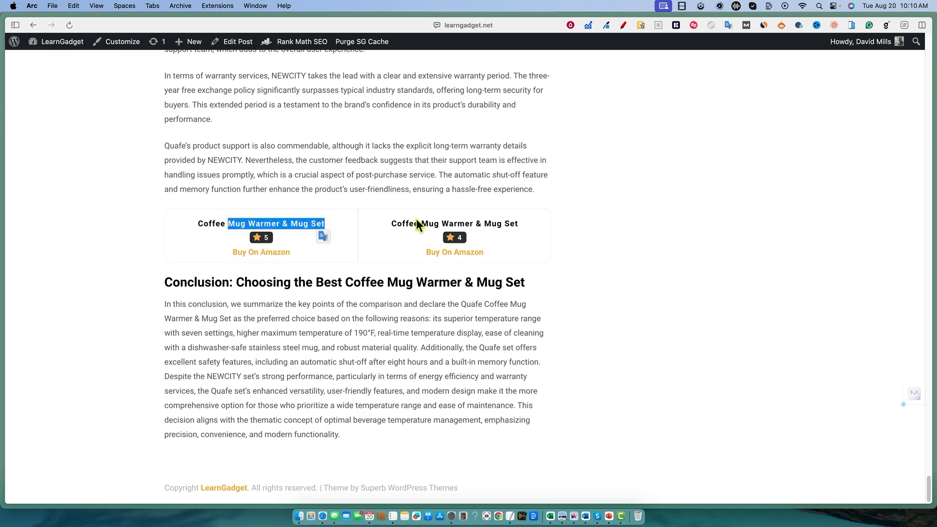
pyautogui.moveTo(408, 223); pyautogui.dragTo(510, 223)
pyautogui.click(333, 184)
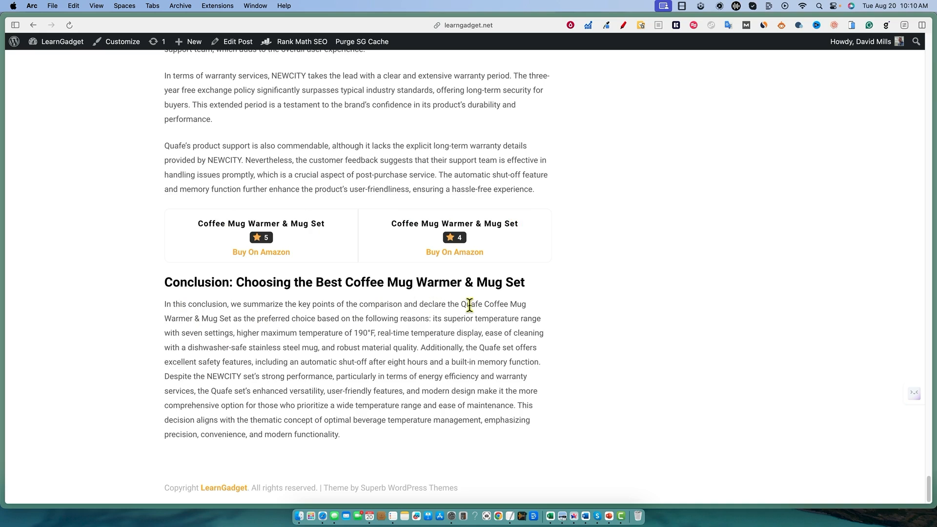
# Step: Read the conclusion paragraph on choosing the best mug warmer, highlighting the passages that favour the Quafe set
pyautogui.moveTo(340, 435); pyautogui.dragTo(160, 306)
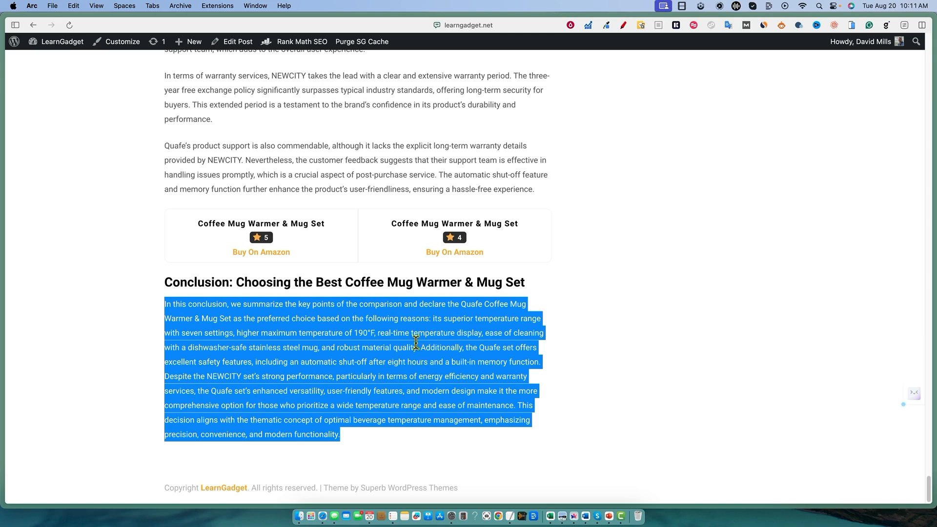
pyautogui.click(468, 342)
pyautogui.moveTo(476, 347); pyautogui.dragTo(489, 364)
pyautogui.moveTo(275, 376); pyautogui.dragTo(213, 391)
pyautogui.click(227, 392)
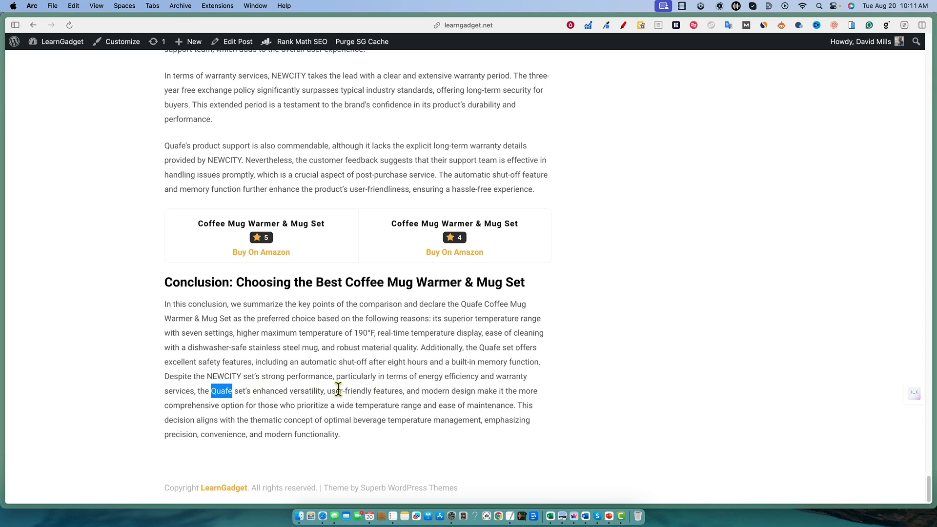
pyautogui.click(332, 331)
# Step: Return to the list of all posts and preview the "Top 10 Smart Watches for Men in 2024" draft
pyautogui.scroll(20, 273, 293)
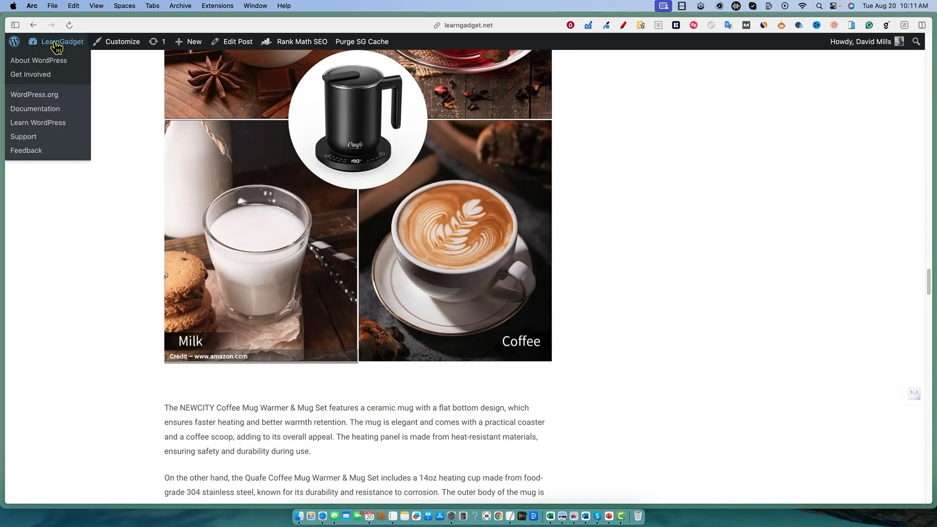
pyautogui.moveTo(57, 45)
pyautogui.click(47, 58)
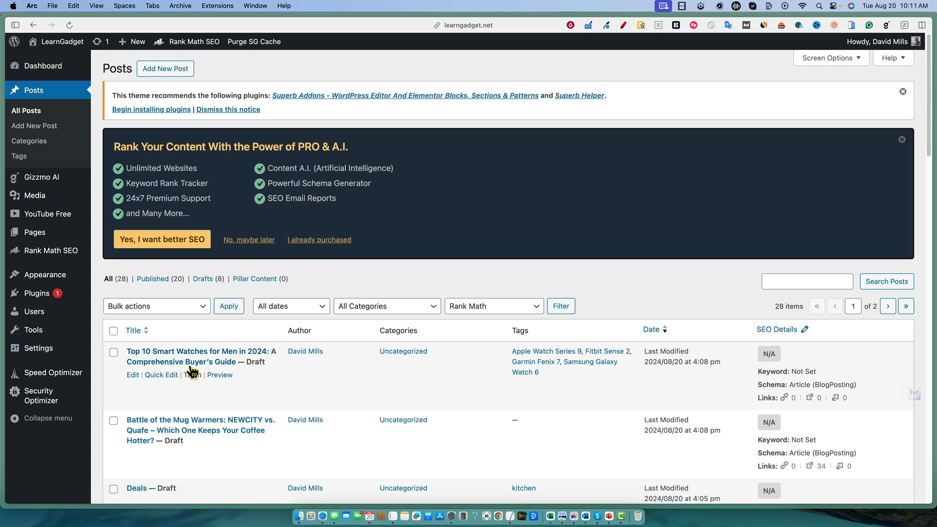
pyautogui.click(219, 374)
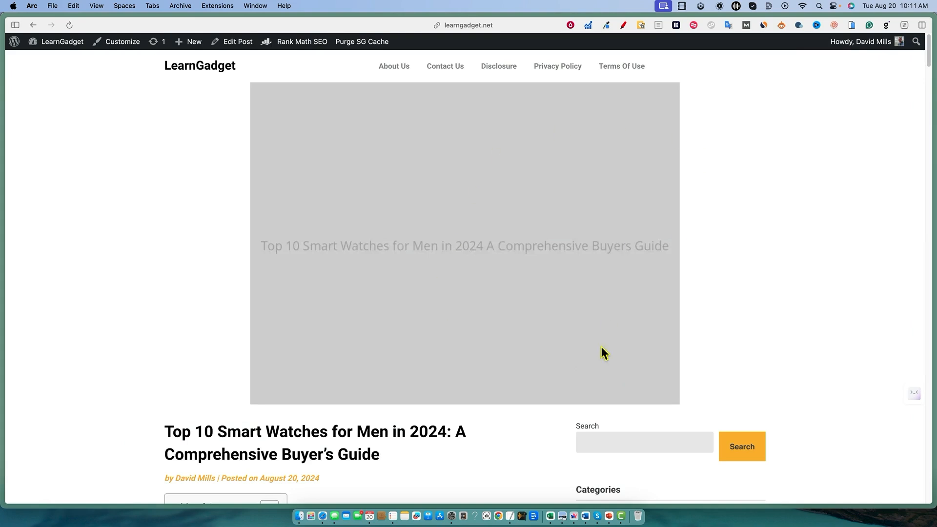
# Step: Skim the smartwatch listicle's featured image and product sections, and reload the preview to recheck its images
pyautogui.scroll(-20, 457, 182)
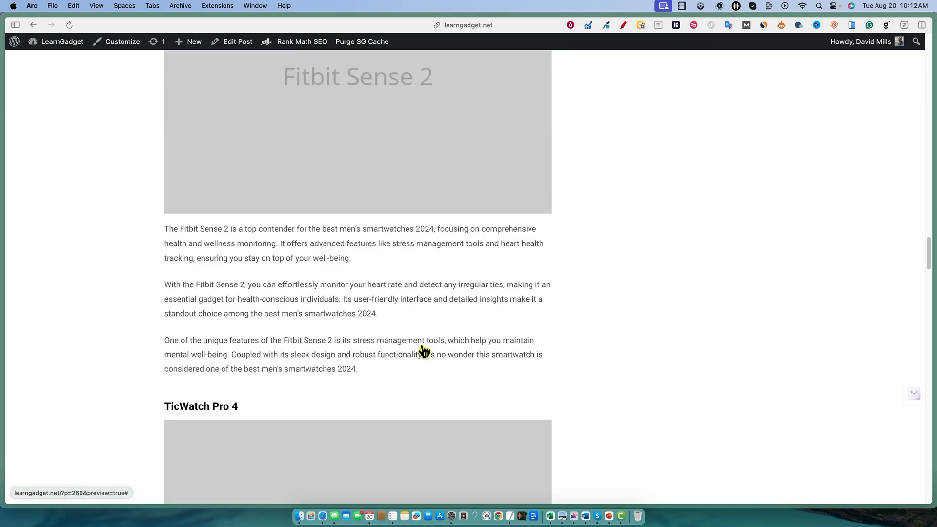
pyautogui.scroll(20, 424, 351)
pyautogui.scroll(5, 424, 351)
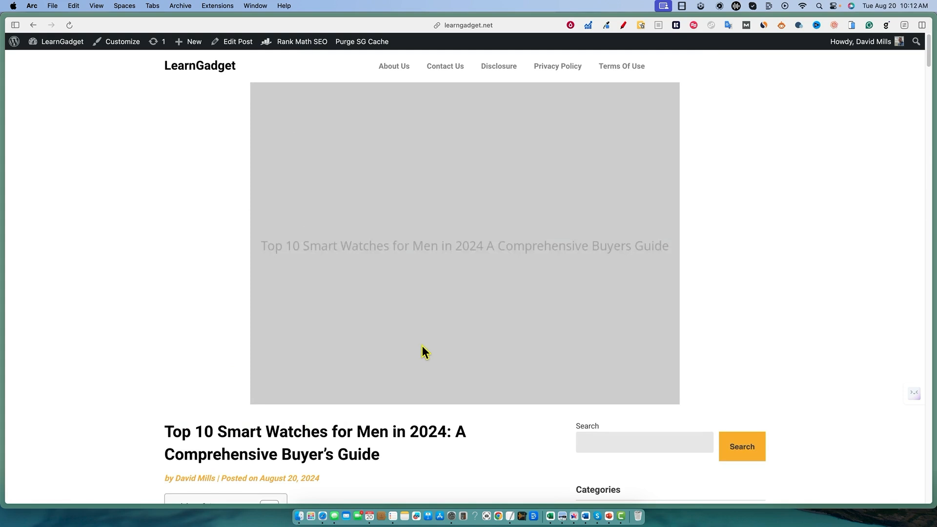
pyautogui.scroll(-10, 420, 348)
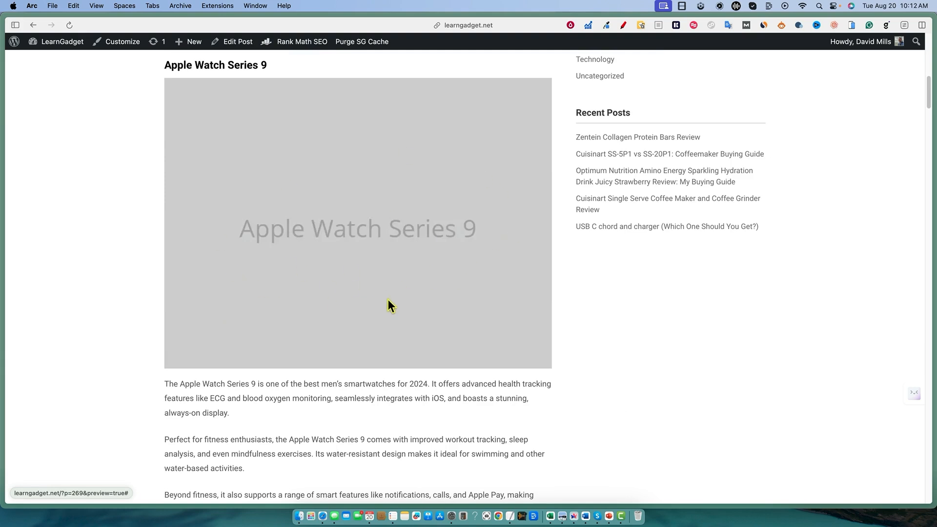
pyautogui.press('super+r')
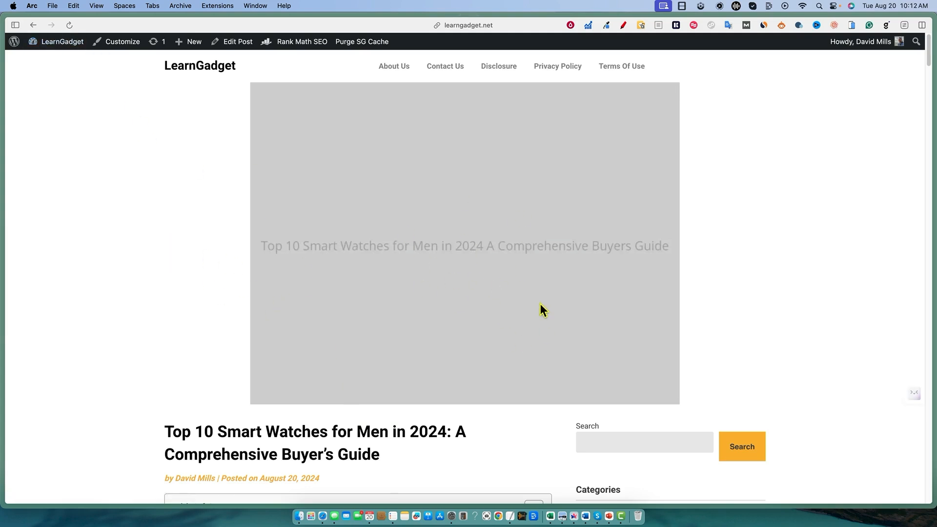
# Step: Check the listicle's table of contents, collapse it, and skim the watch sections down to Withings ScanWatch
pyautogui.scroll(-8, 508, 335)
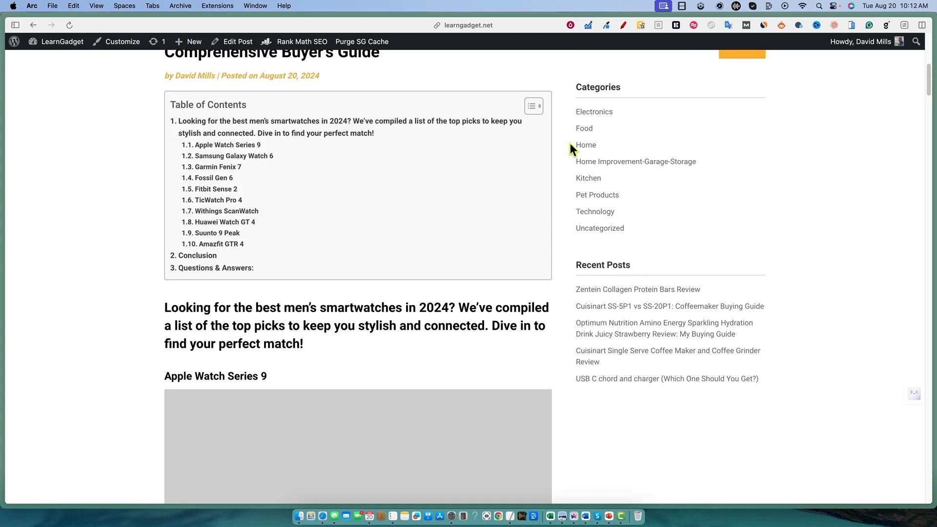
pyautogui.click(539, 107)
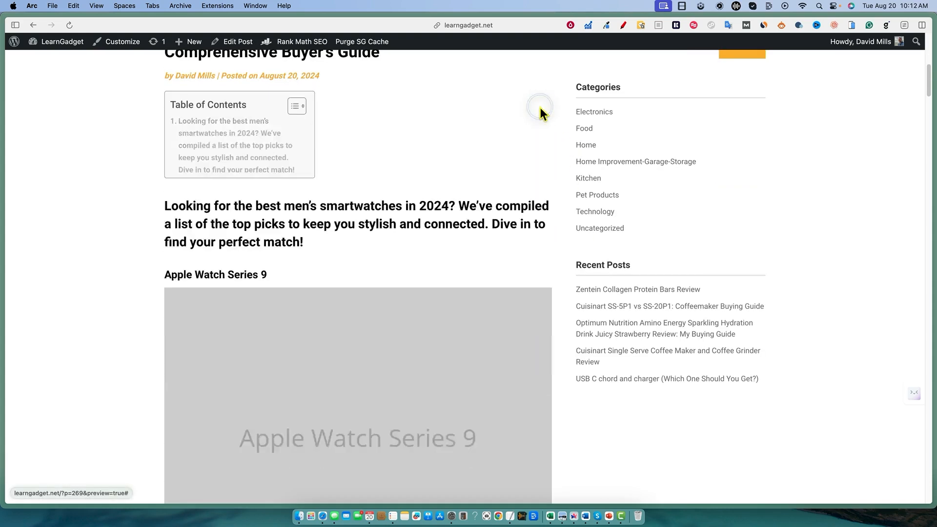
pyautogui.scroll(-3, 372, 268)
pyautogui.scroll(-8, 469, 306)
pyautogui.scroll(-2, 470, 317)
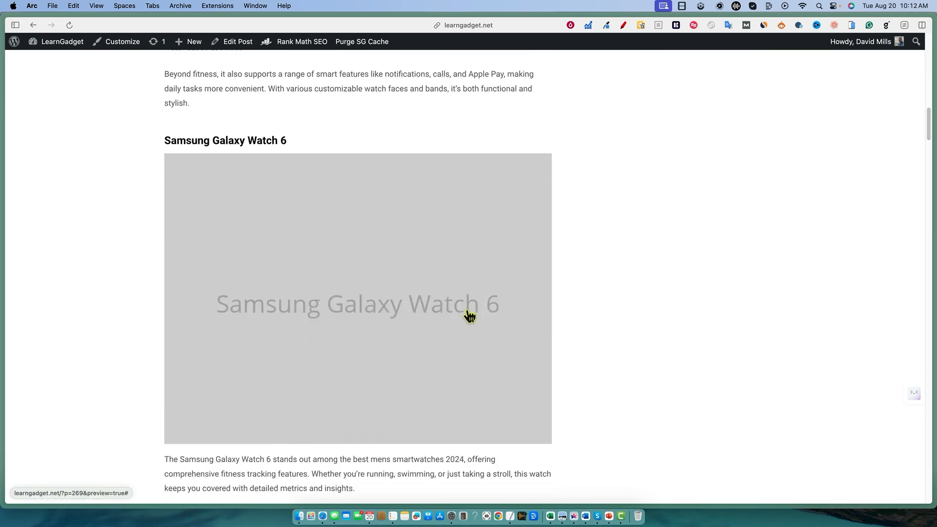
pyautogui.scroll(-20, 469, 316)
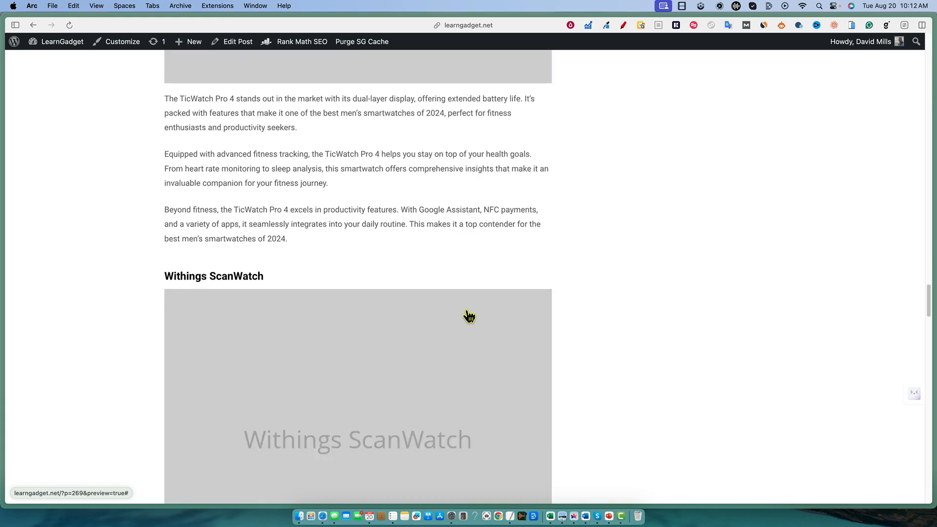
# Step: Review the end of the smartwatch listicle, highlighting text in its Conclusion and Questions & Answers sections
pyautogui.scroll(-20, 469, 316)
pyautogui.scroll(12, 466, 311)
pyautogui.scroll(-4, 257, 358)
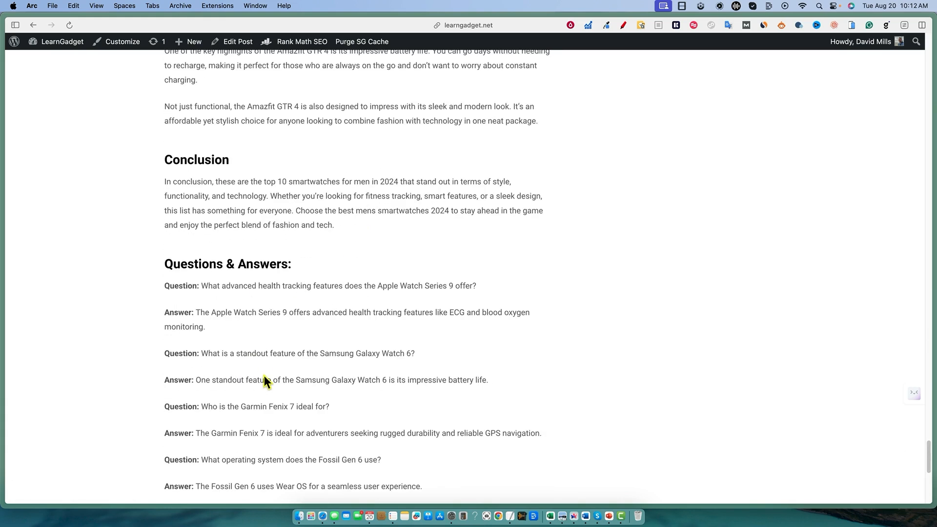
pyautogui.moveTo(164, 285); pyautogui.dragTo(328, 478)
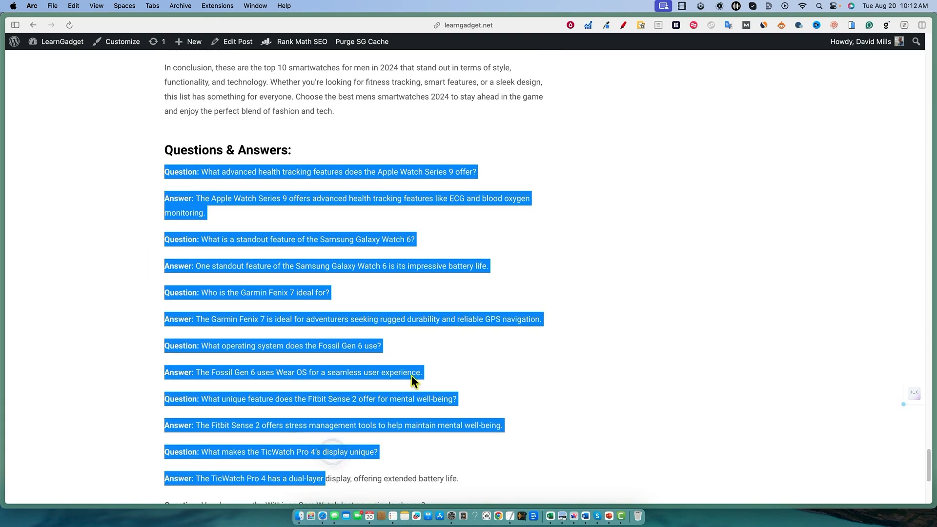
pyautogui.click(556, 287)
pyautogui.scroll(5, 556, 288)
pyautogui.scroll(-6, 410, 351)
pyautogui.scroll(5, 402, 355)
pyautogui.moveTo(342, 259); pyautogui.dragTo(111, 144)
pyautogui.click(289, 140)
# Step: Review the Compare Our Plans pricing table on the Gizzmo website
pyautogui.scroll(20, 297, 454)
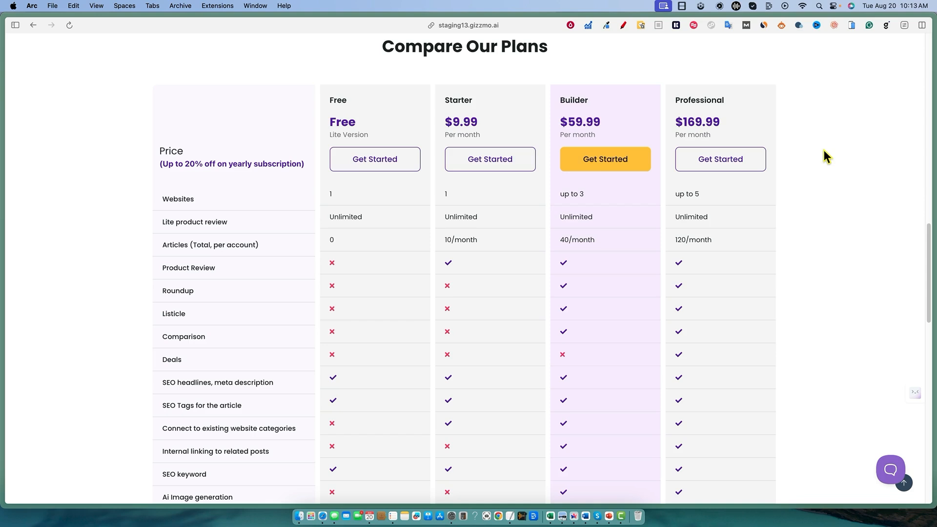
pyautogui.scroll(15, 783, 247)
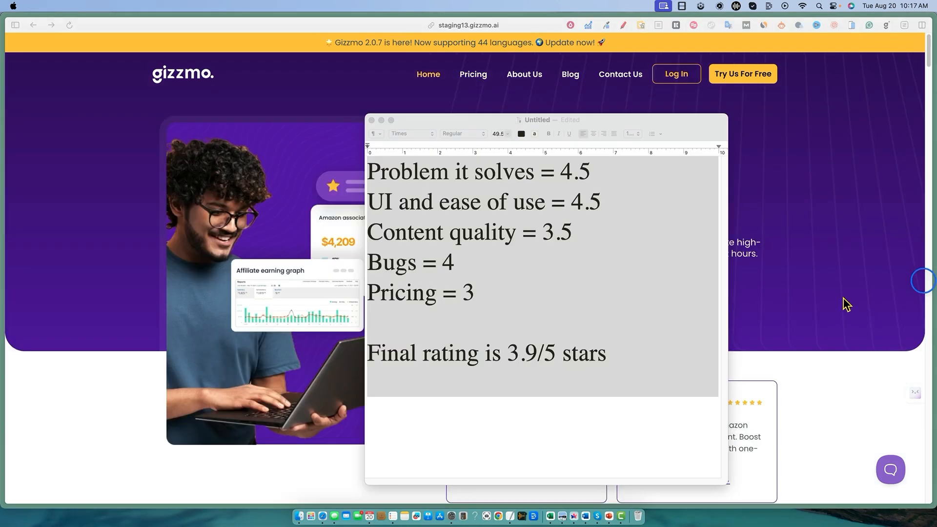
# Step: Switch to the TextEdit ratings note, clear the text selection and place the cursor after "Problem it solves = 4.5"
pyautogui.click(625, 215)
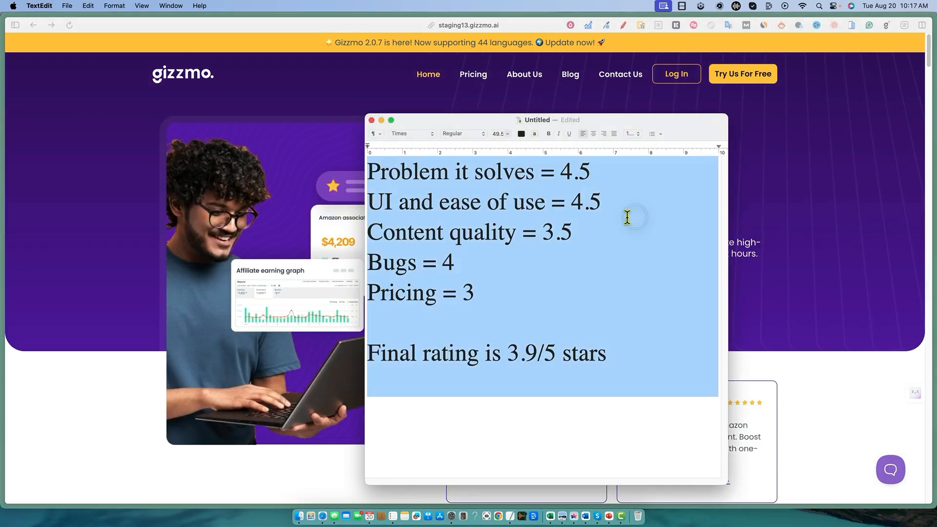
pyautogui.click(567, 417)
pyautogui.click(598, 177)
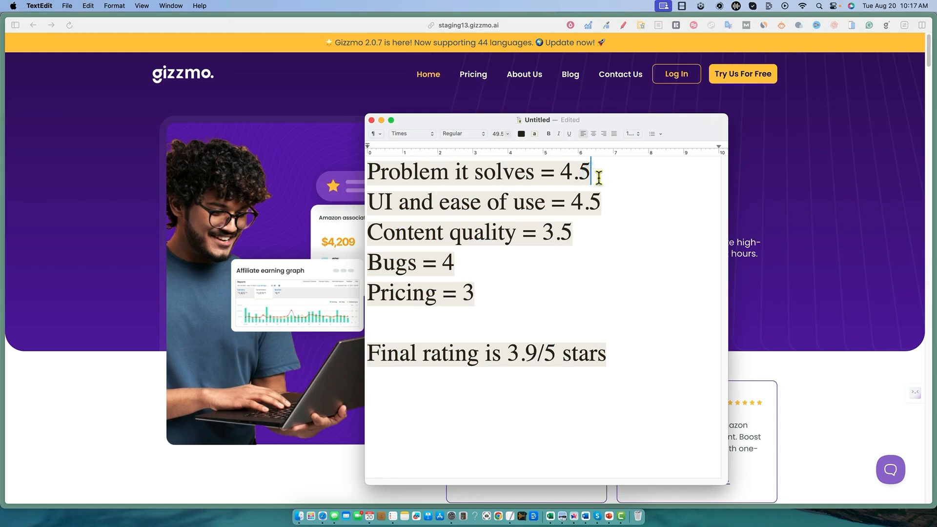